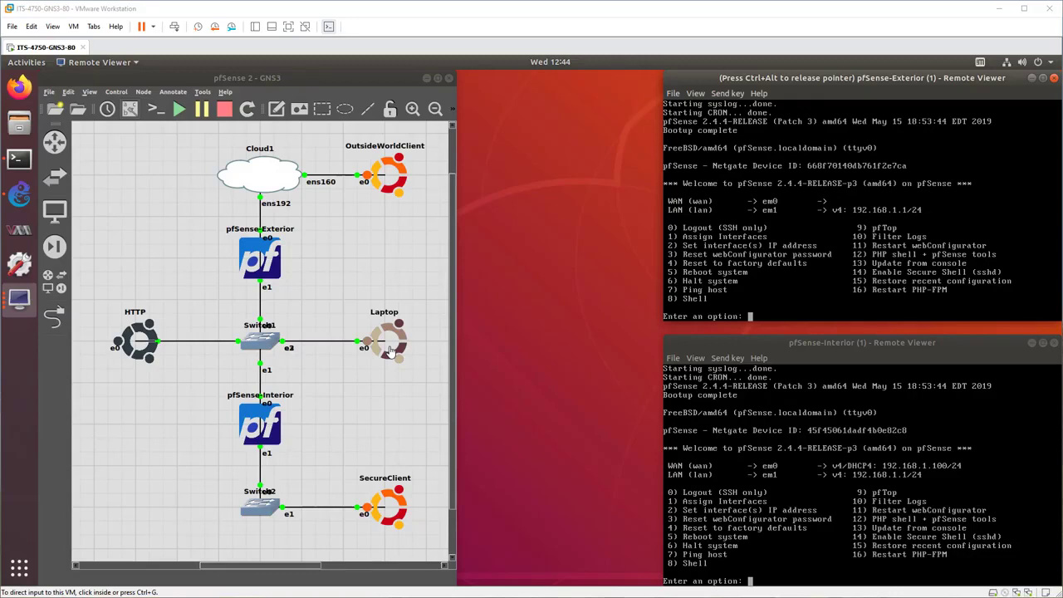
In the pfSense-Exterior console, begin setting the WAN interface's IP address and decline IPv4 configuration via DHCP.
left_click(803, 189)
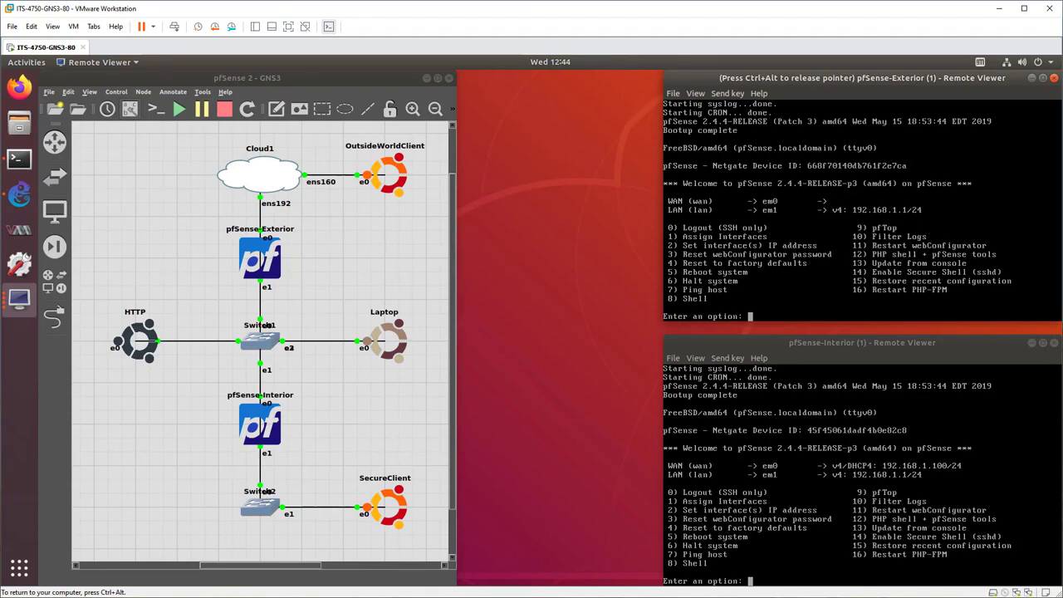
key("ctrl+alt")
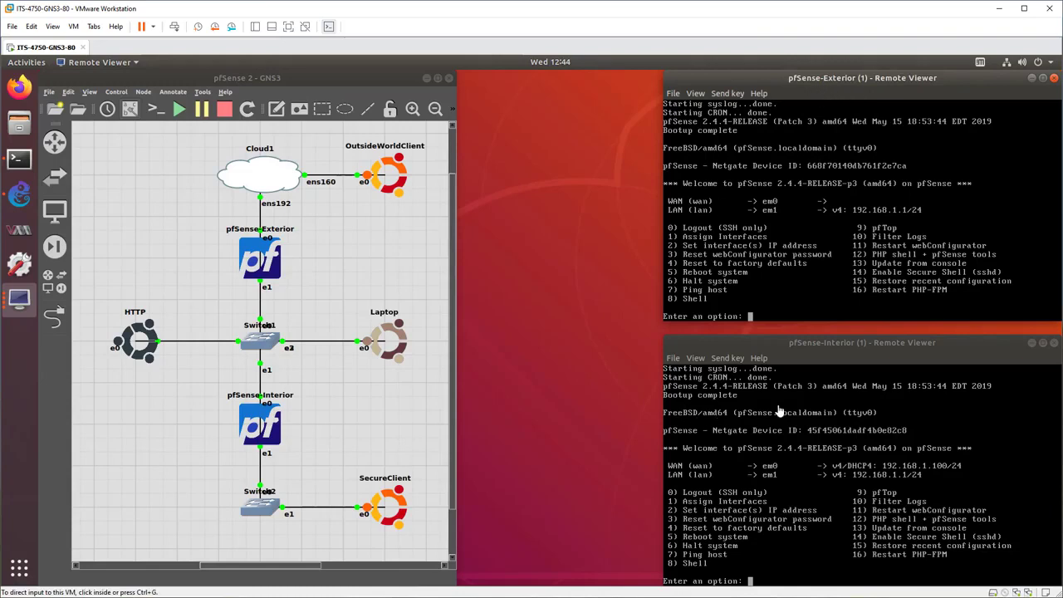
left_click(757, 228)
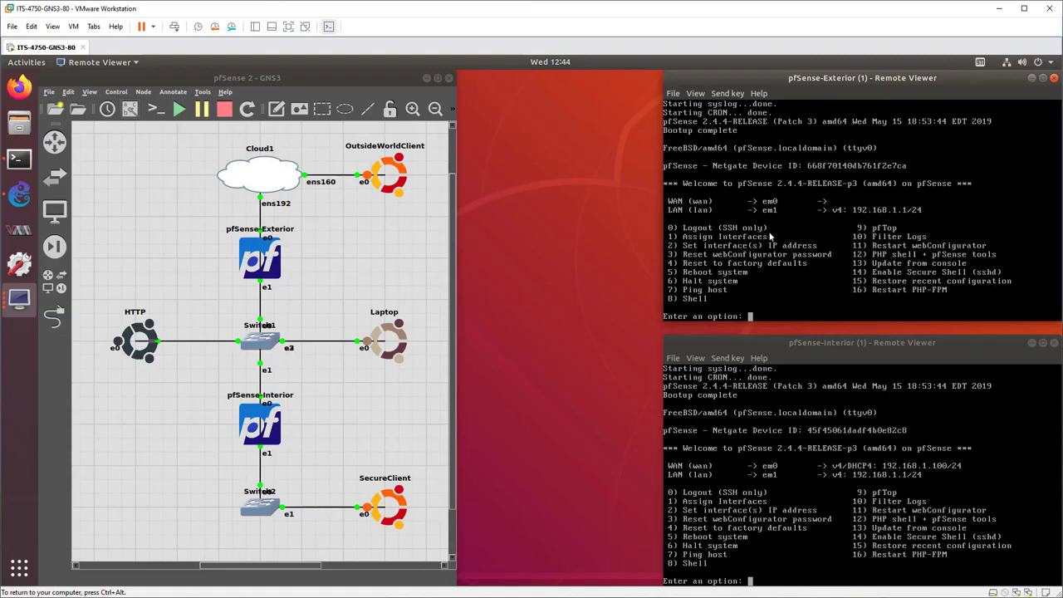
left_click(769, 238)
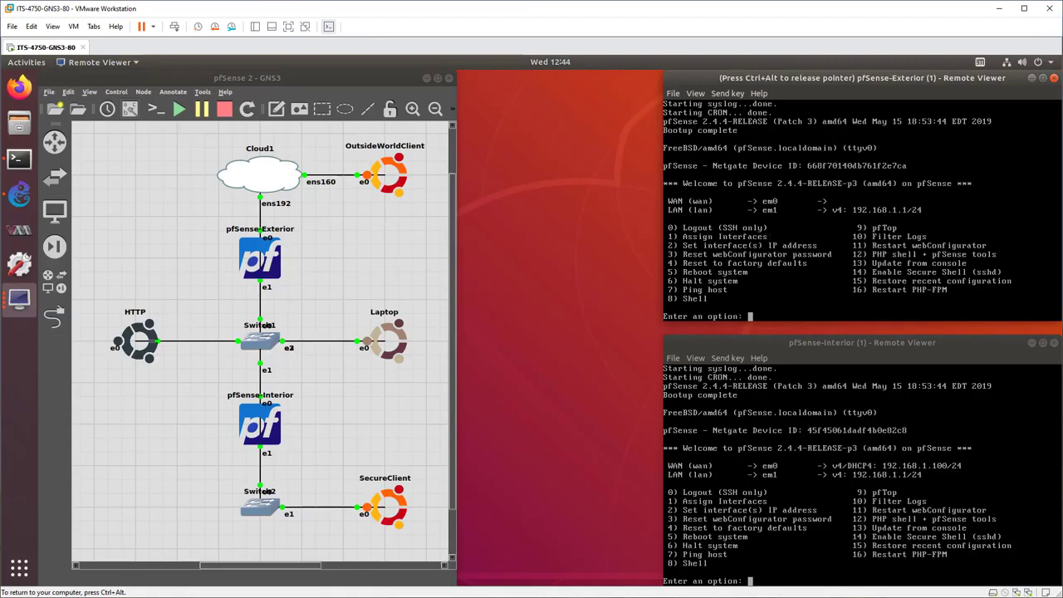
type("2")
key("Return")
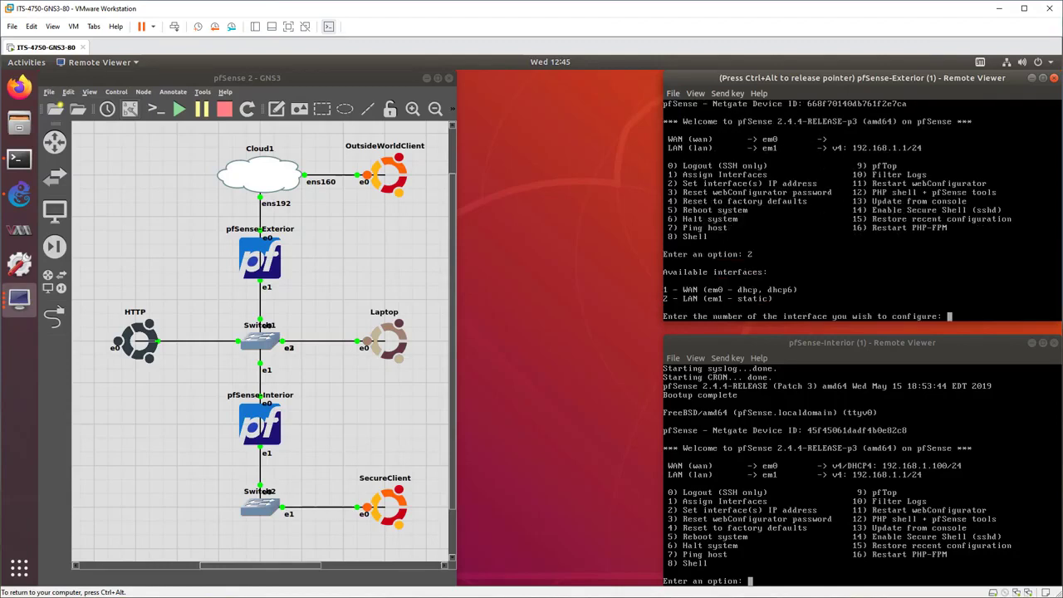
type("1")
key("Return")
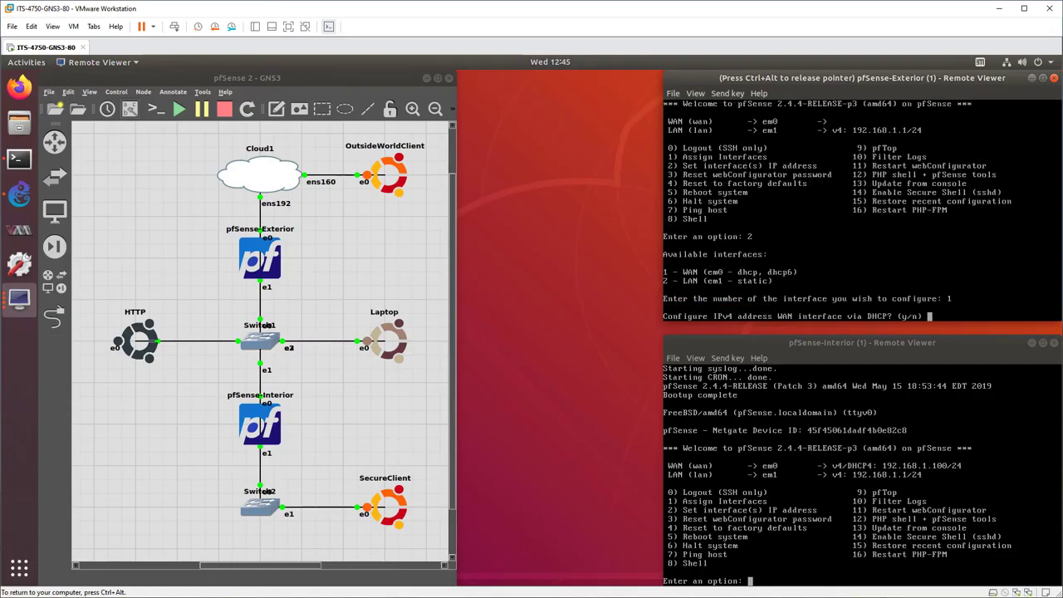
type("n")
key("Return")
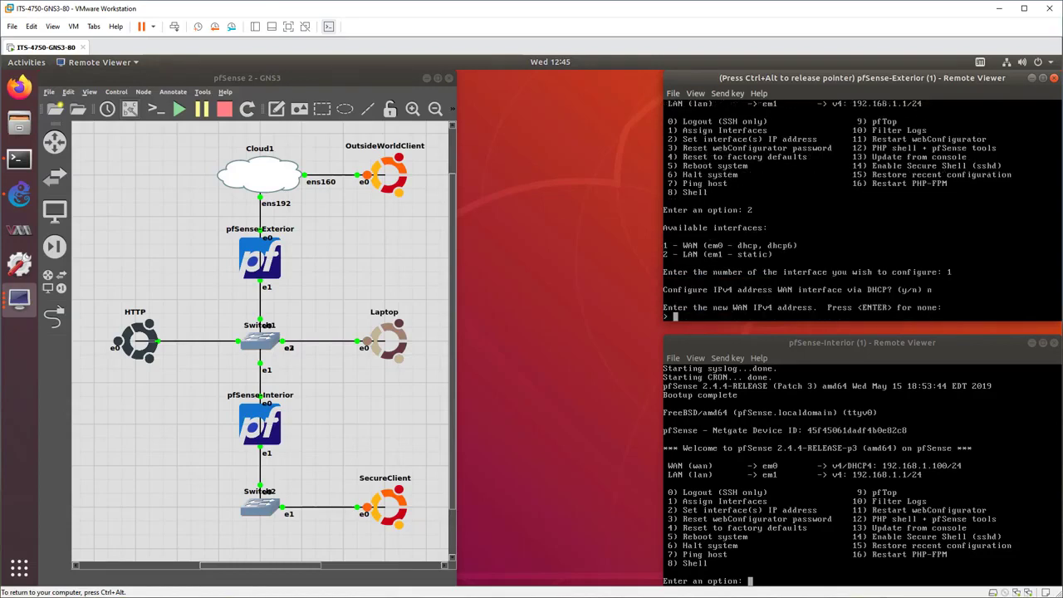
Set the WAN interface's IPv4 address to 132.235.160.222/26.
type("132.235.160.222/26")
key("Return")
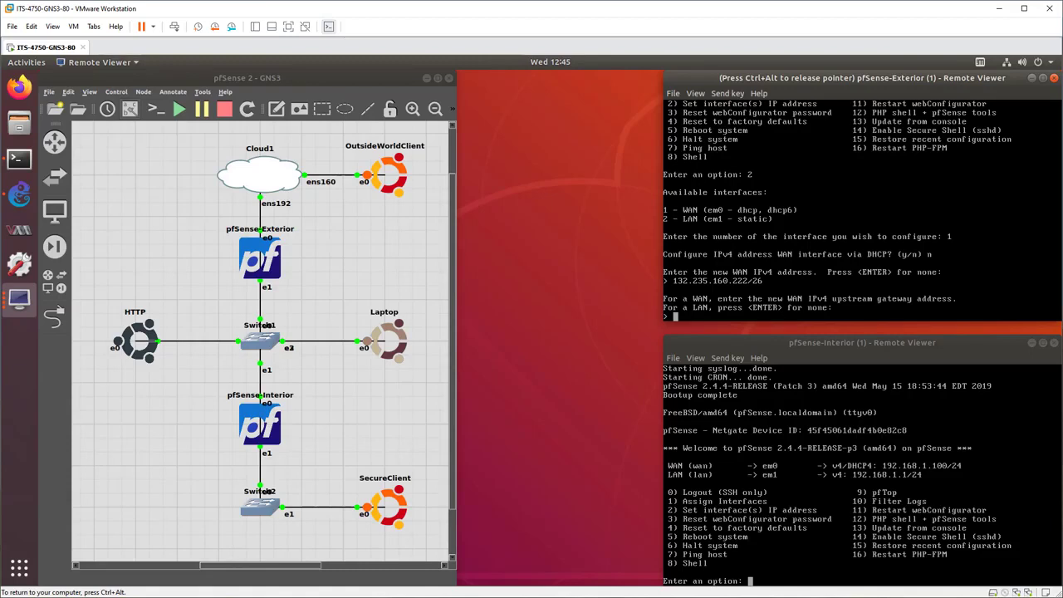
Set the WAN's IPv4 upstream gateway to 132.235.160.254.
type("132.236.160.254")
key("Left")
key("Left")
key("Left")
key("BackSpace")
key("BackSpace")
key("BackSpace")
key("BackSpace")
key("BackSpace")
key("BackSpace")
key("BackSpace")
key("BackSpace")
key("BackSpace")
key("BackSpace")
key("BackSpace")
key("BackSpace")
key("BackSpace")
key("BackSpace")
key("BackSpace")
key("BackSpace")
key("BackSpace")
key("BackSpace")
key("BackSpace")
type("35.160.254")
key("Return")
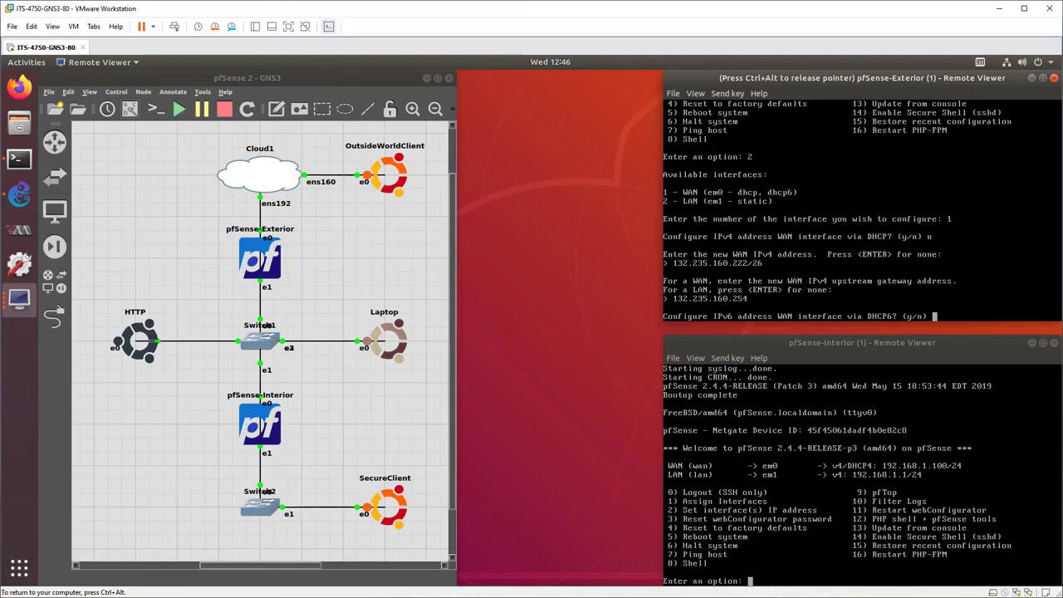
Decline DHCP6 and leave the WAN without an IPv6 address, revert the webConfigurator to HTTP, and return to the console menu.
type("n")
key("Return")
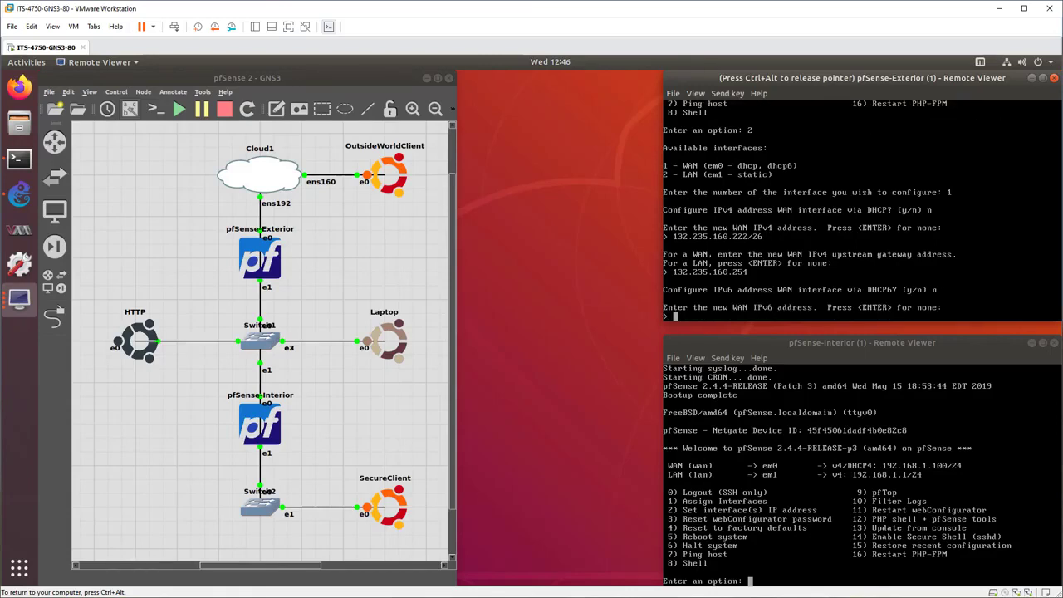
key("Return")
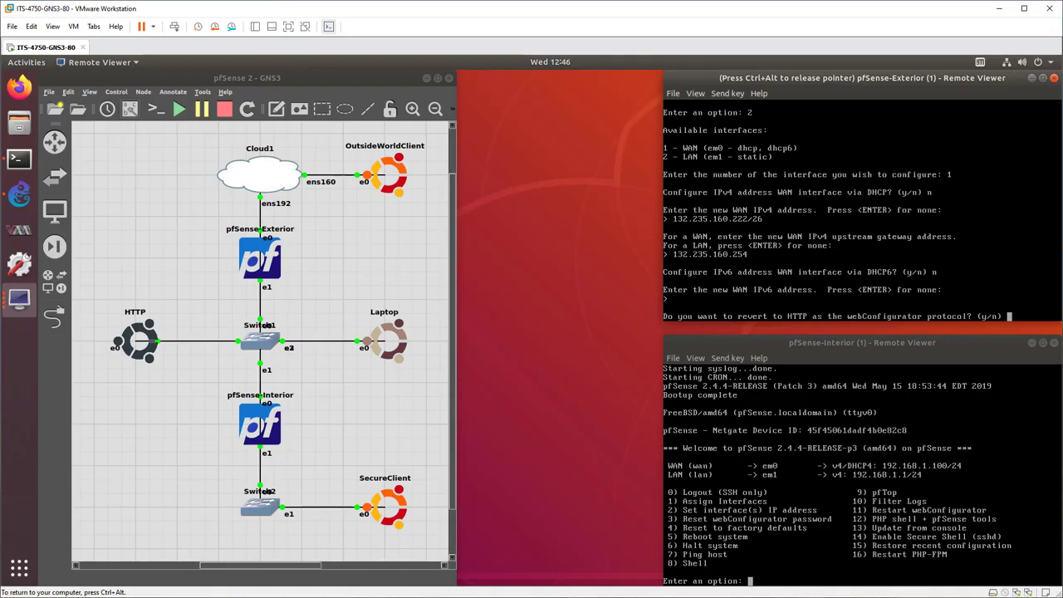
type("y")
key("Return")
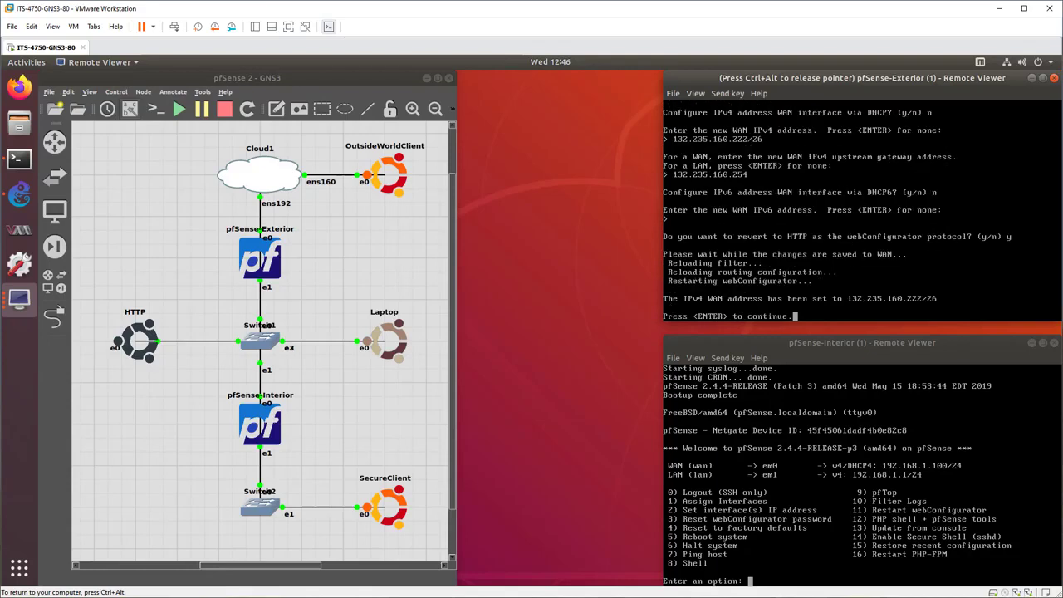
key("Return")
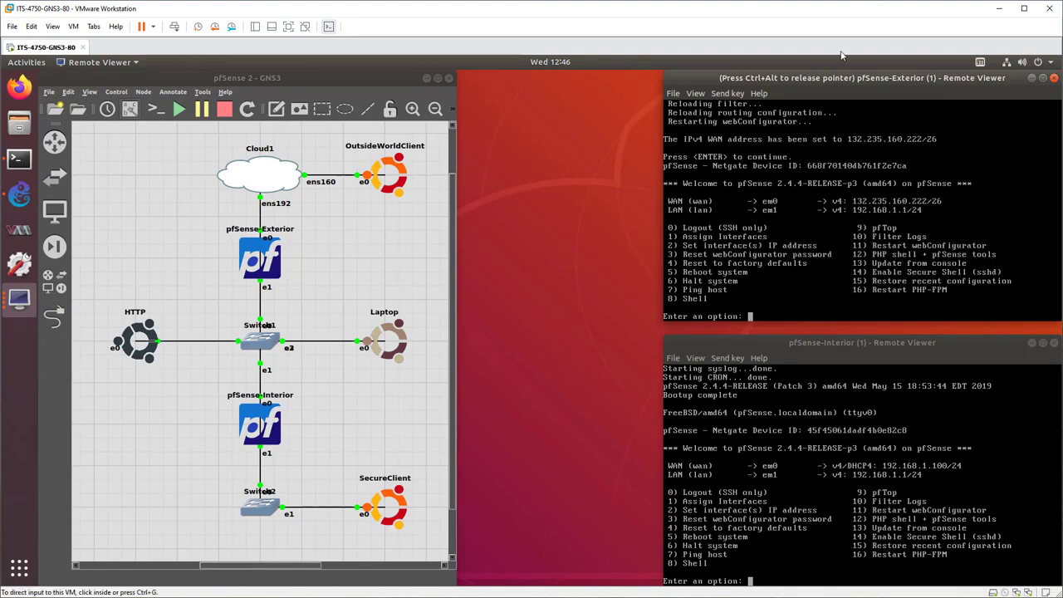
Ping 8.8.8.8 from pfSense-Exterior to test its internet connectivity, and return to the console menu.
key("ctrl+alt")
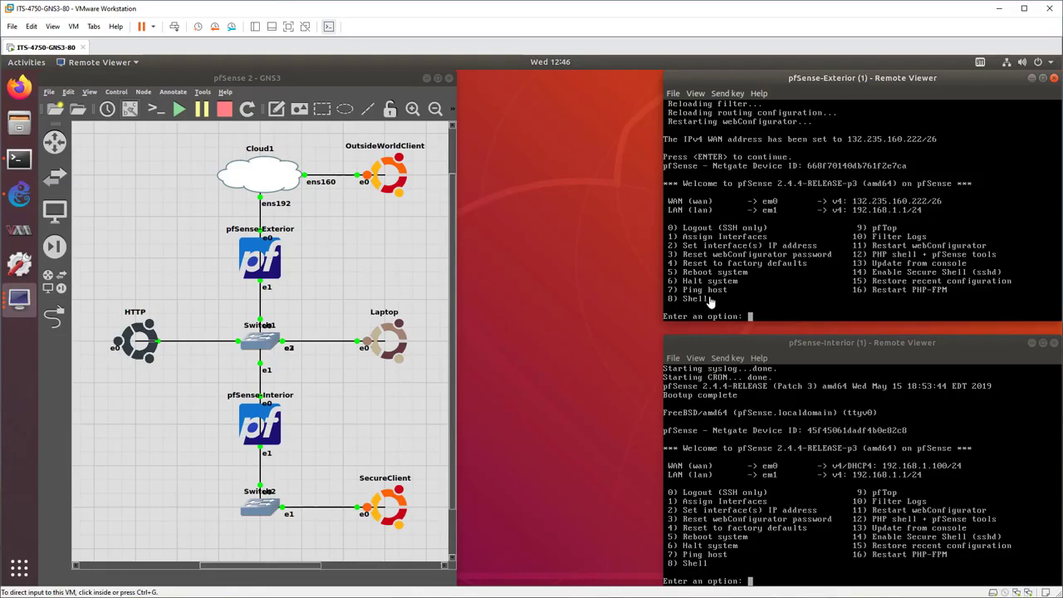
left_click(771, 293)
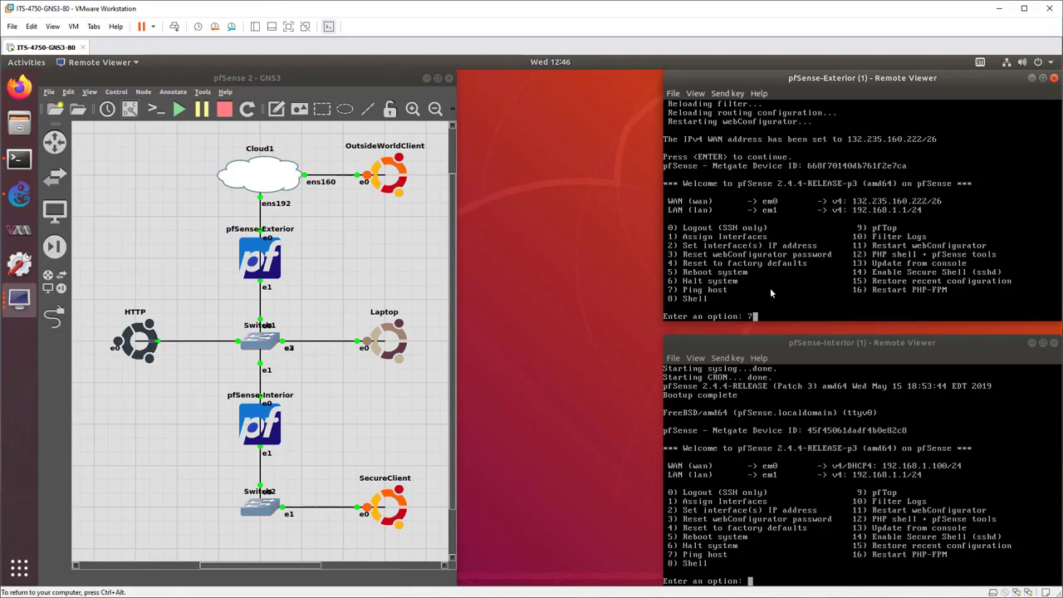
key("Return")
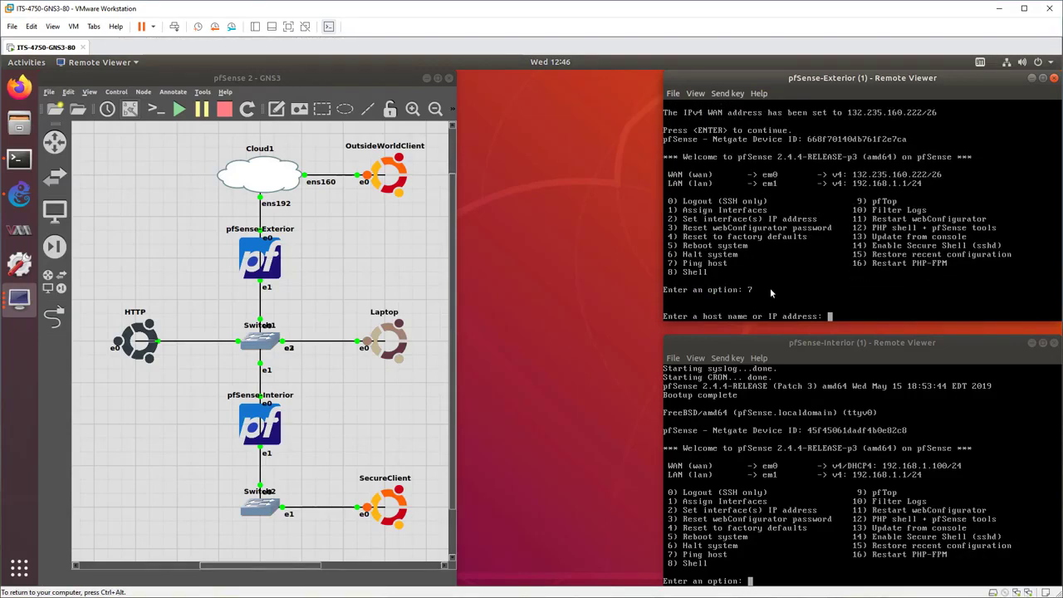
type("8.8.8.8")
key("Return")
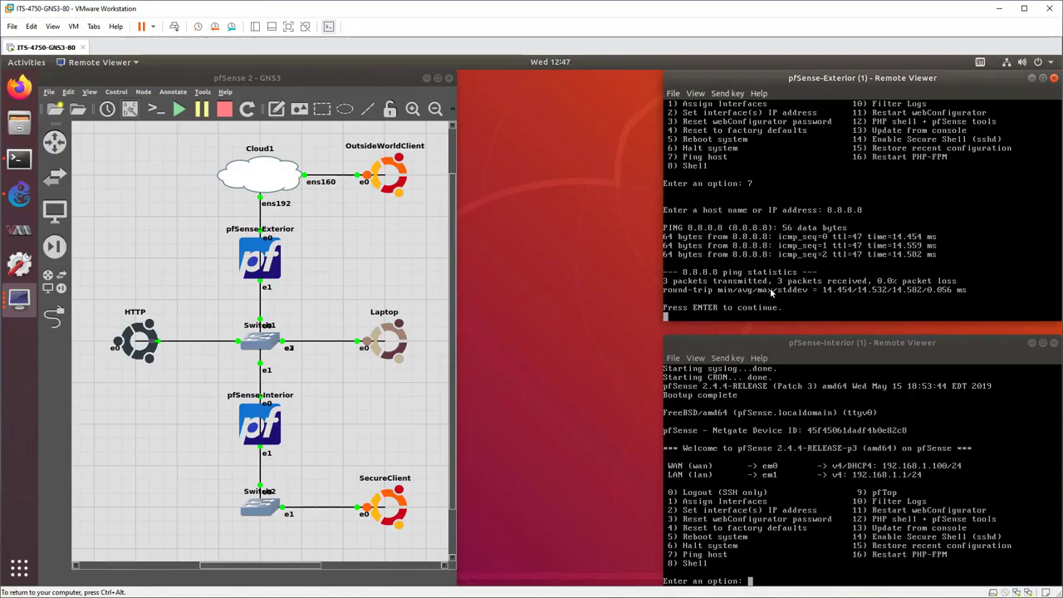
key("Return")
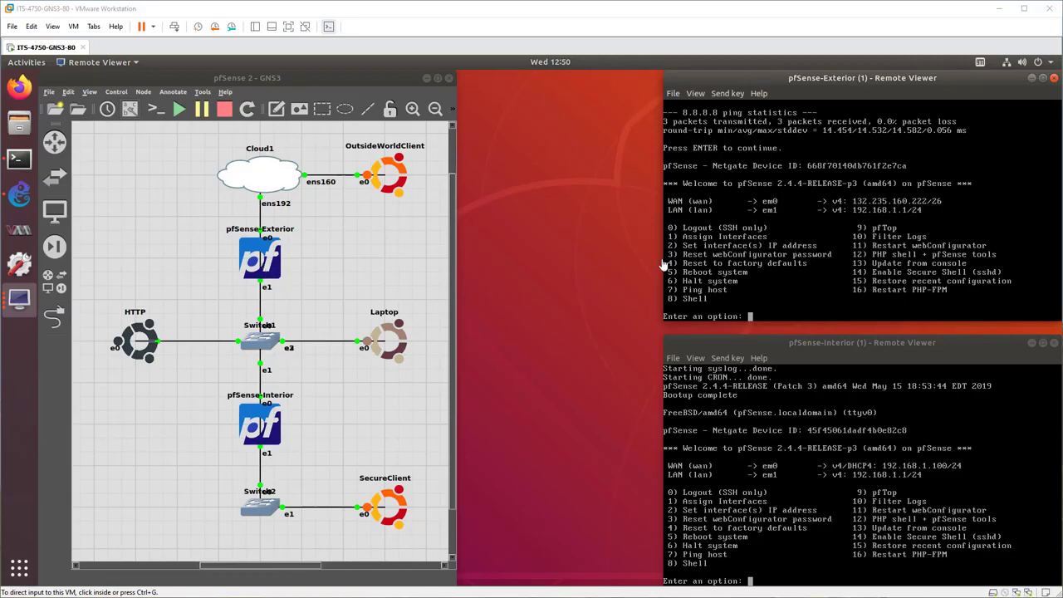
Set pfSense-Exterior's LAN IPv4 address to 10.105.80.254/24, with no upstream gateway and no IPv6 address.
left_click(769, 276)
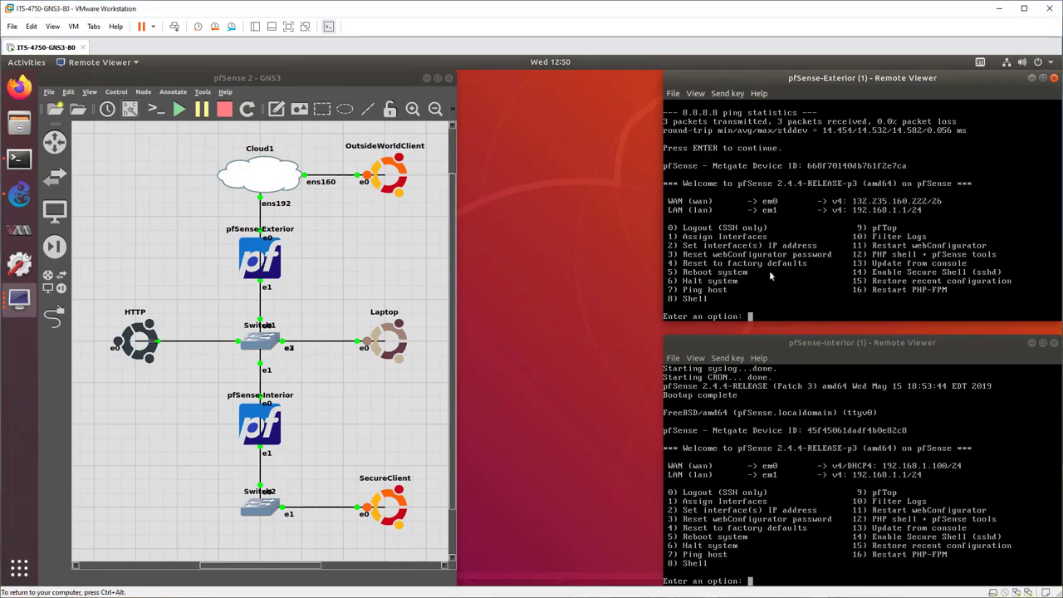
type("2")
key("Return")
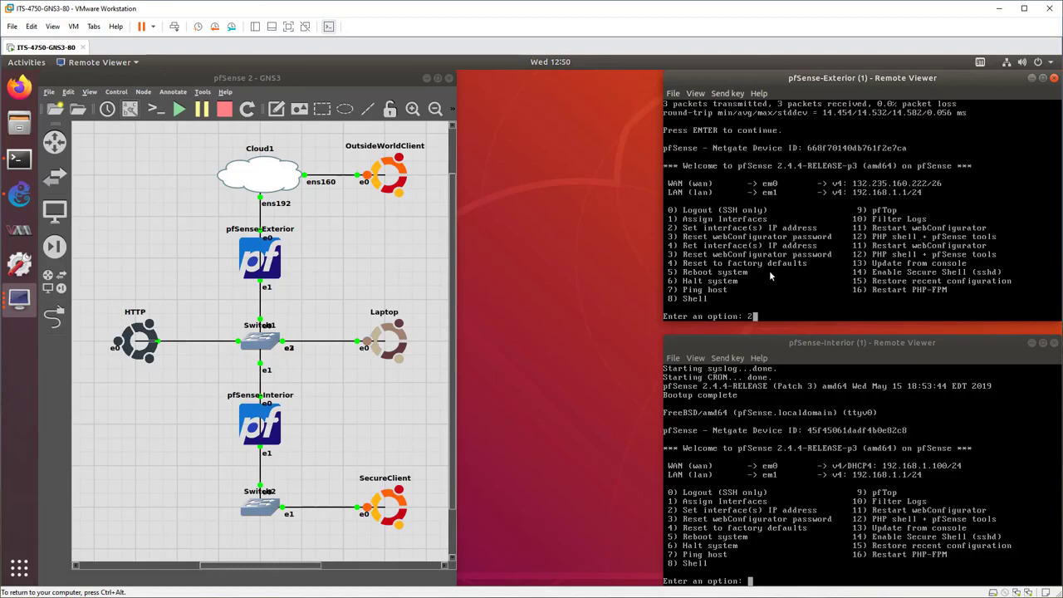
type("2")
key("Return")
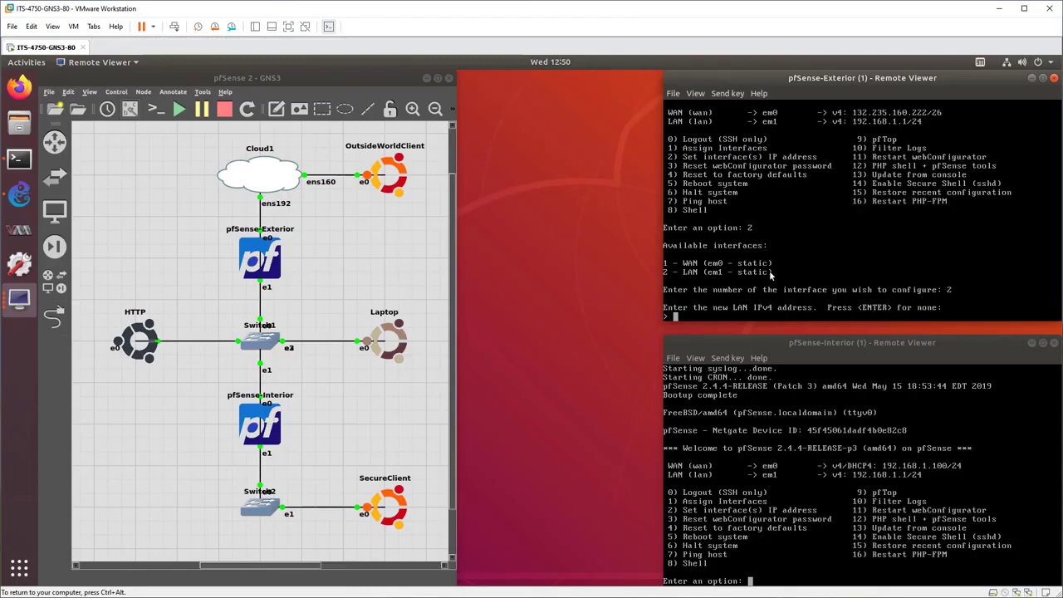
type("10.105.80.254/24")
key("Return")
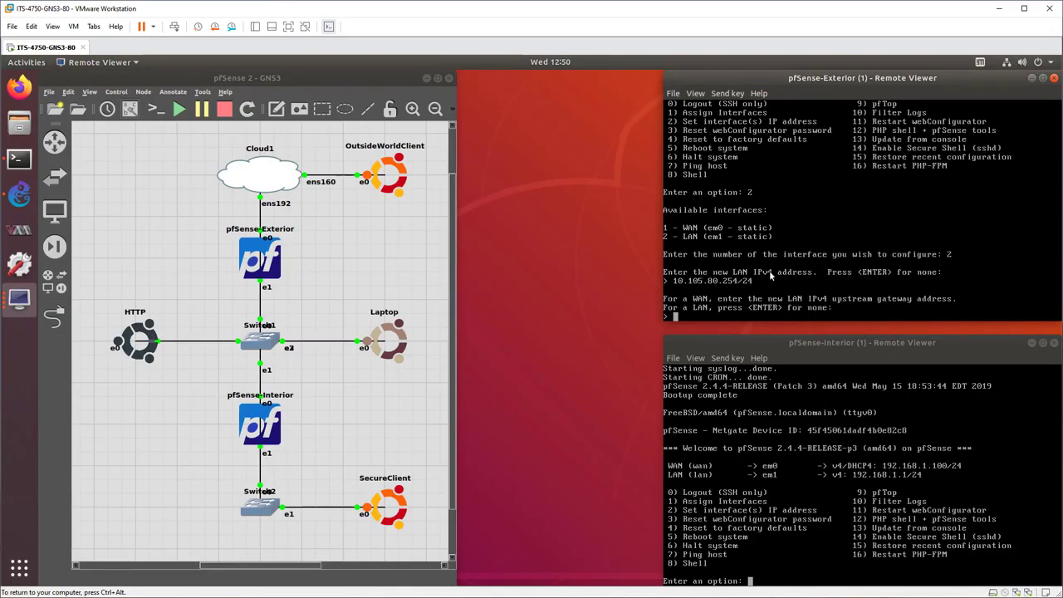
key("Return")
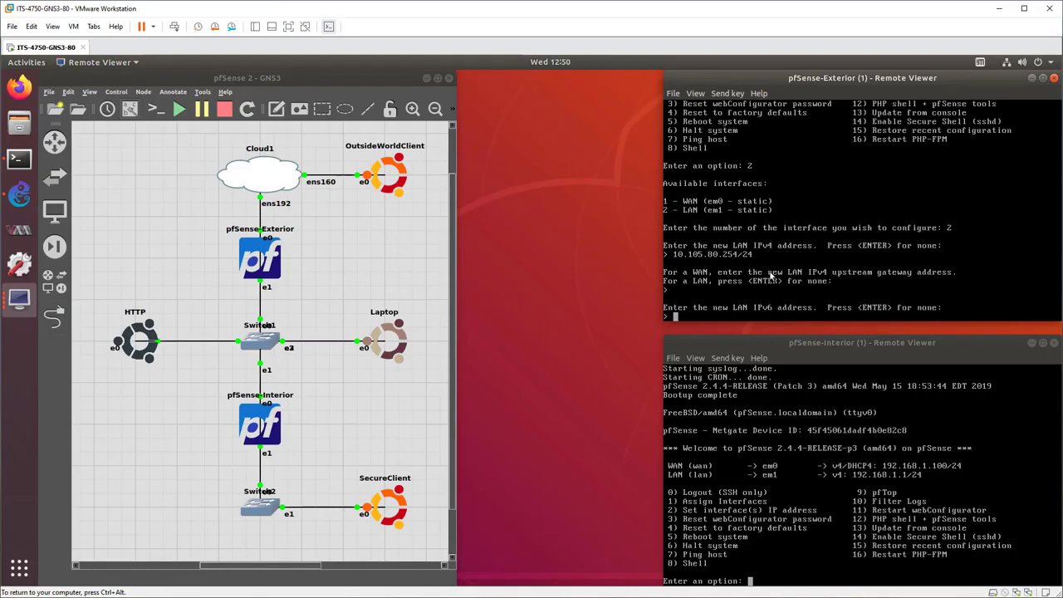
key("Return")
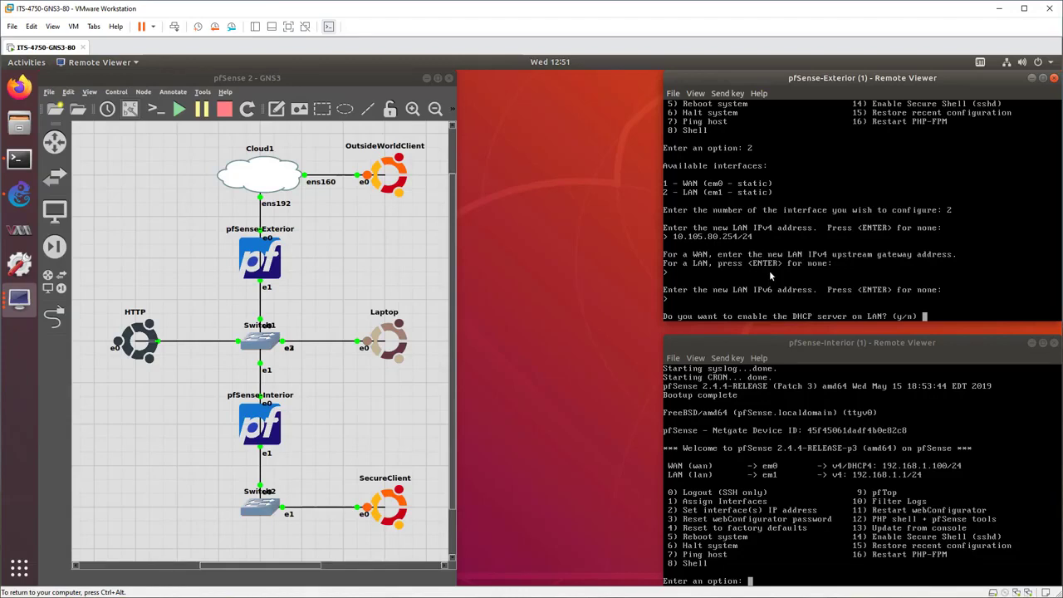
Enable the LAN DHCP server with the client range 10.105.80.50 to 10.105.80.100, and return to the console menu.
type("y")
key("Return")
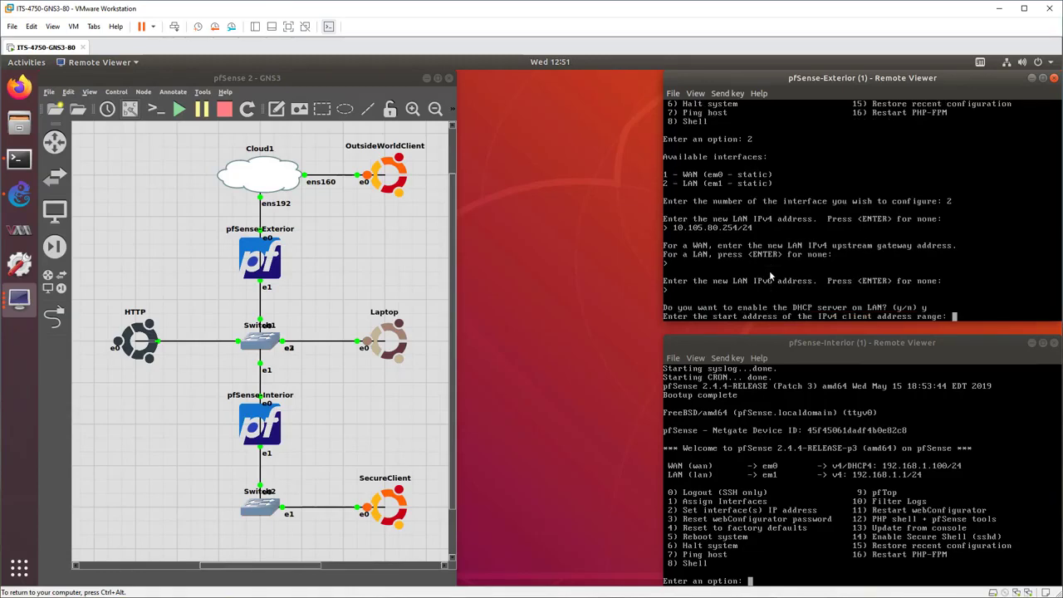
type("10.105.80.50")
key("Return")
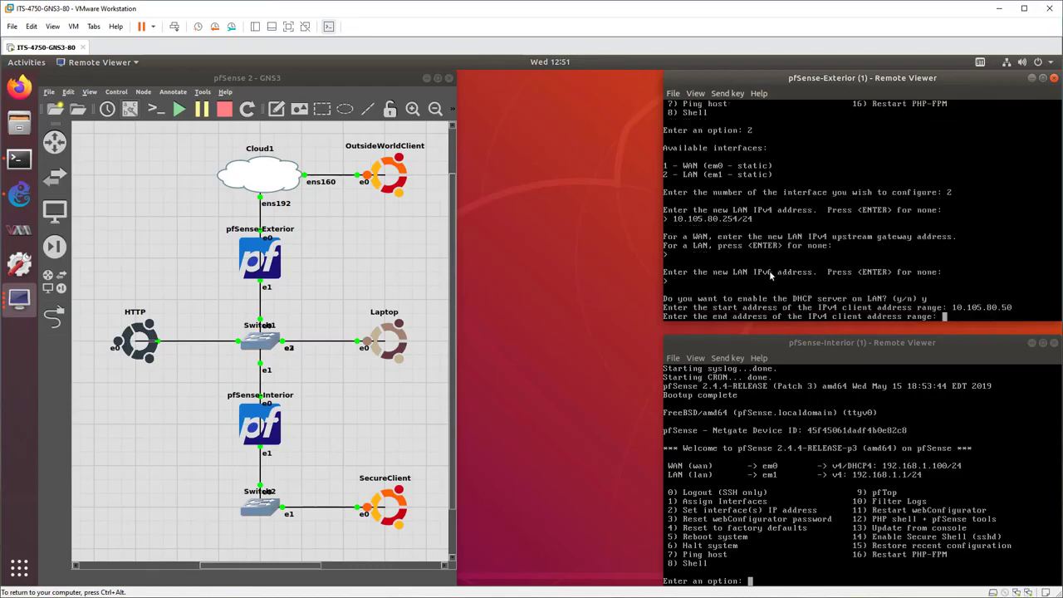
type("10.105.80.100")
key("Return")
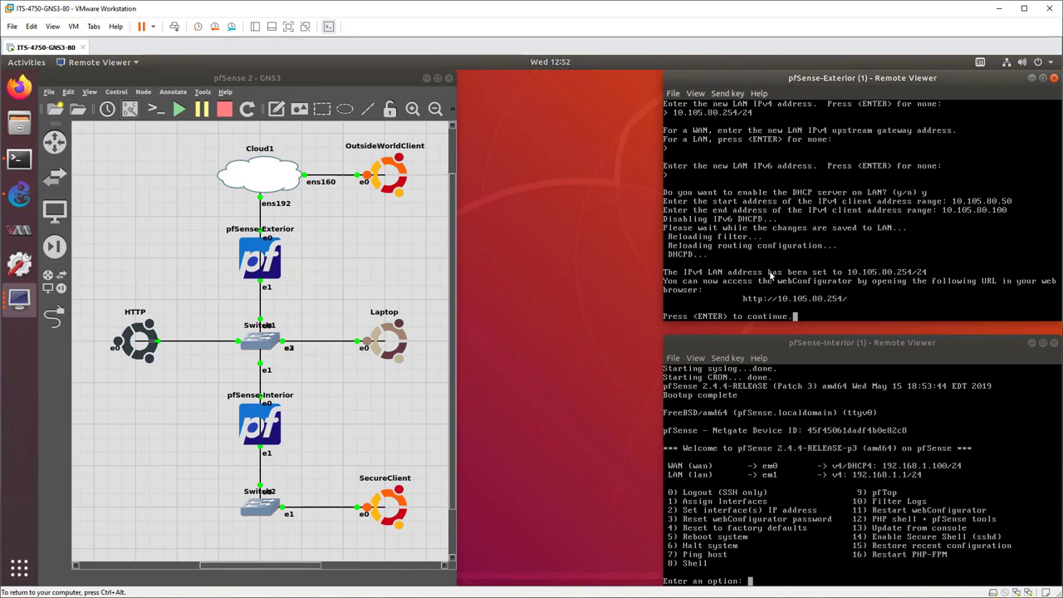
key("Return")
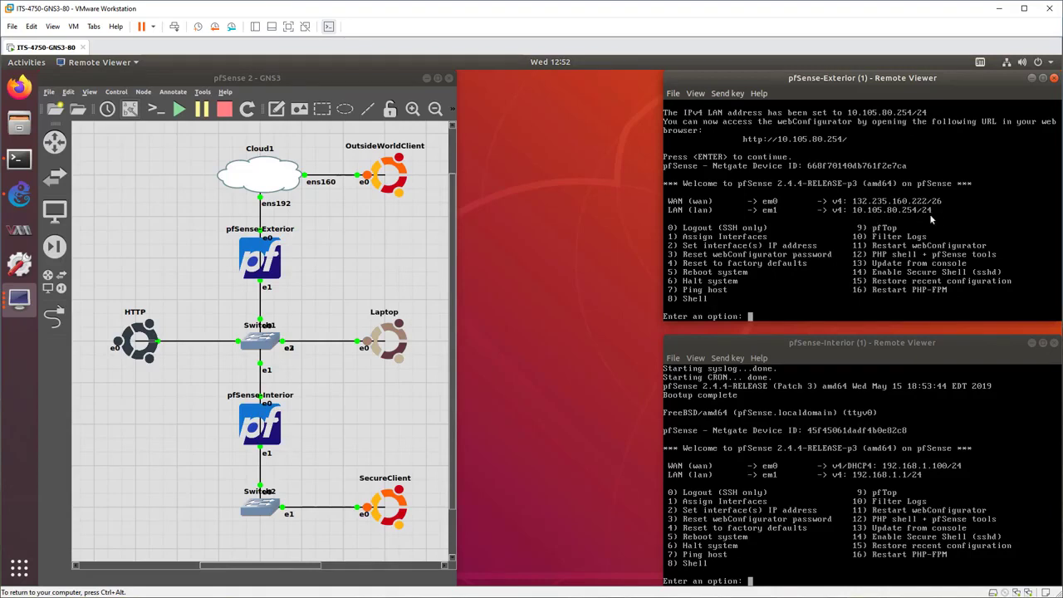
Bring up the Laptop machine's window and check its network configuration in a terminal with nmcli.
left_click(390, 341)
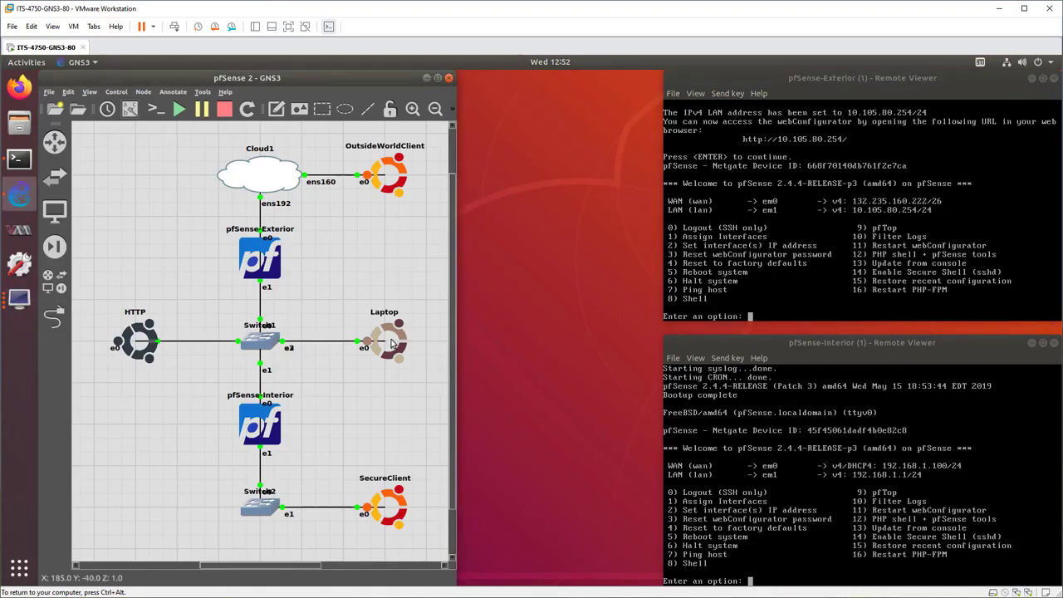
left_click(19, 298)
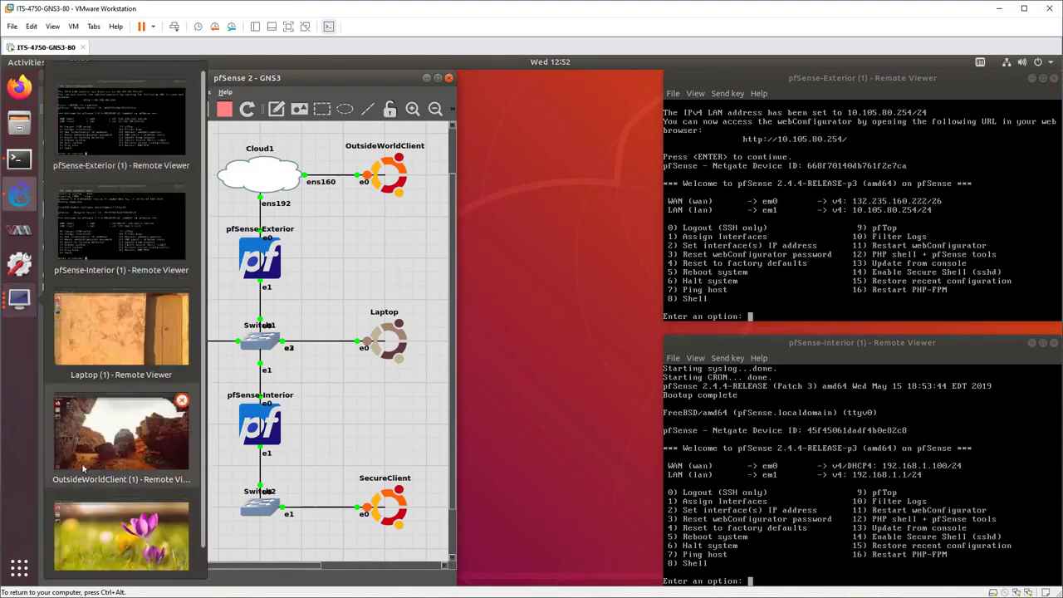
left_click(91, 327)
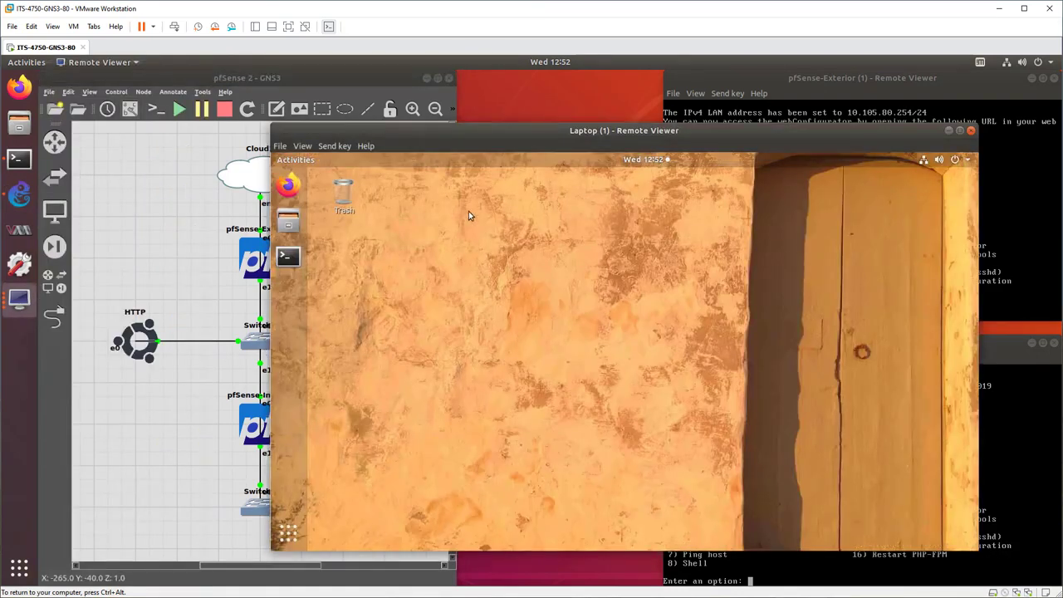
left_click(291, 259)
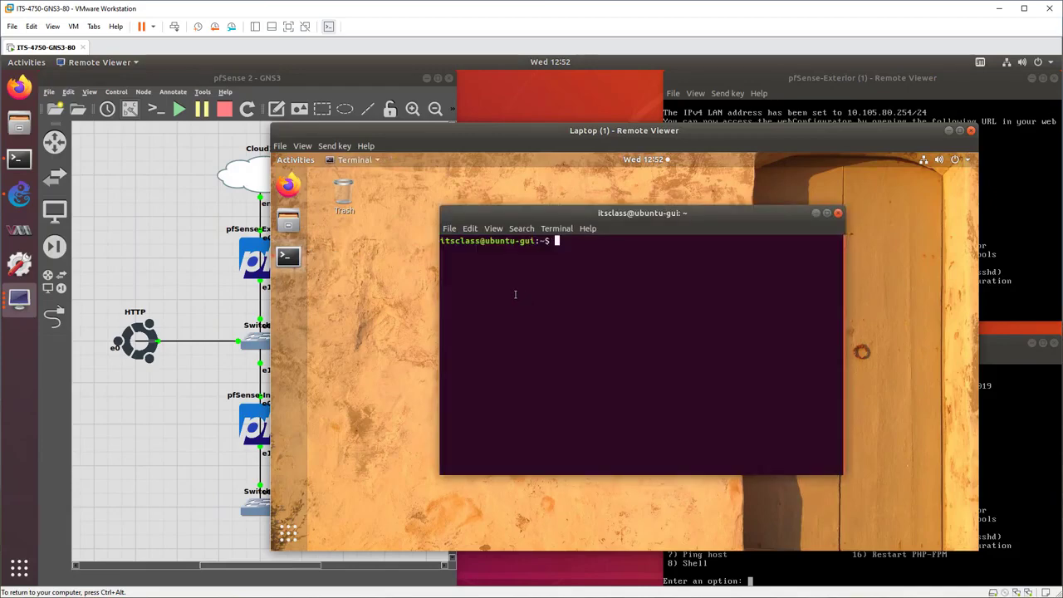
type("nmcli")
key("Return")
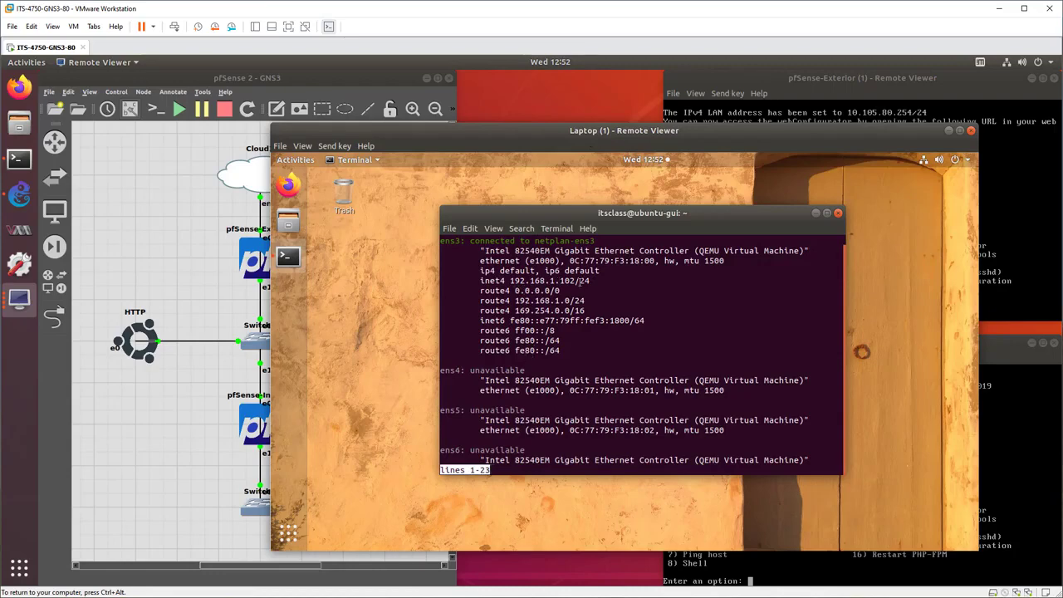
key("q")
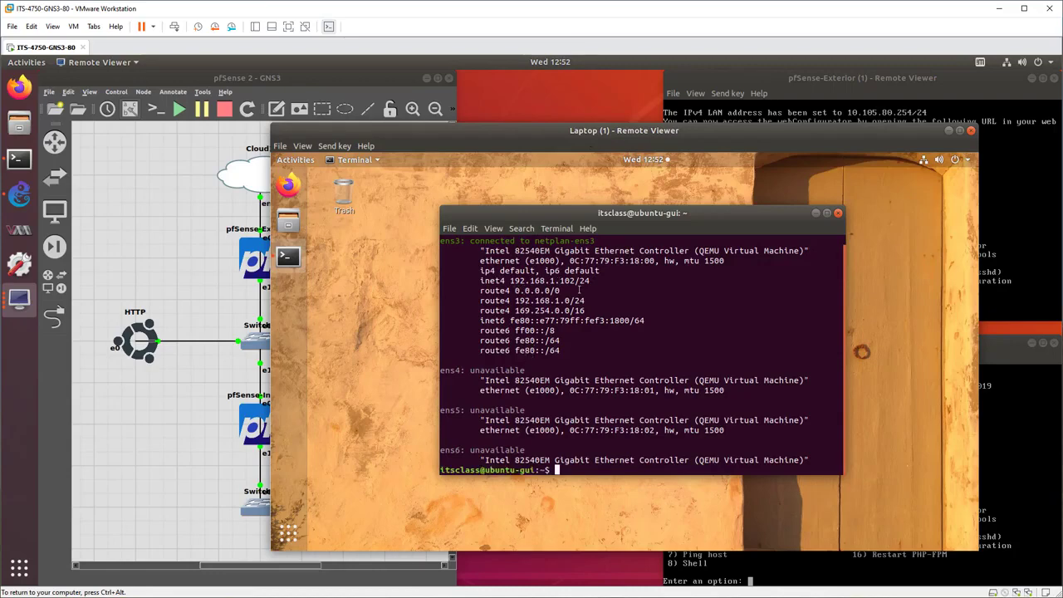
Turn the Laptop's Ethernet (ens3) connection off and back on in the wired network settings, and close the settings.
left_click(924, 162)
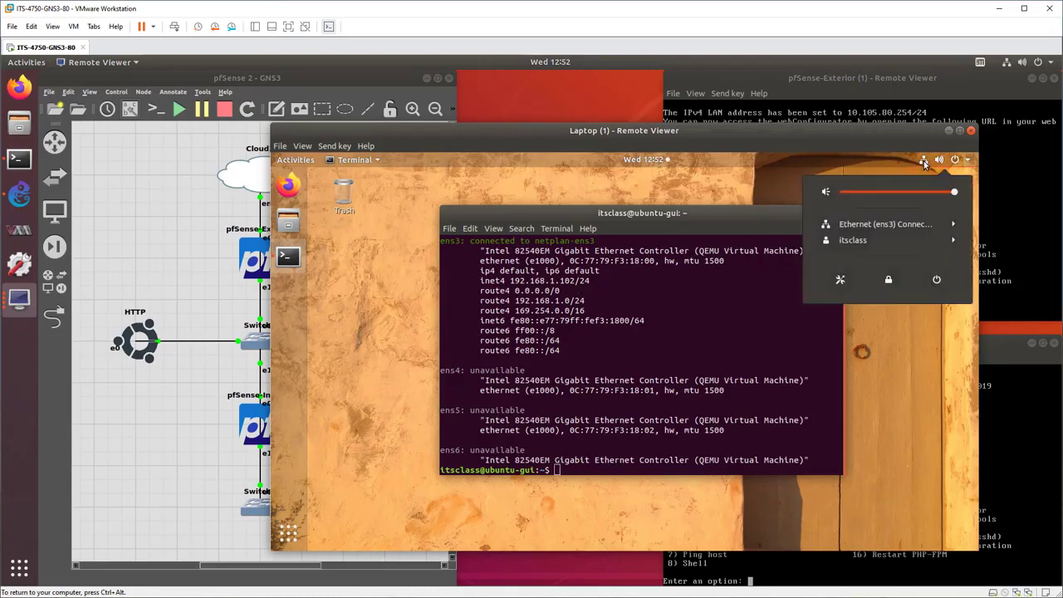
left_click(873, 225)
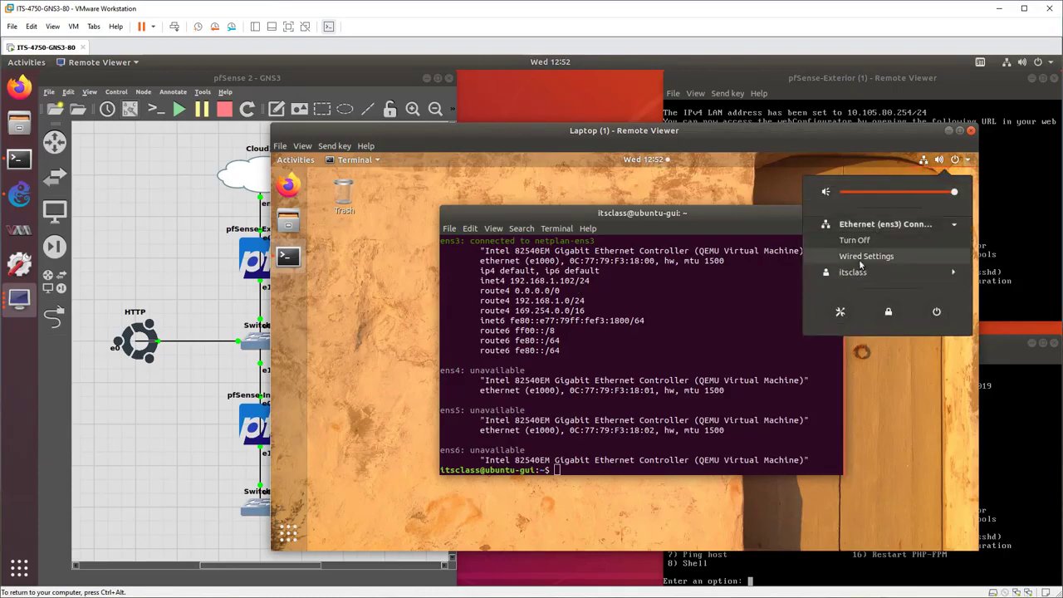
left_click(863, 257)
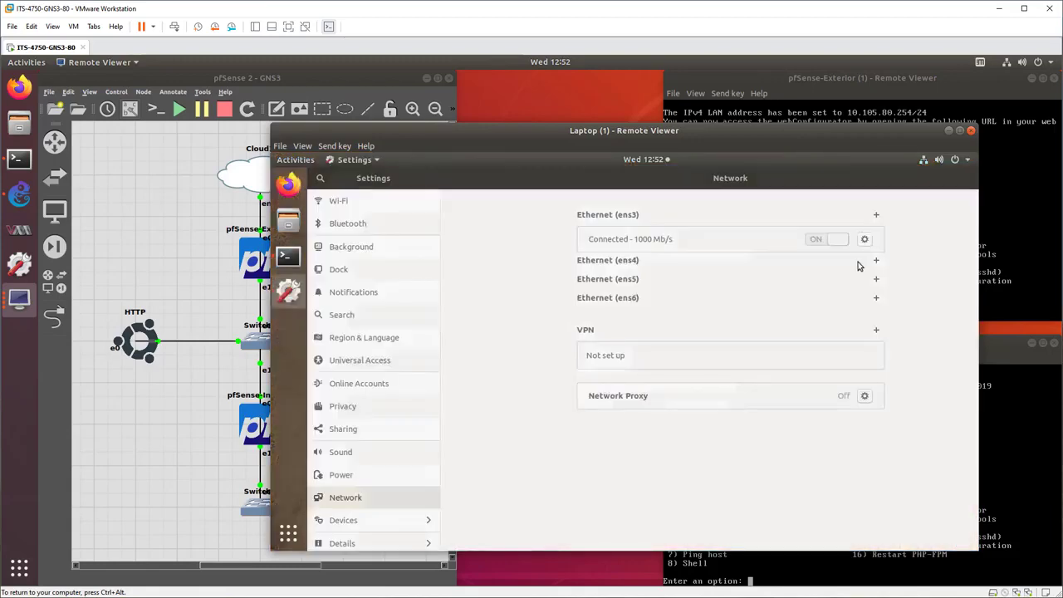
left_click(801, 241)
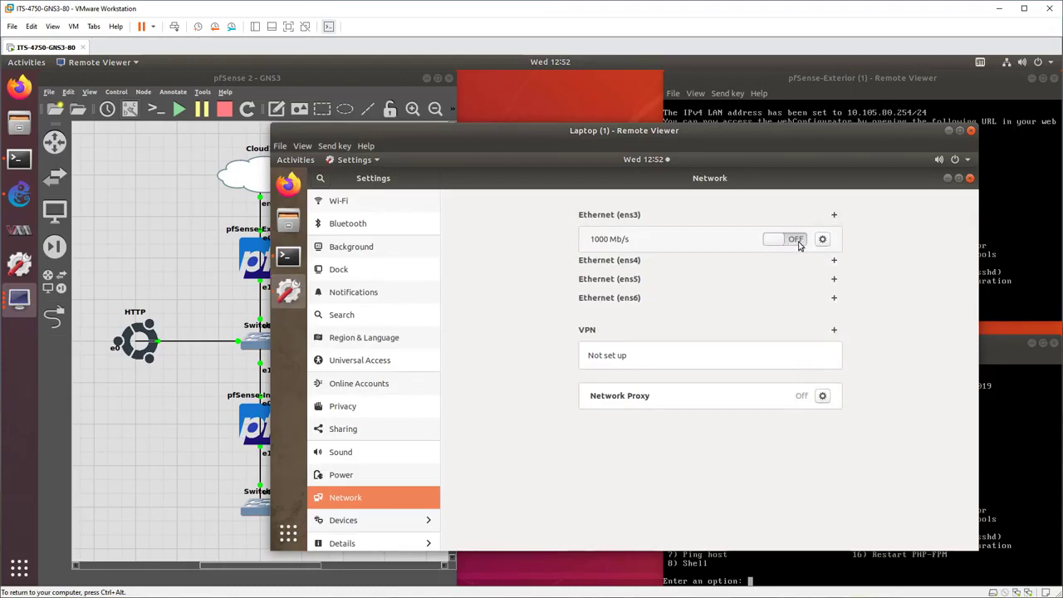
left_click(796, 240)
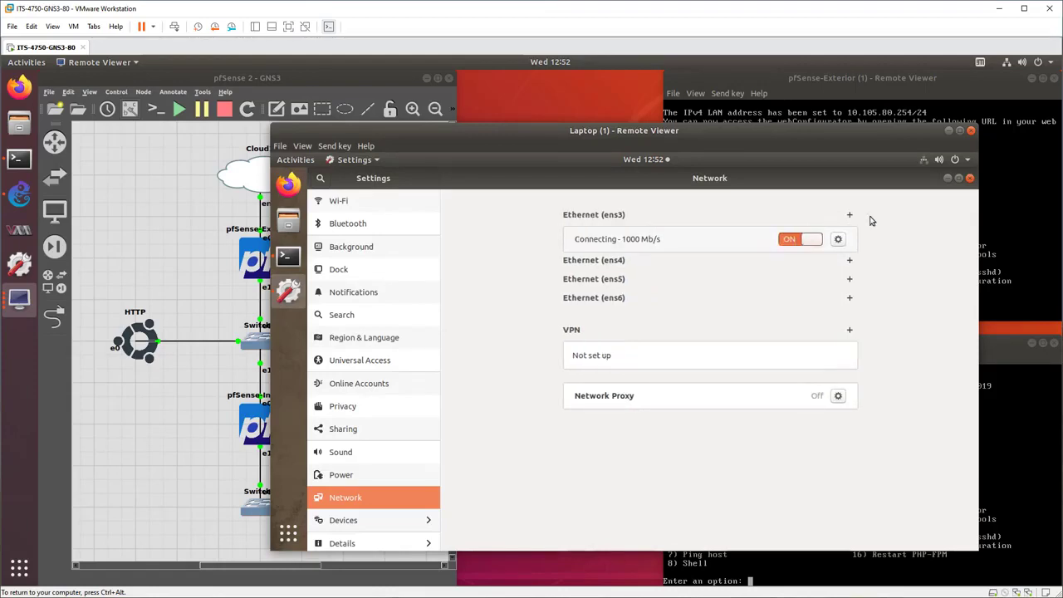
left_click(970, 180)
Check the Laptop's renewed network configuration with nmcli, including the DNS section, and return to the shell prompt.
type("nmcli")
key("Return")
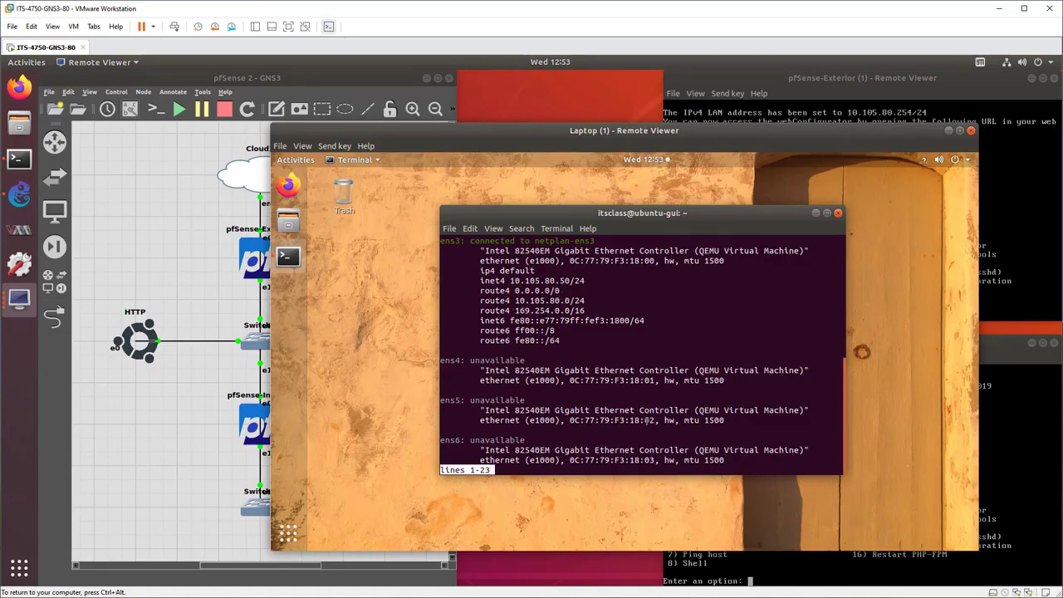
scroll(647, 420, "down", 5)
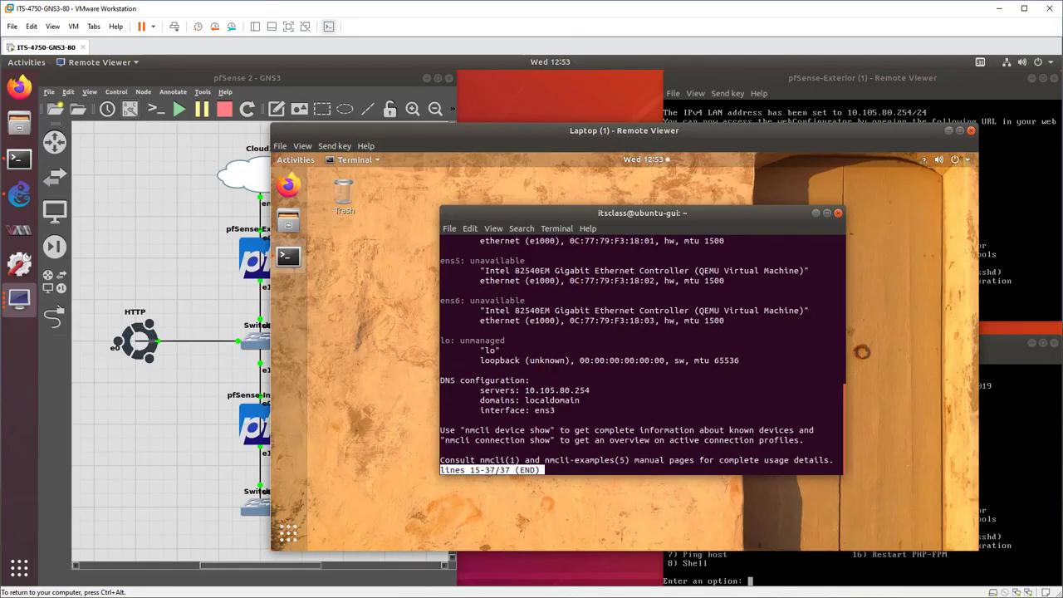
key("q")
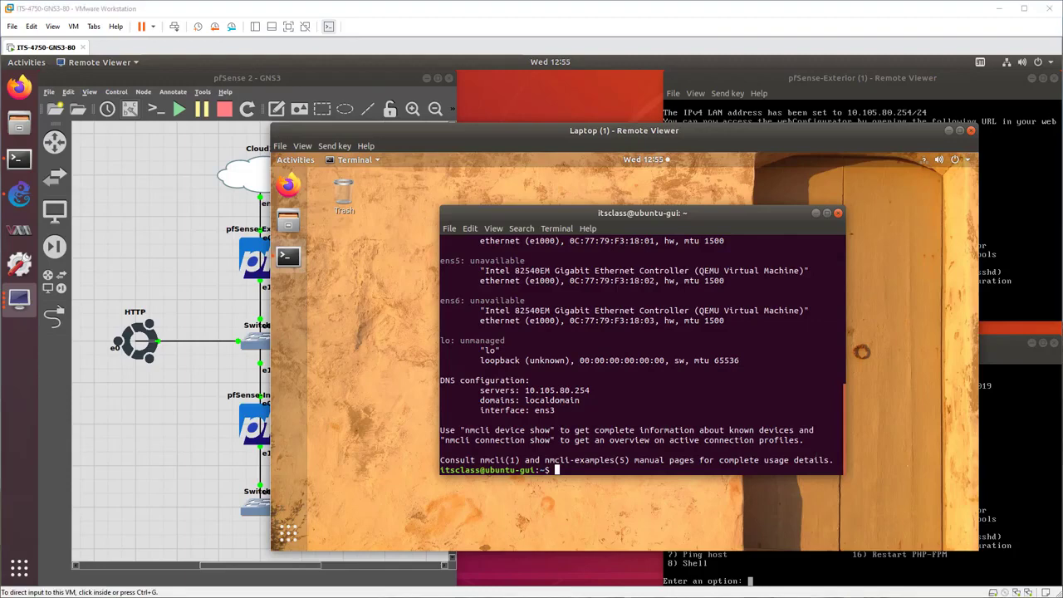
Launch Firefox on the Laptop and go to the pfSense web interface at 10.105.80.254.
left_click(387, 351)
left_click(286, 189)
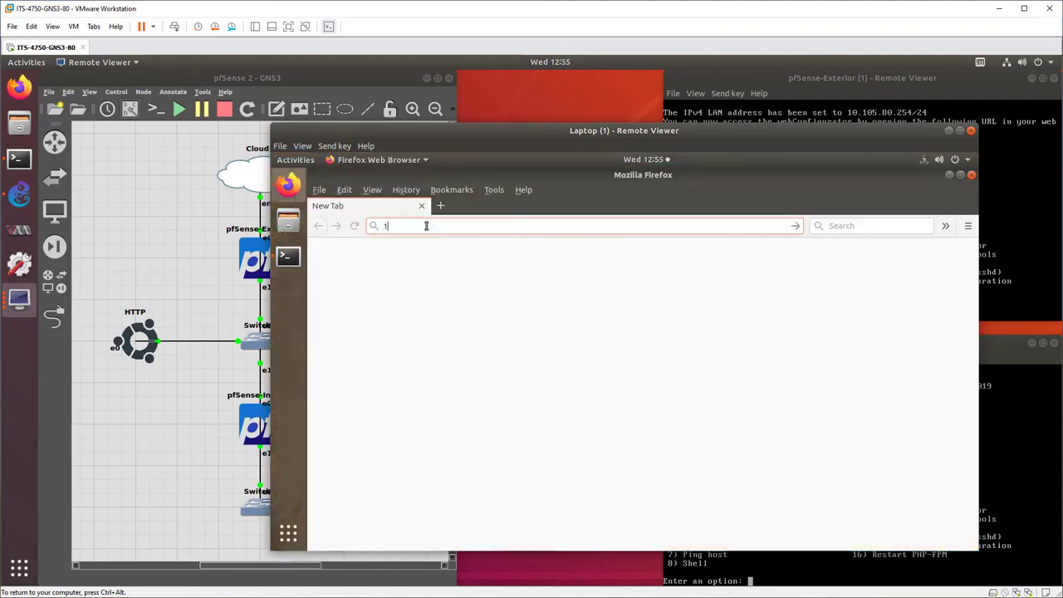
type("10.105.")
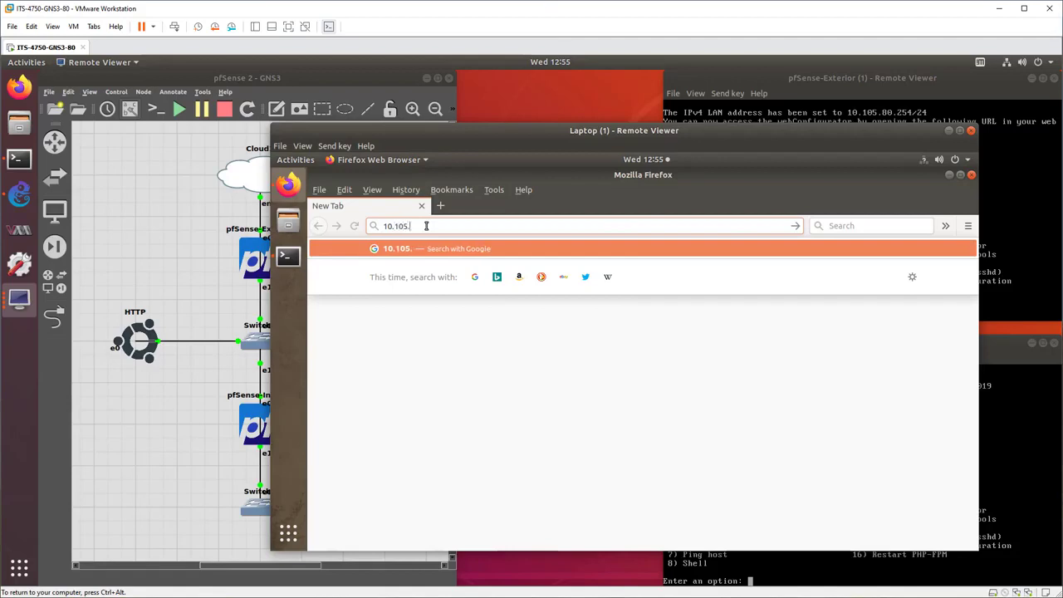
type("80")
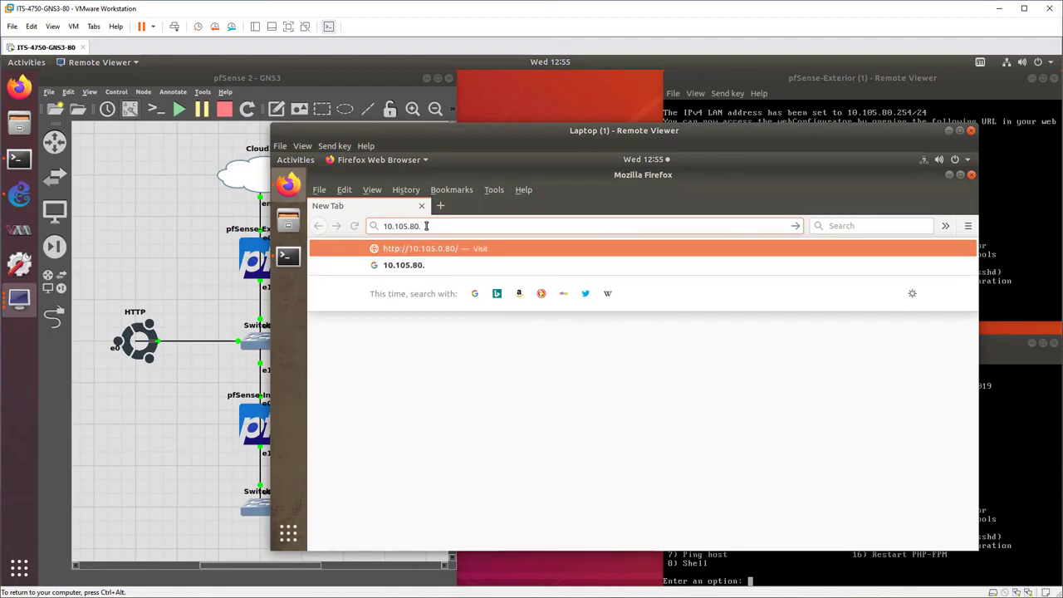
type(".254")
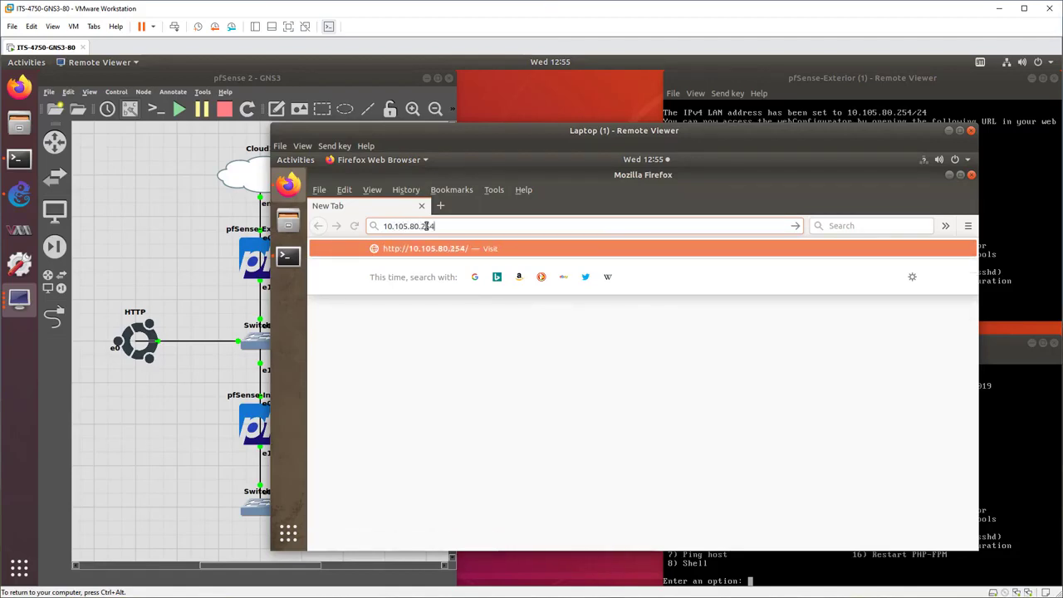
key("Return")
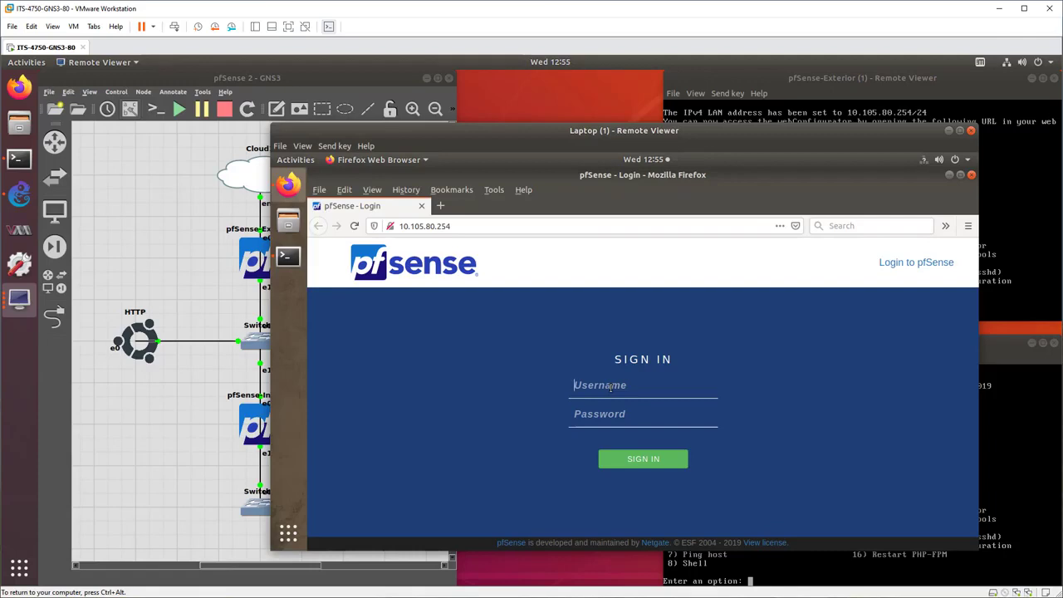
Sign in to pfSense as admin with the account password, and decline Firefox's offer to save the login.
type("admin")
key("Tab")
type("pf")
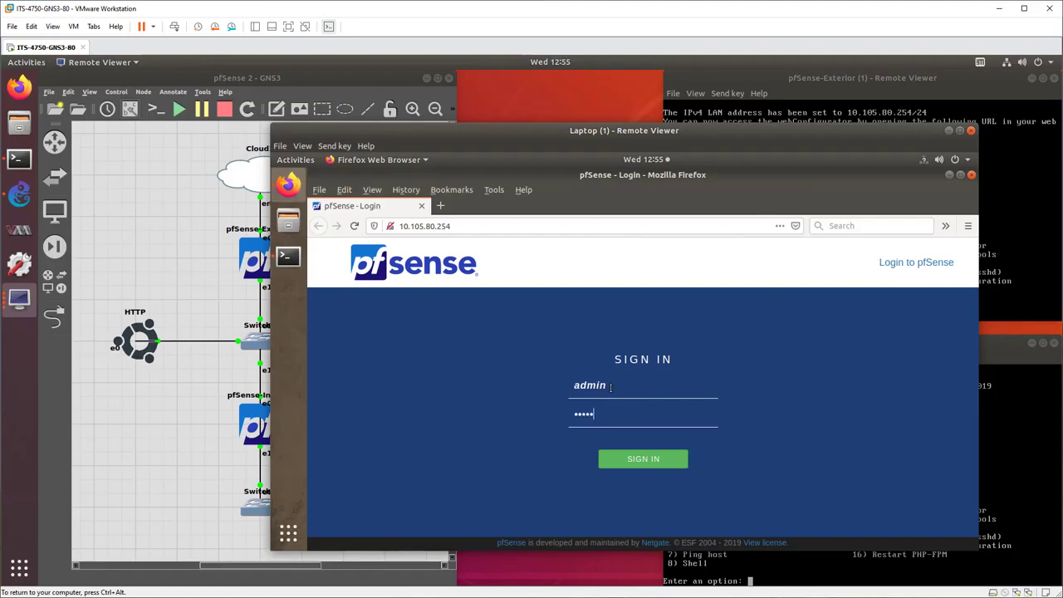
key("Return")
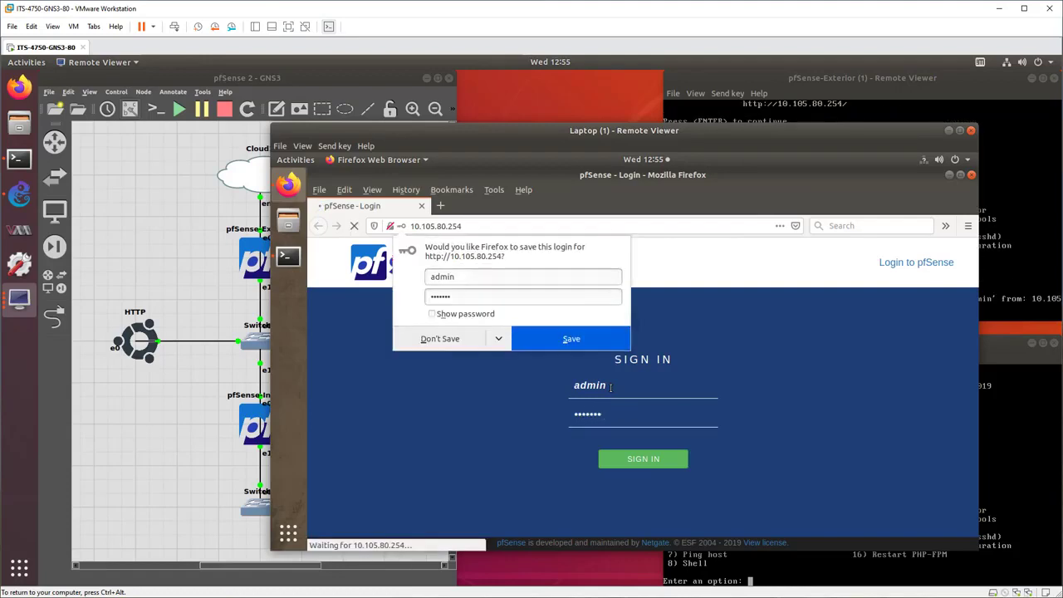
left_click(499, 339)
left_click(485, 362)
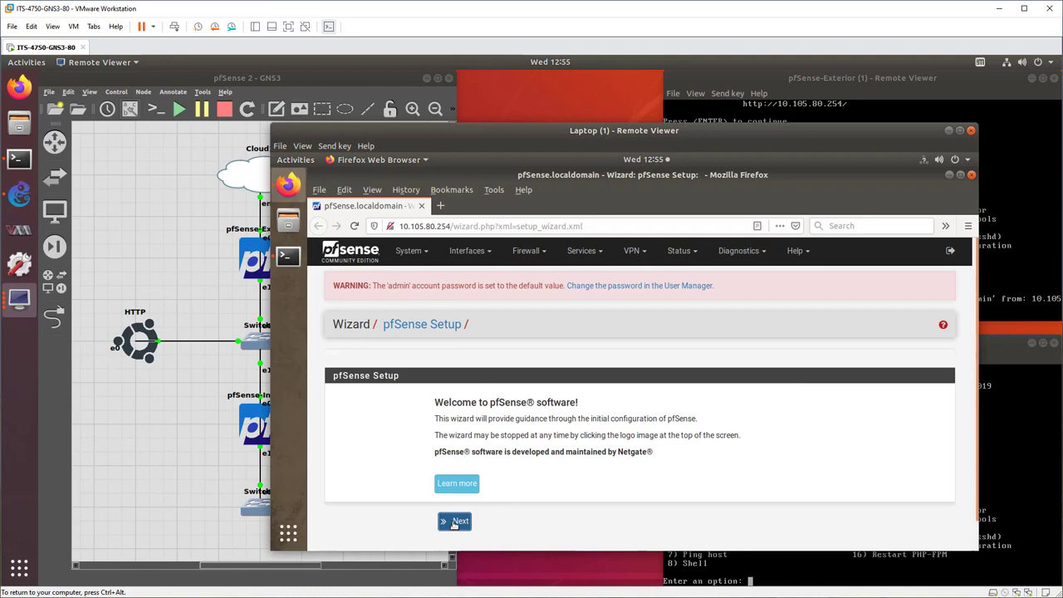
Start the pfSense setup wizard and accept the default general information, with empty DNS servers, and the default time server settings.
left_click(455, 522)
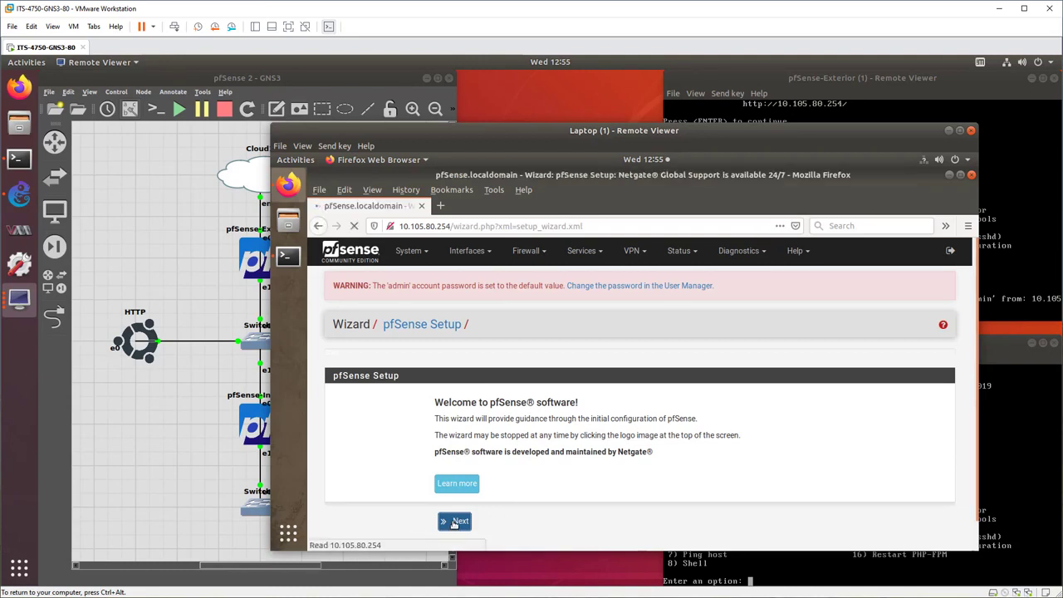
left_click(463, 544)
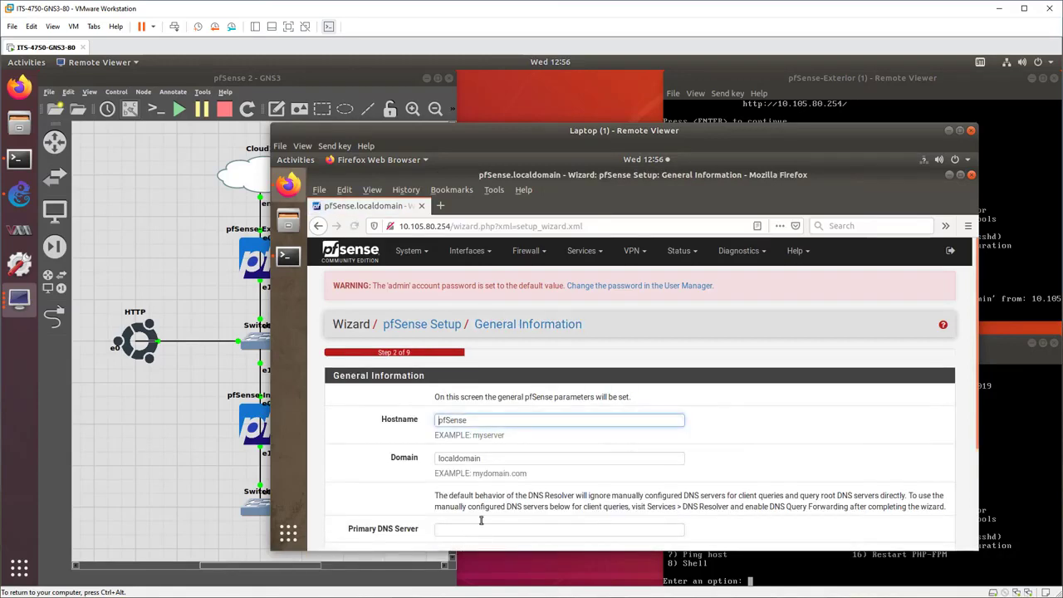
scroll(761, 444, "down", 3)
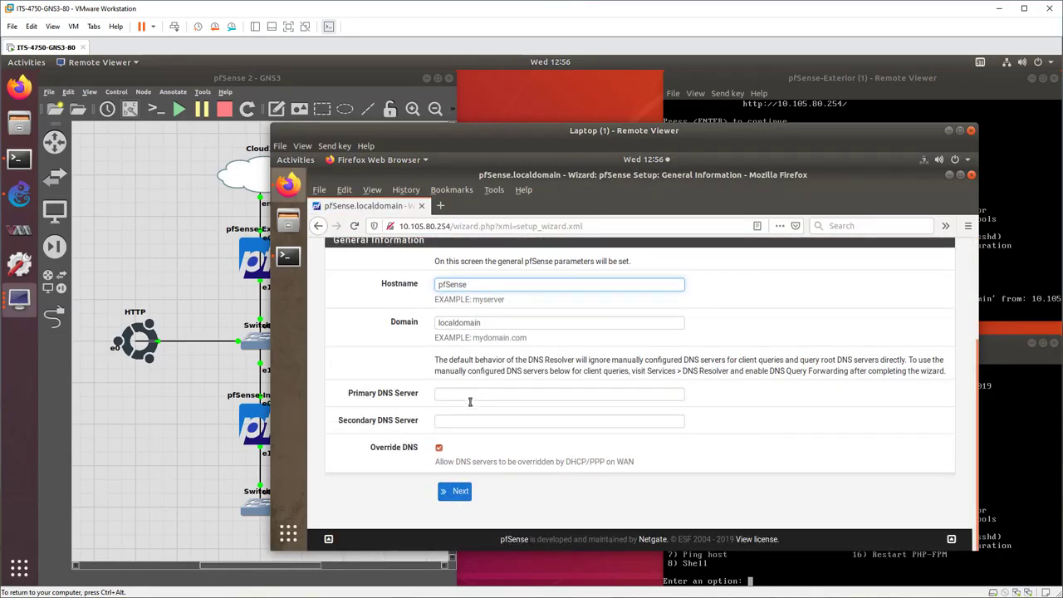
left_click(445, 392)
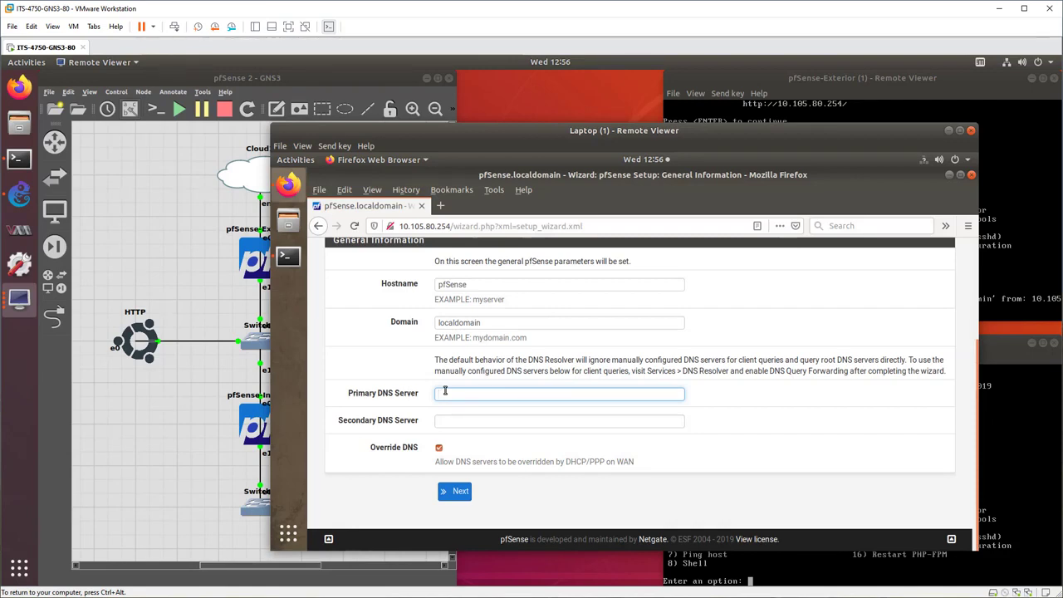
left_click(459, 492)
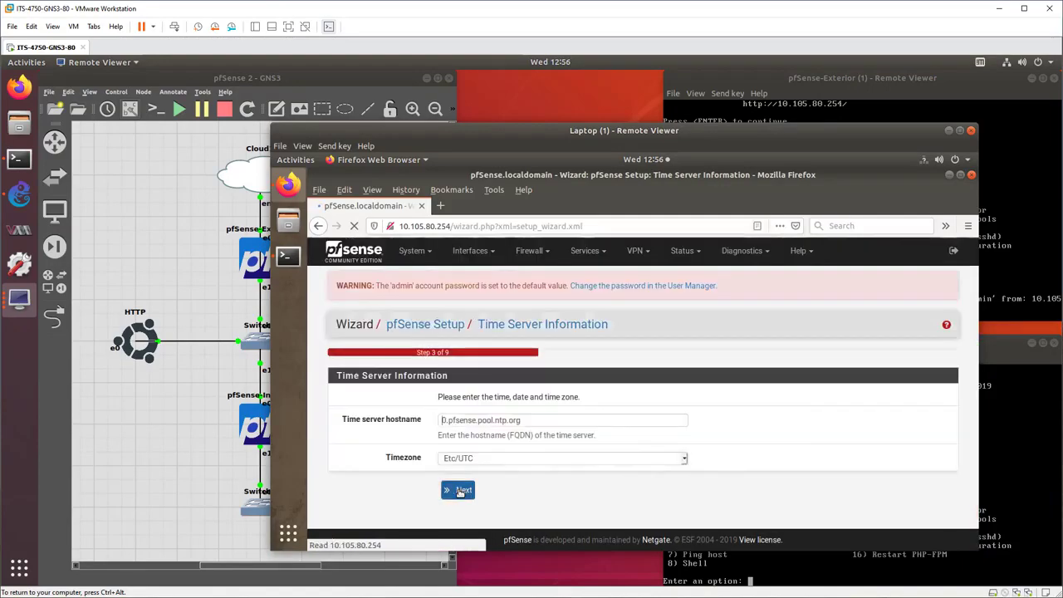
left_click(463, 493)
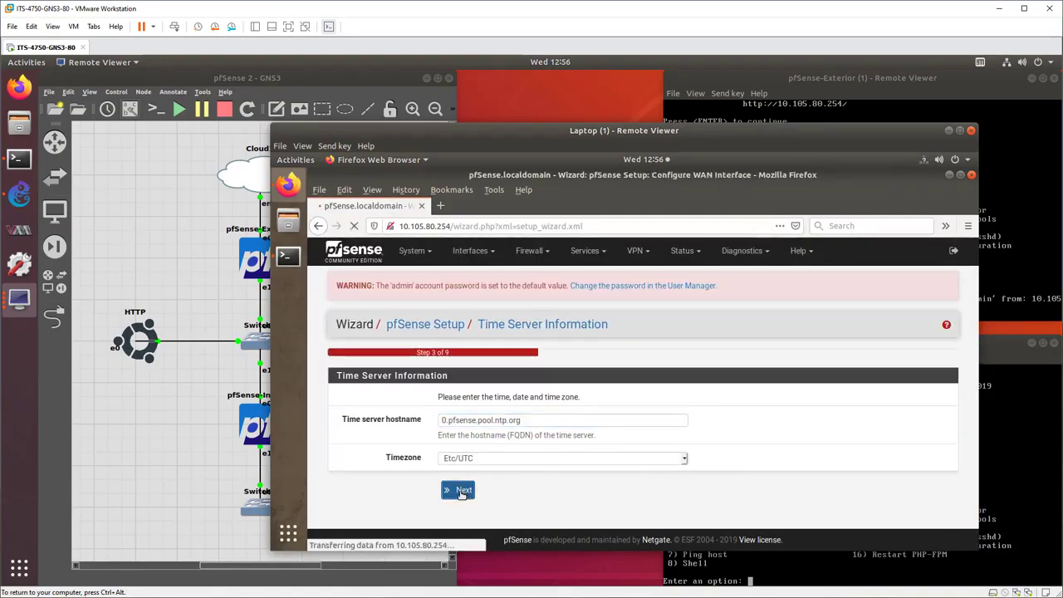
Disable blocking of RFC1918 private networks and bogon networks on the WAN interface, and continue the wizard.
scroll(435, 470, "down", 3)
scroll(396, 452, "down", 5)
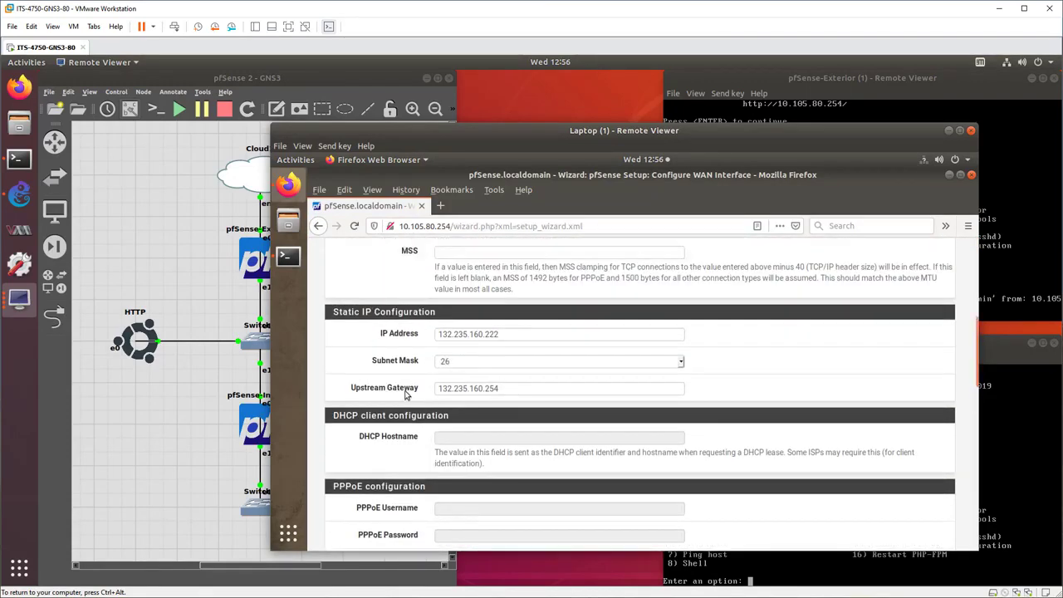
scroll(444, 413, "down", 8)
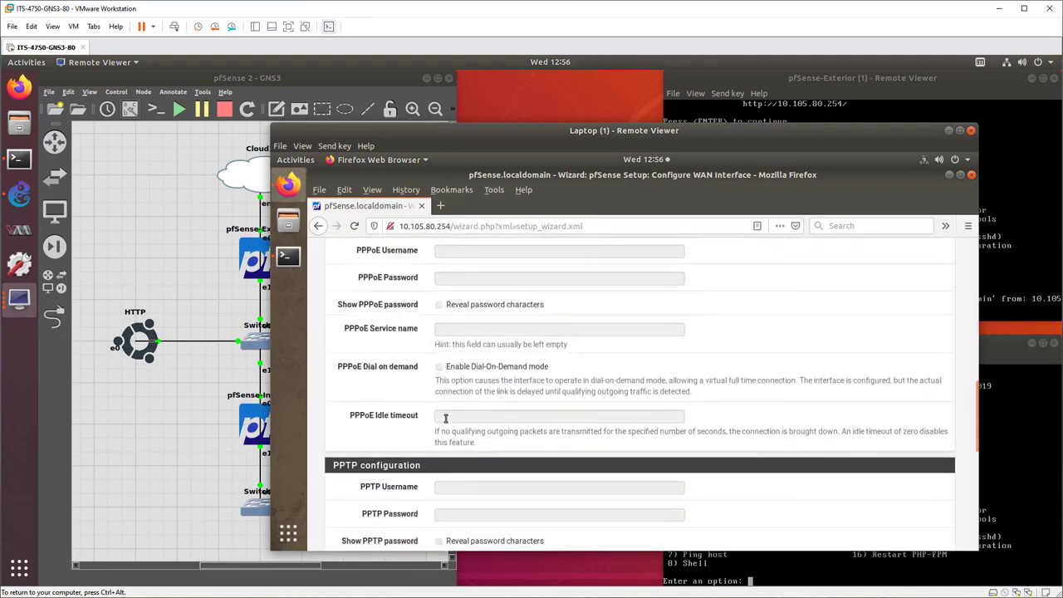
scroll(446, 422, "down", 6)
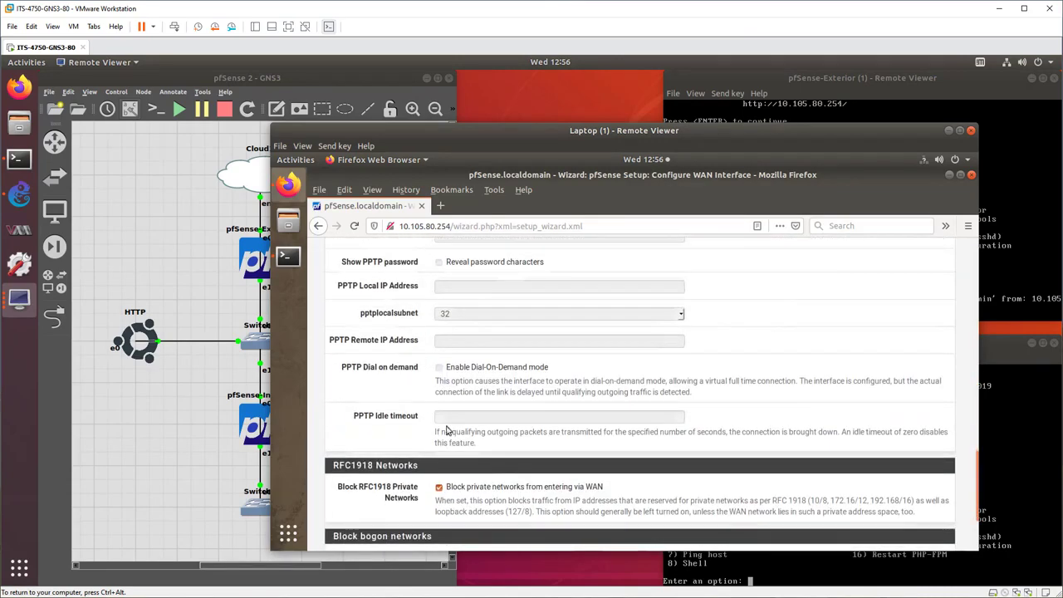
scroll(438, 365, "down", 3)
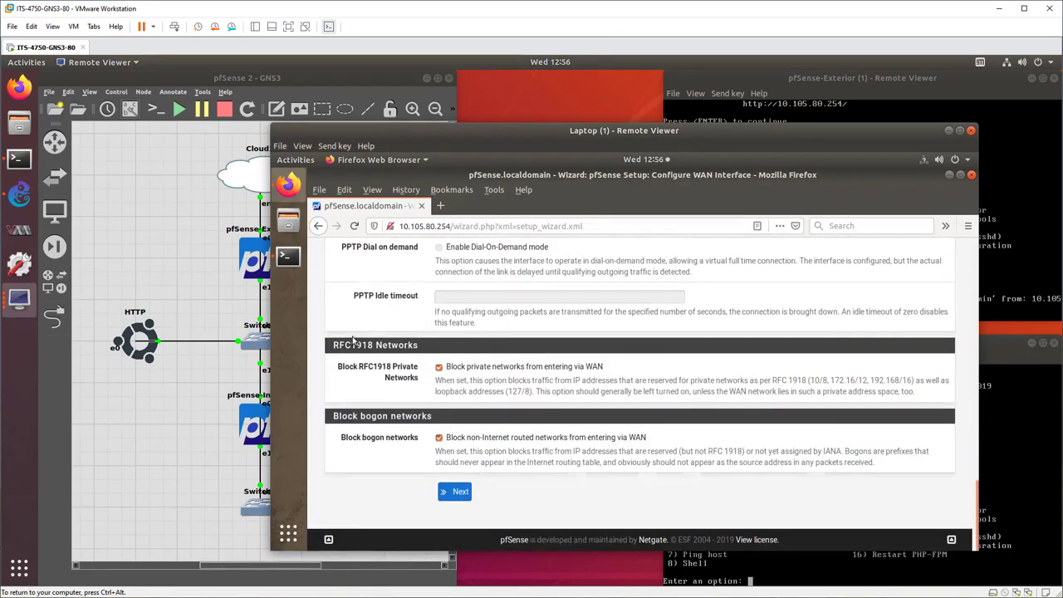
left_click(439, 367)
left_click(439, 438)
left_click(141, 246)
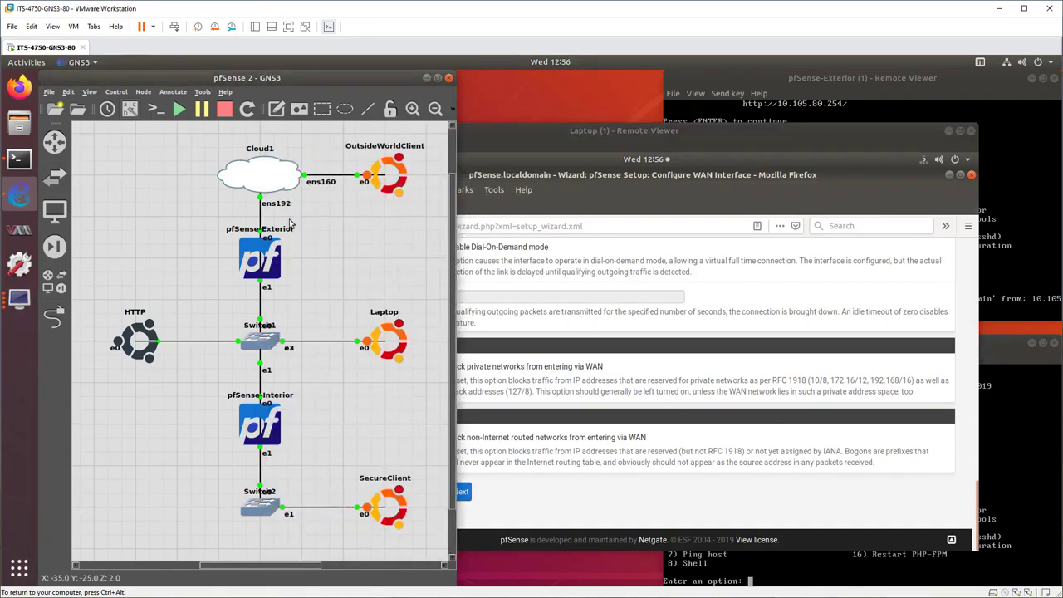
left_click(619, 192)
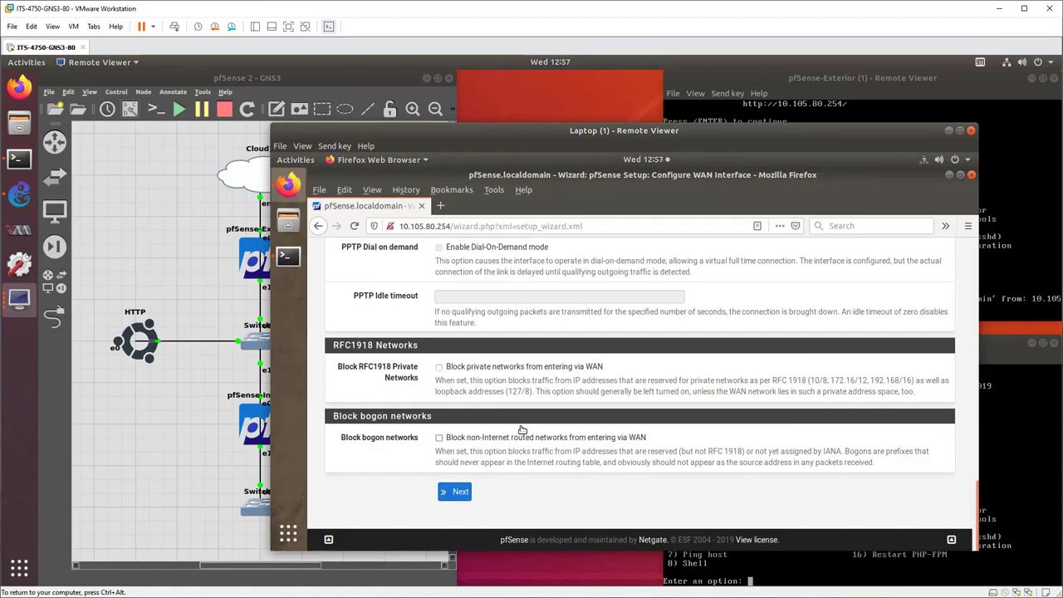
left_click(456, 496)
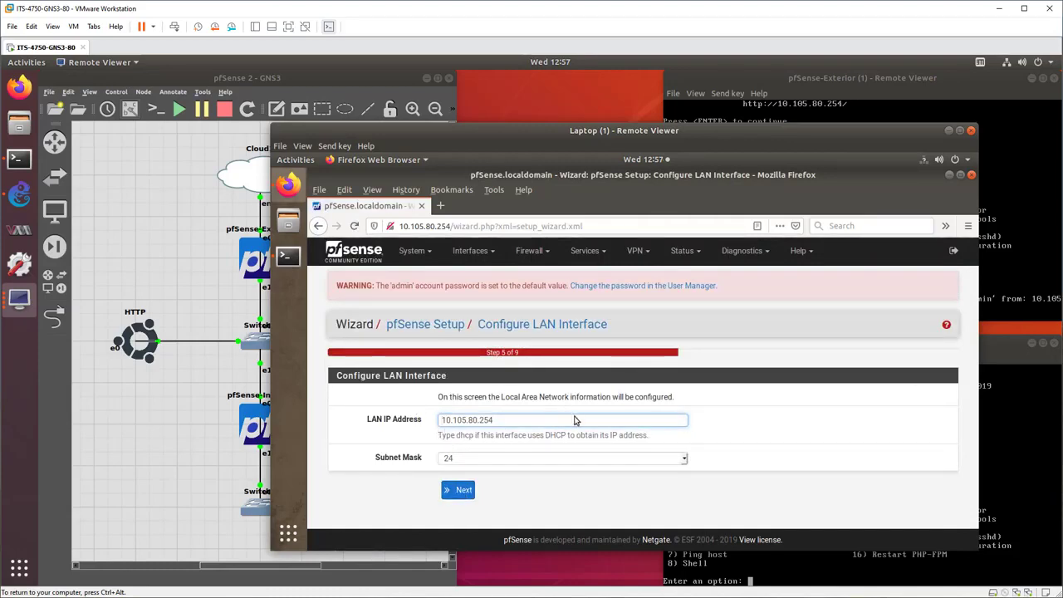
Keep the LAN interface settings, enter and repeat a new admin WebGUI password, and submit it.
left_click(463, 490)
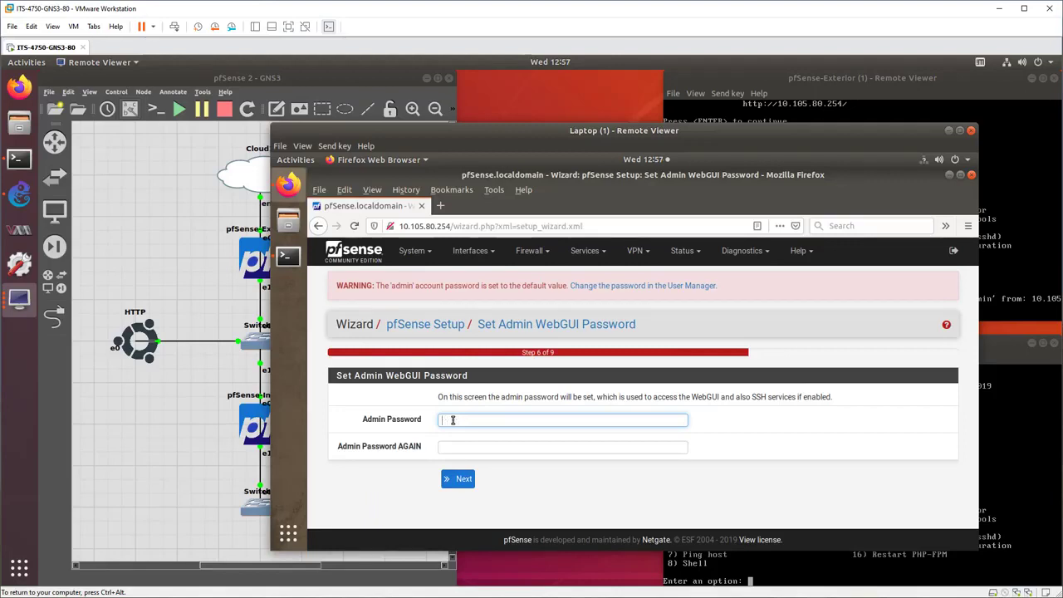
left_click(453, 420)
type("••••")
key("Tab")
type("•••")
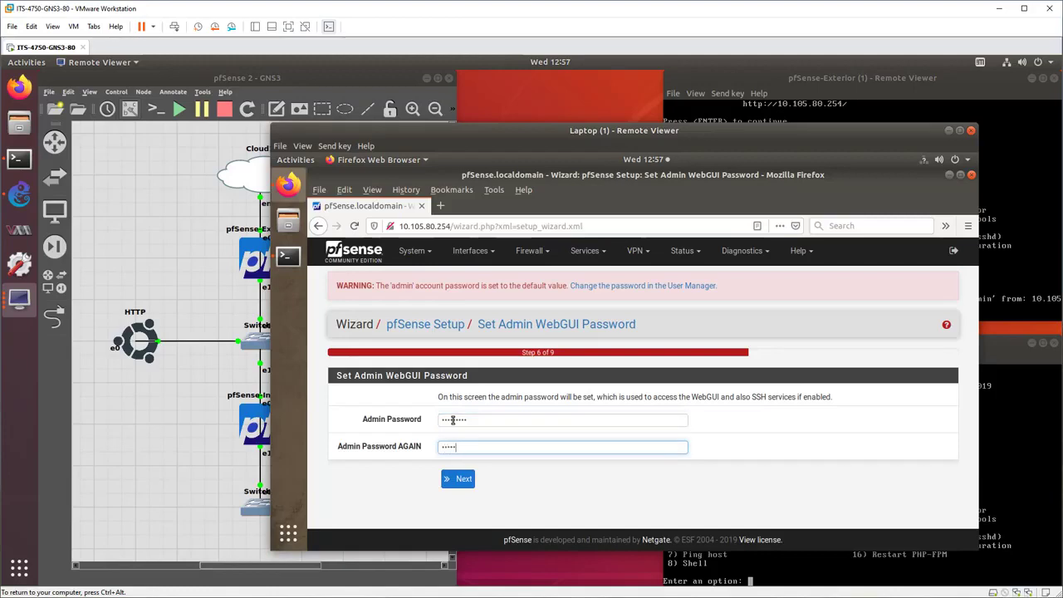
key("Return")
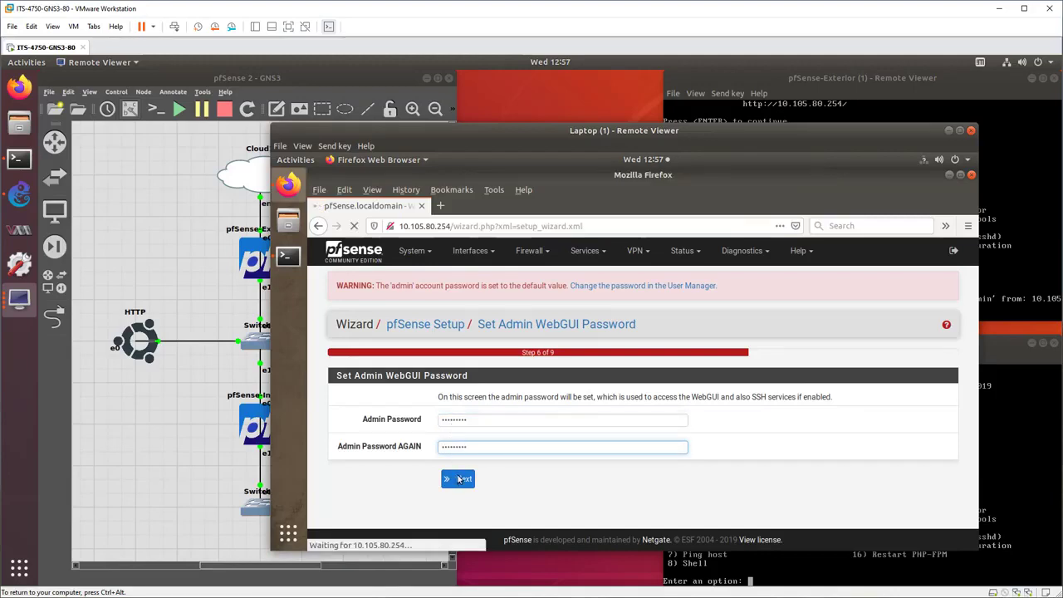
Reload the pfSense configuration with the new settings and finish the setup wizard.
left_click(471, 392)
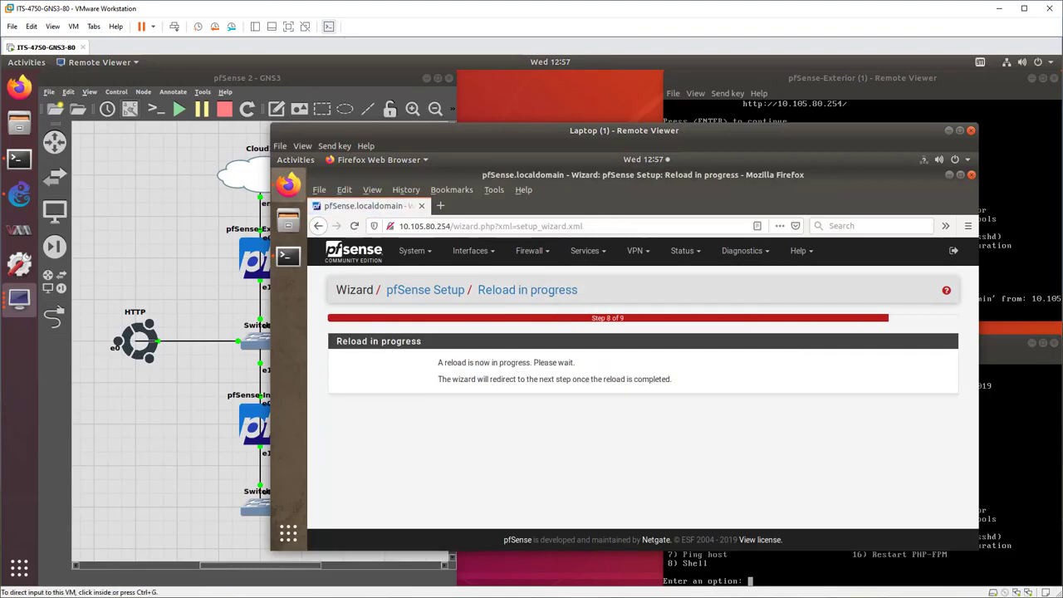
left_click(729, 416)
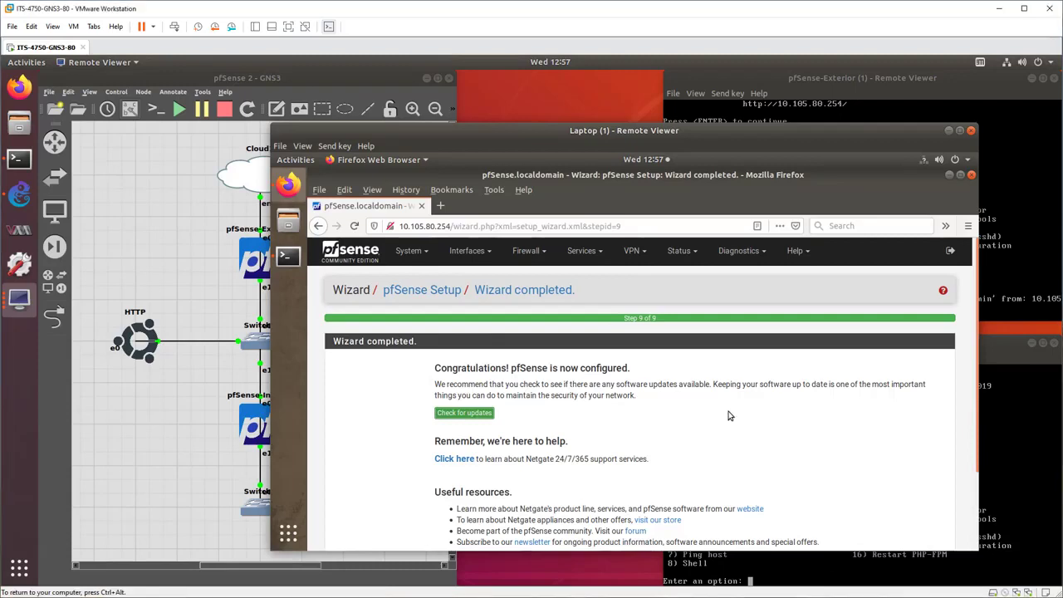
scroll(729, 415, "down", 2)
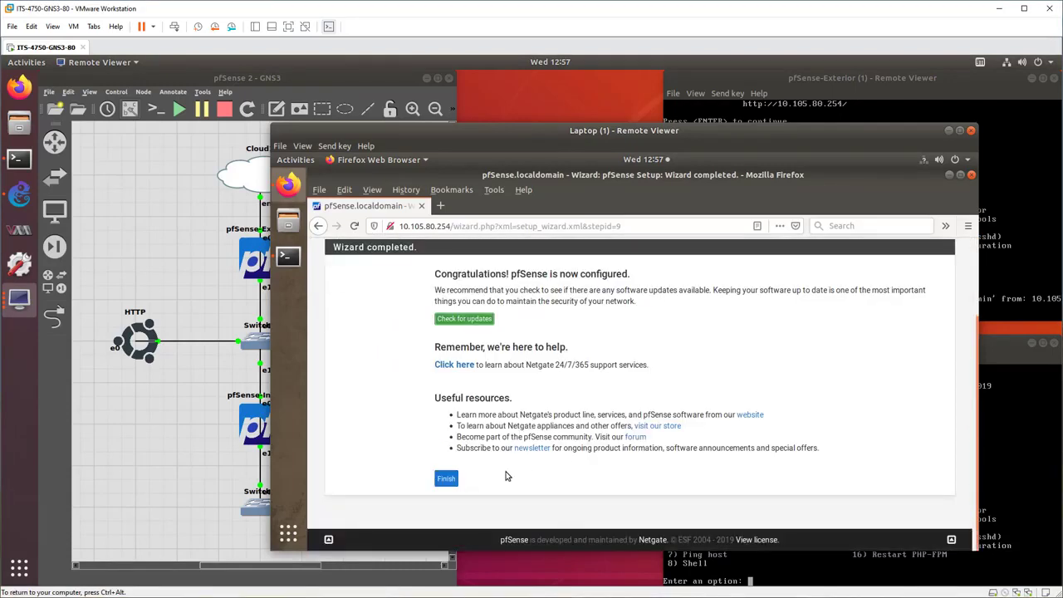
left_click(446, 479)
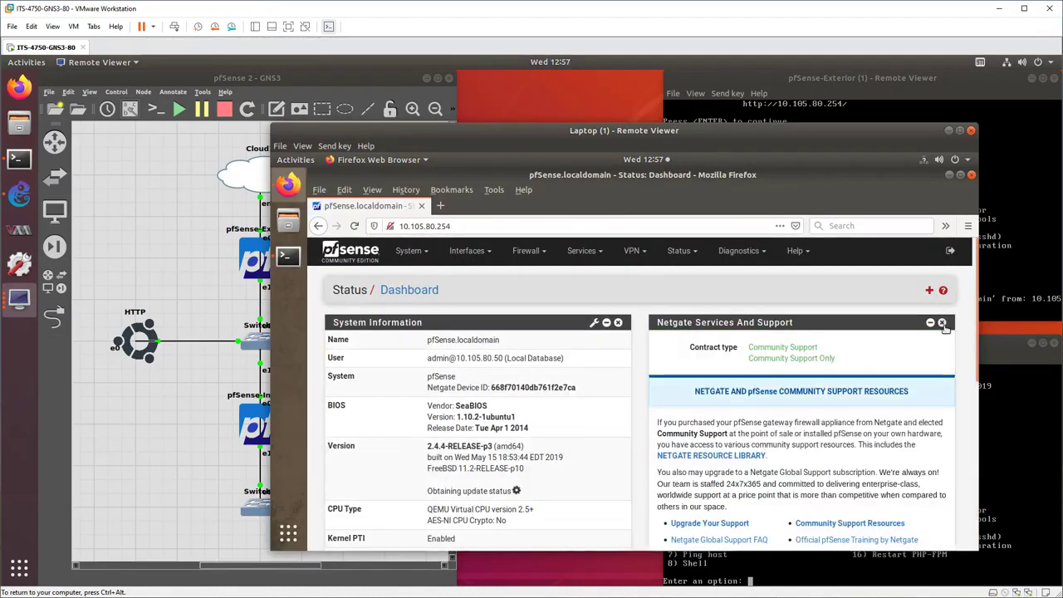
Remove the Netgate Services And Support widget from the dashboard and review the system information.
left_click(942, 324)
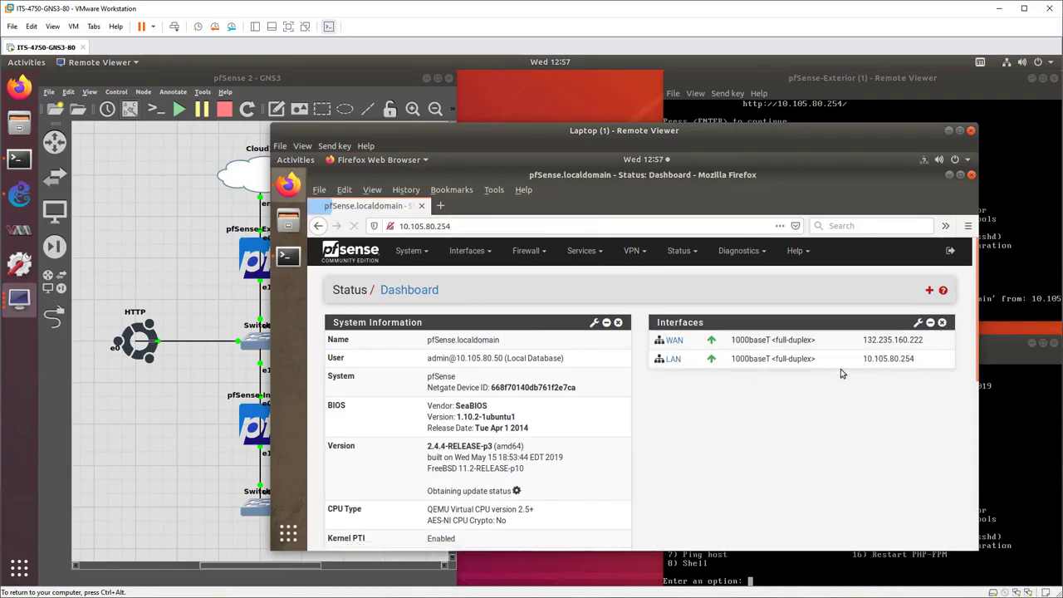
scroll(477, 413, "down", 5)
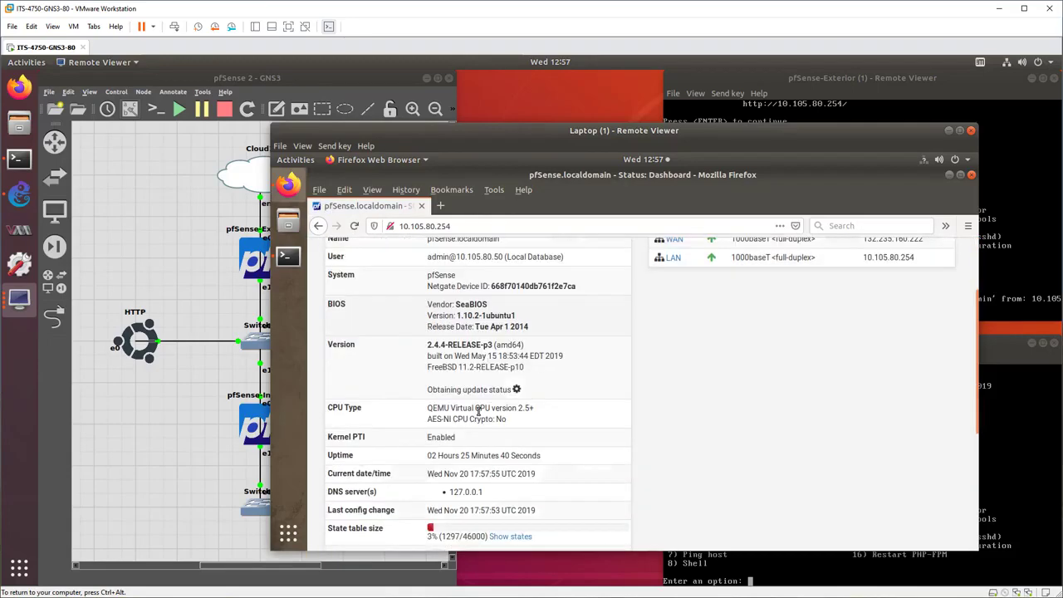
scroll(479, 407, "up", 5)
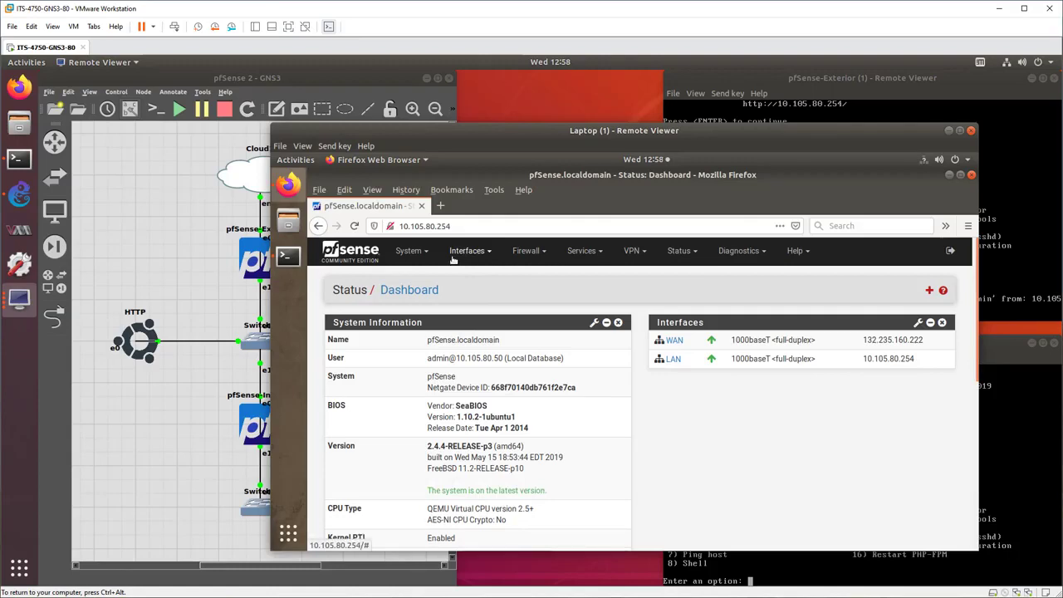
Review the WAN interface's IPv4 and IPv6 configuration types, static IPv4 address, upstream gateway and reserved network options.
left_click(466, 252)
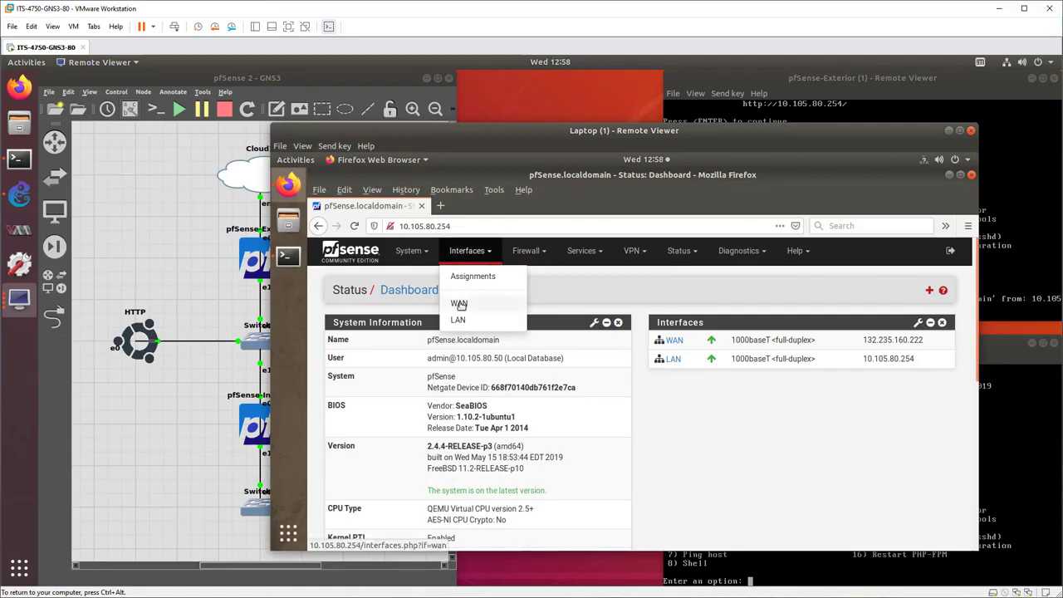
left_click(459, 304)
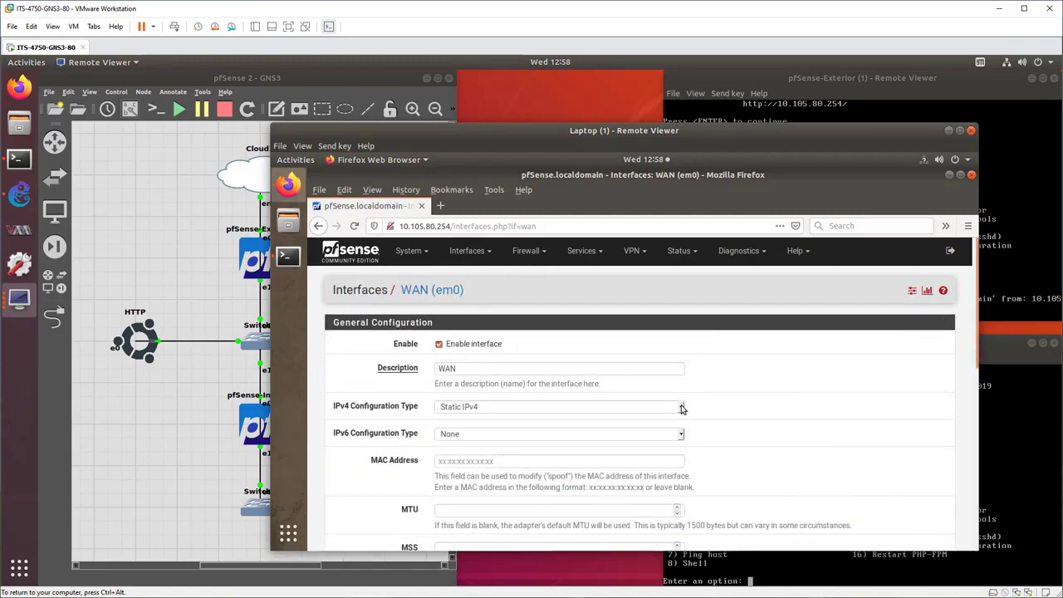
left_click(681, 409)
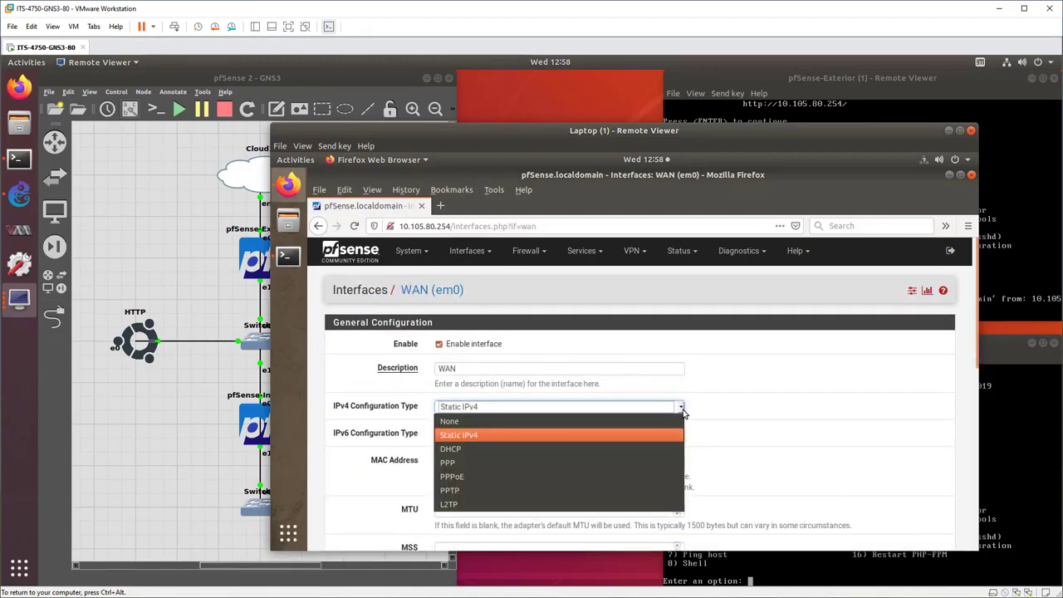
left_click(683, 411)
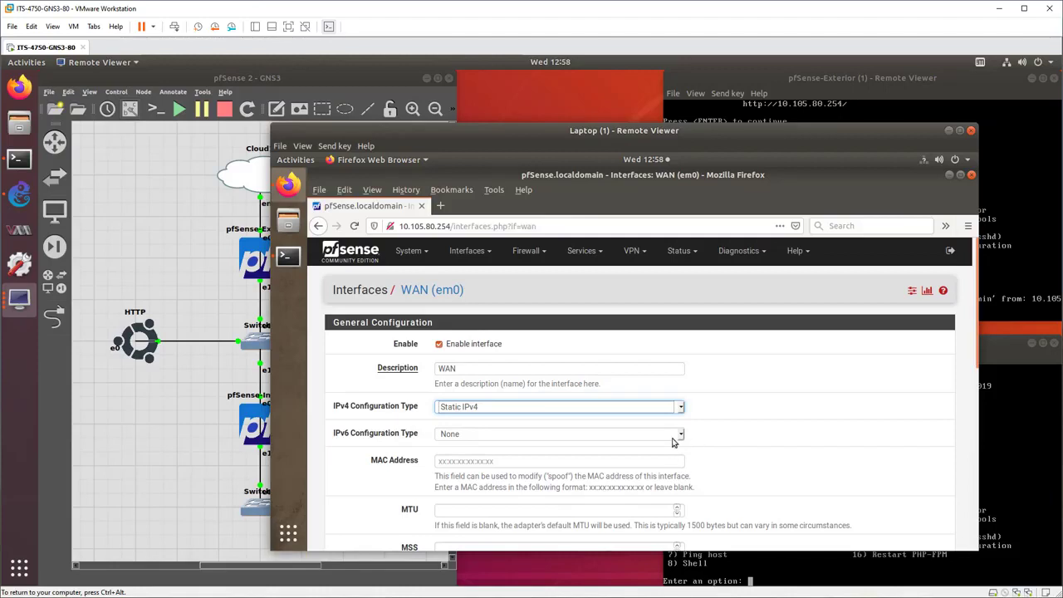
left_click(681, 436)
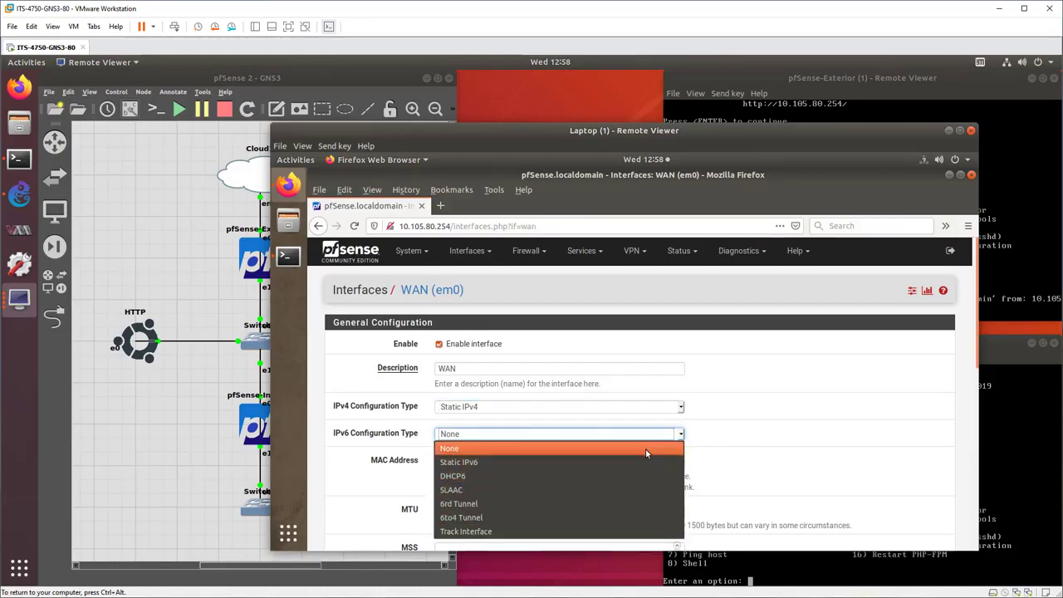
left_click(771, 424)
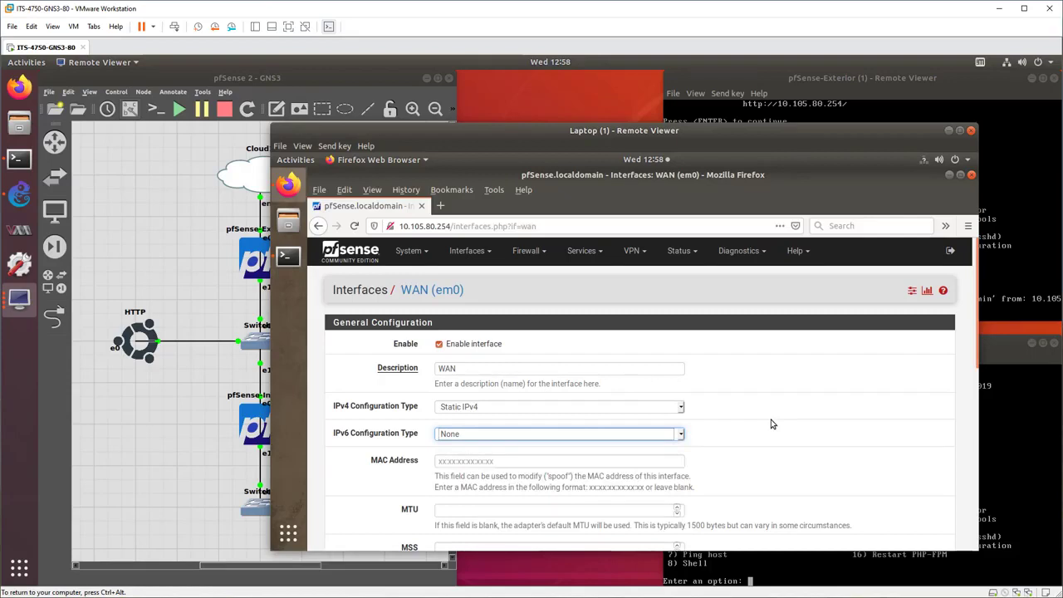
left_click(773, 425)
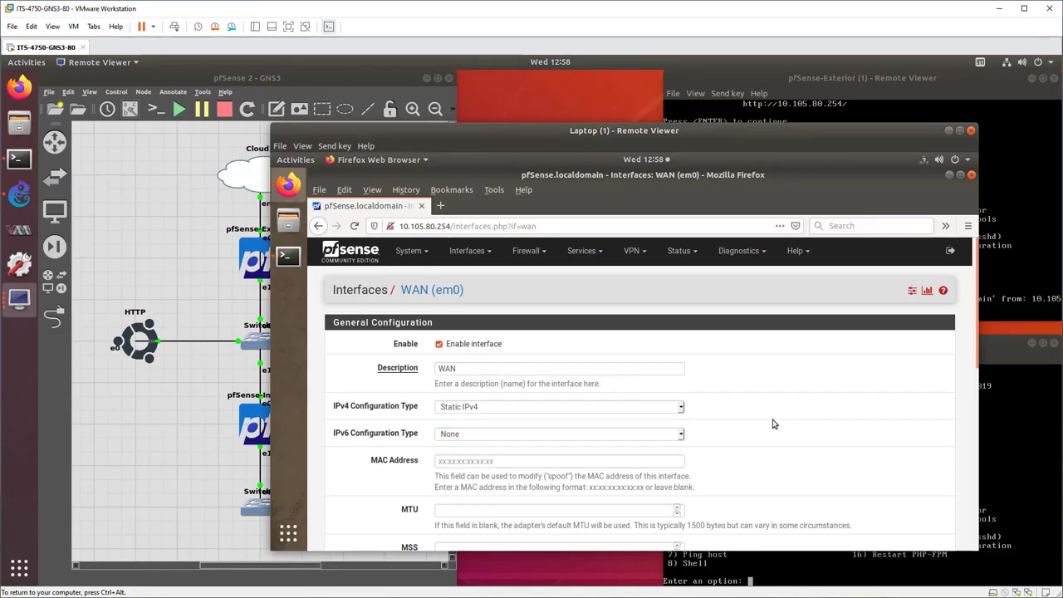
scroll(772, 425, "down", 5)
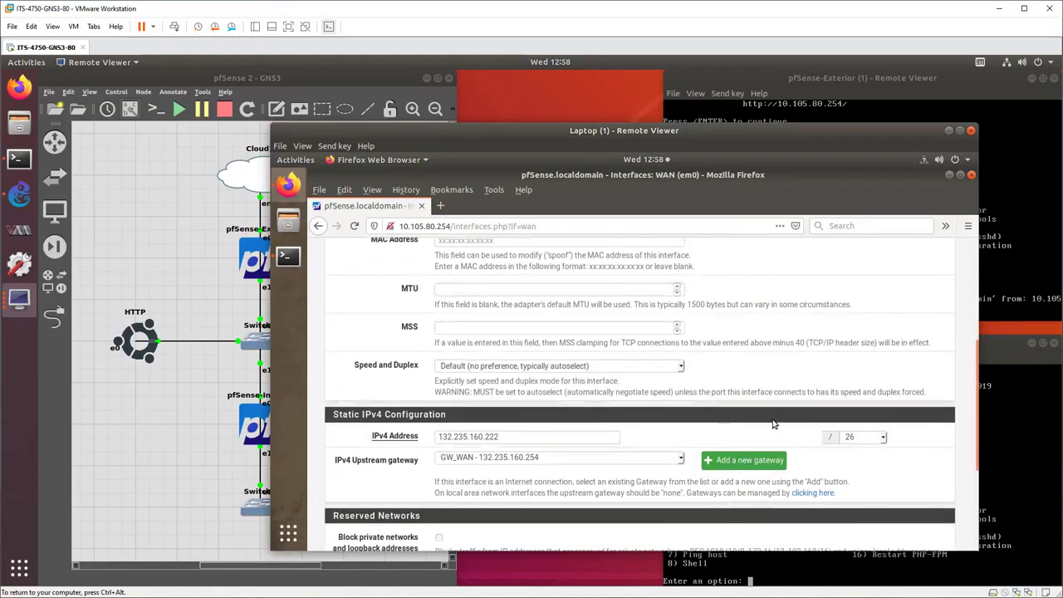
scroll(683, 415, "down", 2)
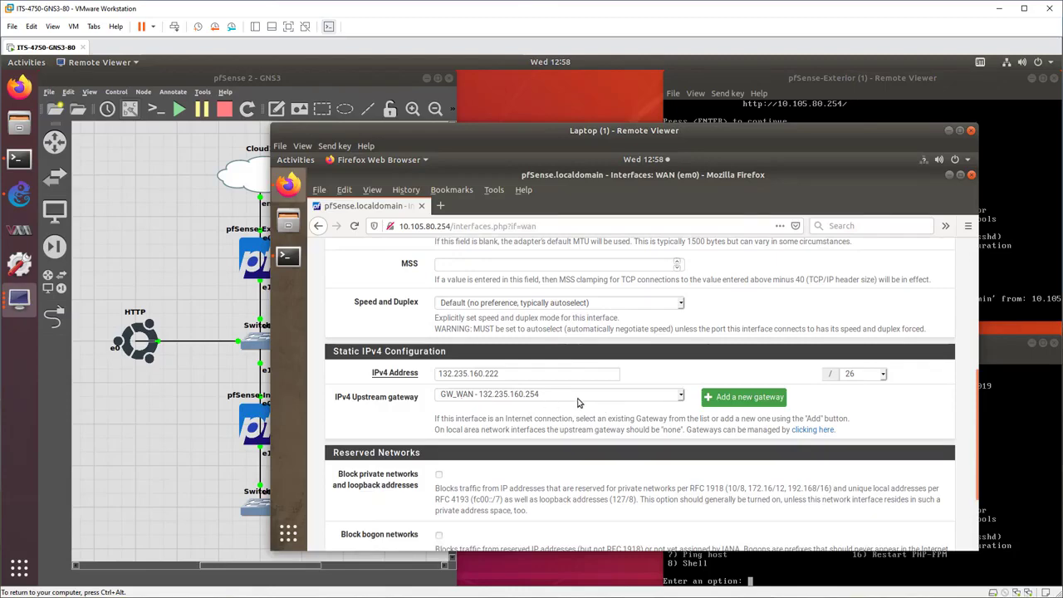
scroll(578, 402, "down", 3)
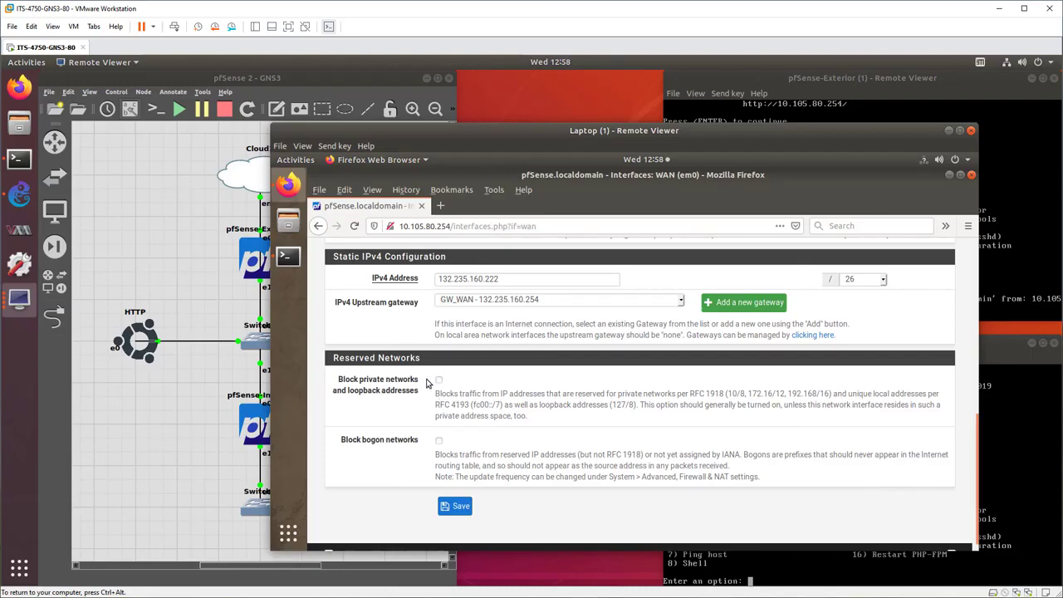
left_click(465, 508)
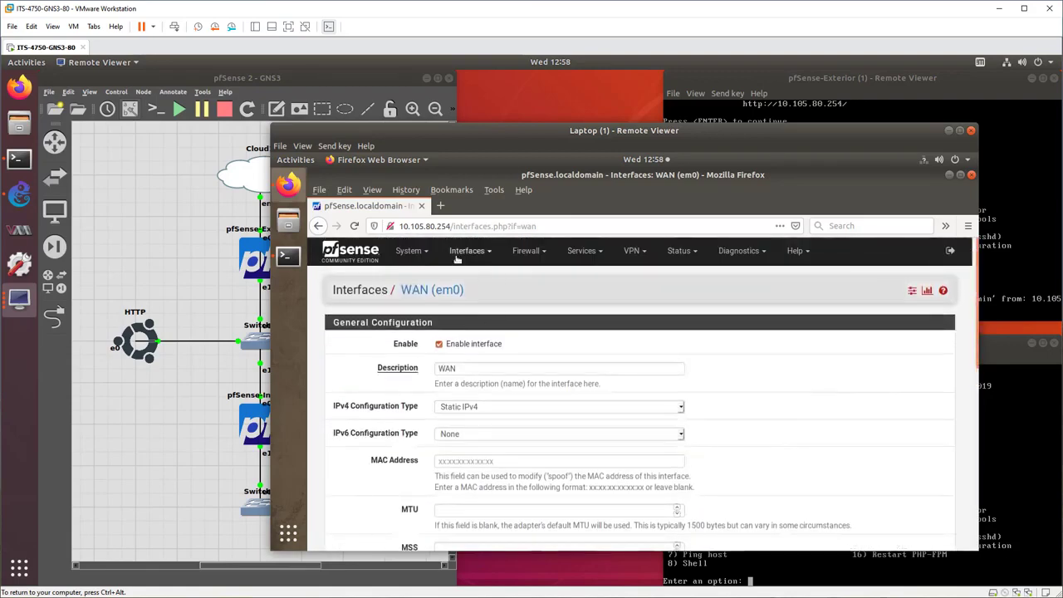
Review the LAN interface's general configuration, static IPv4 address, upstream gateway and reserved network options.
left_click(466, 251)
left_click(465, 319)
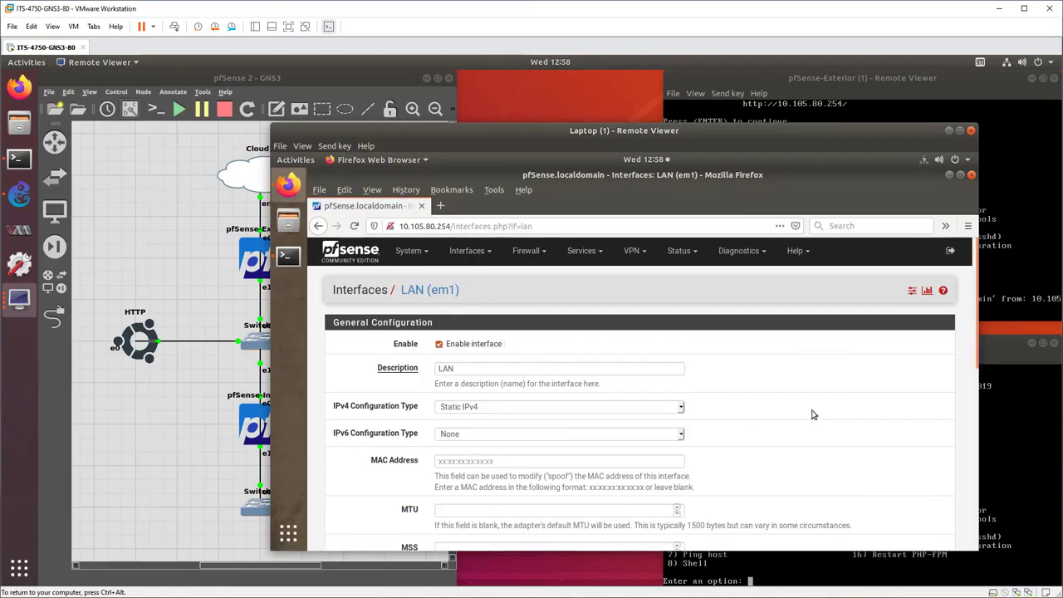
scroll(799, 410, "down", 8)
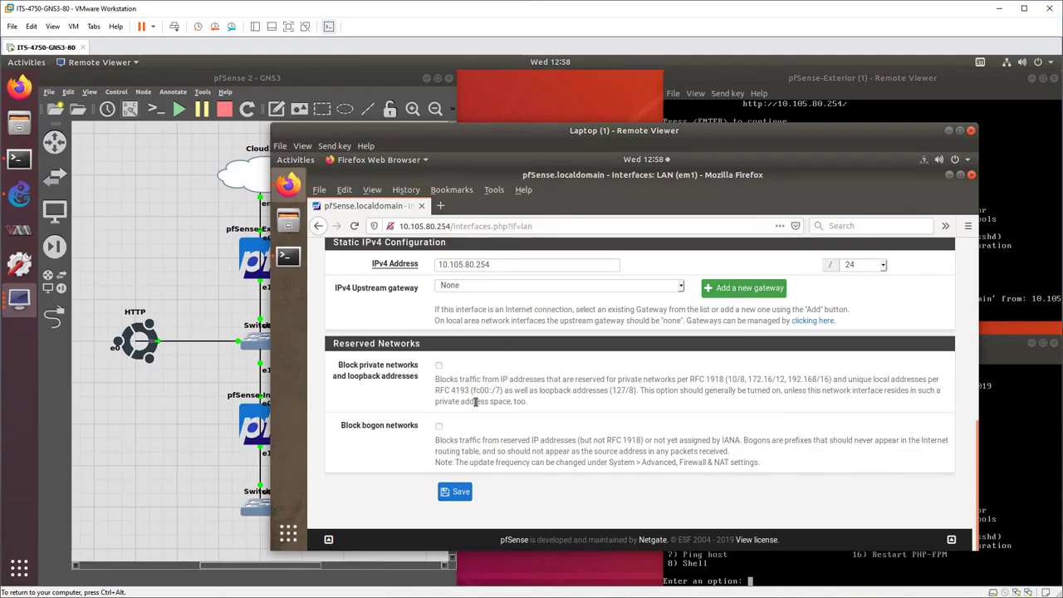
scroll(476, 401, "up", 5)
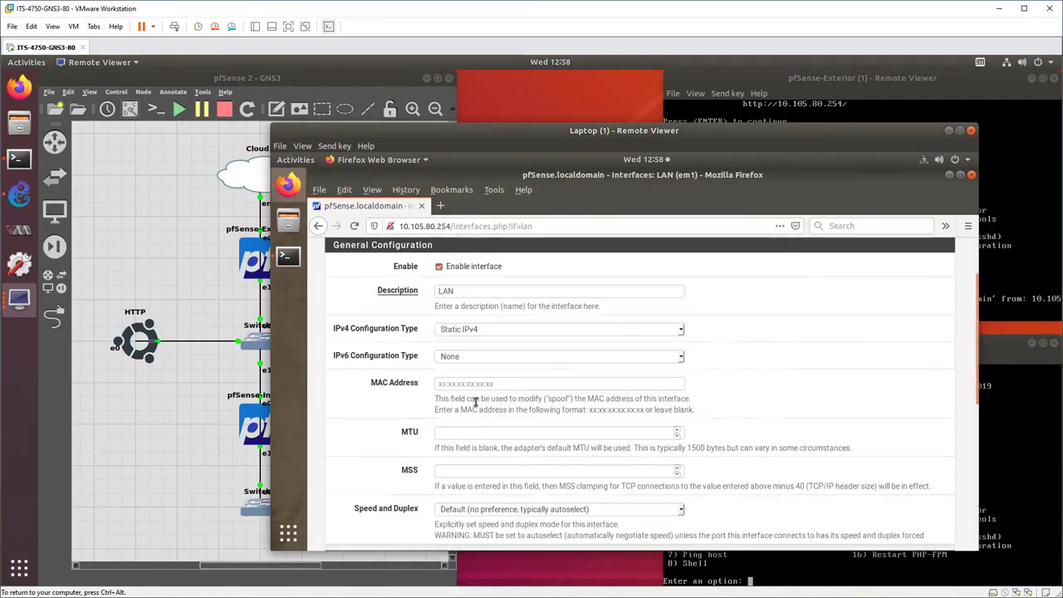
scroll(476, 401, "up", 2)
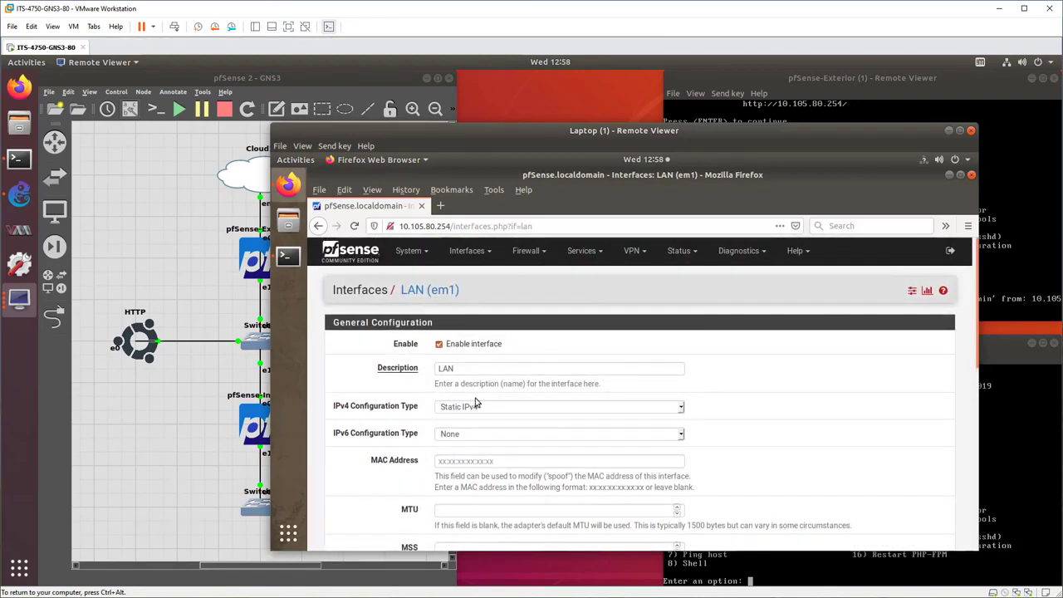
scroll(640, 399, "down", 1)
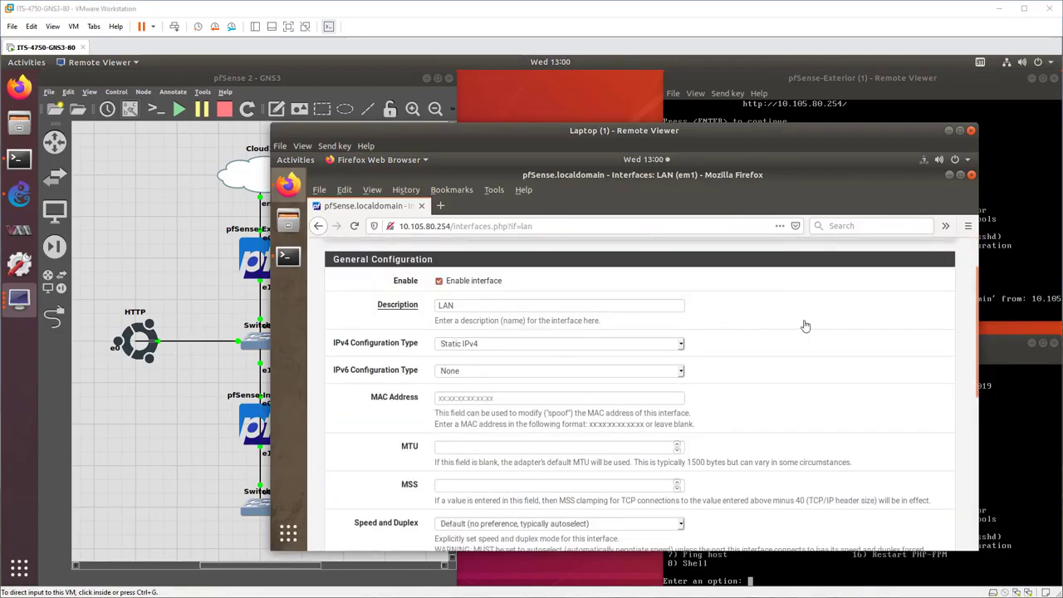
scroll(790, 314, "up", 1)
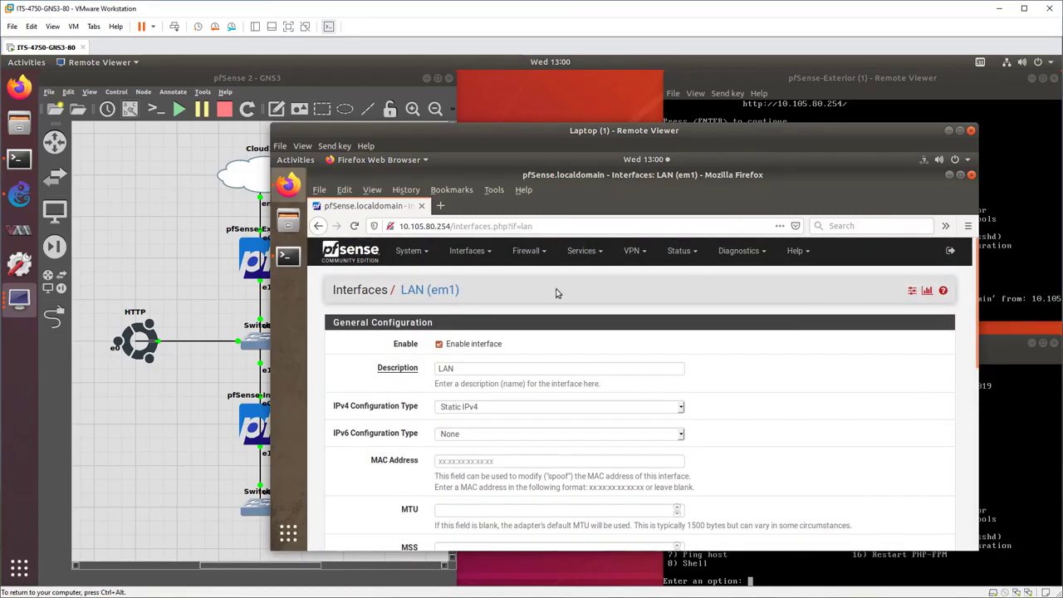
Review the routing gateways, and open a new static route entry to examine its available gateways.
left_click(409, 253)
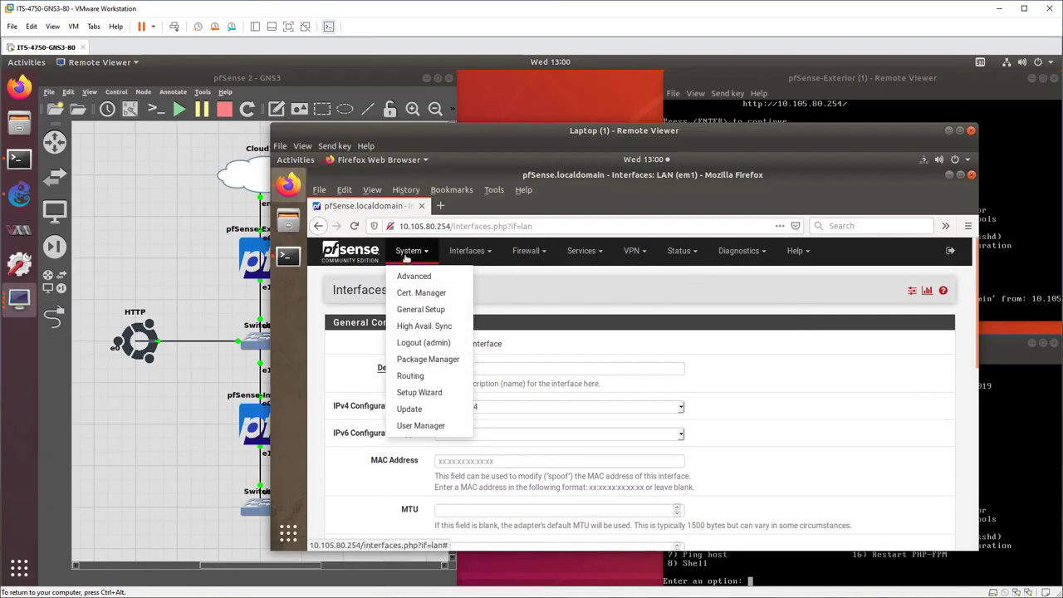
left_click(407, 377)
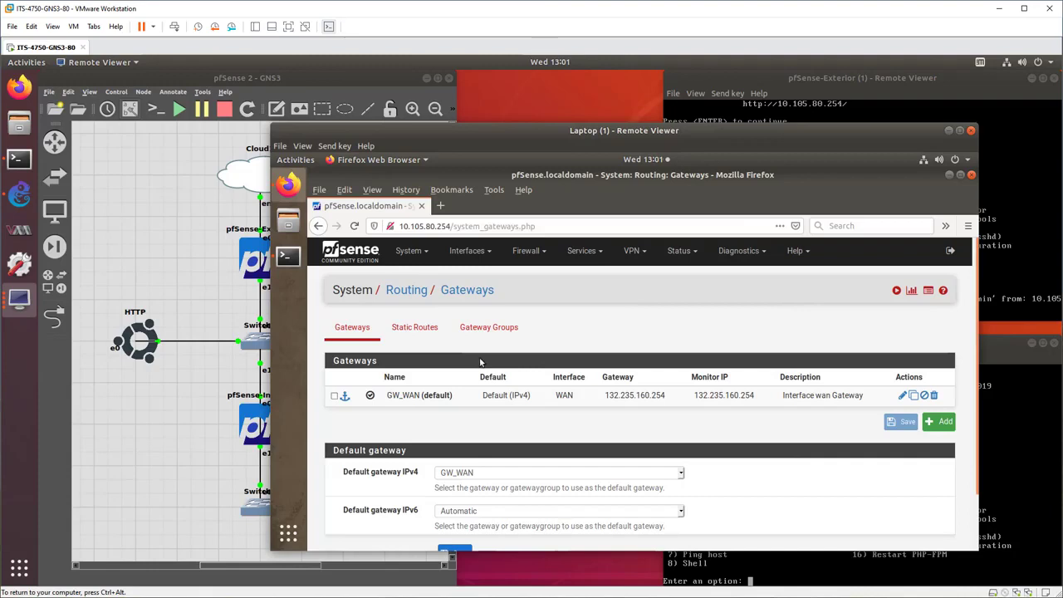
left_click(418, 333)
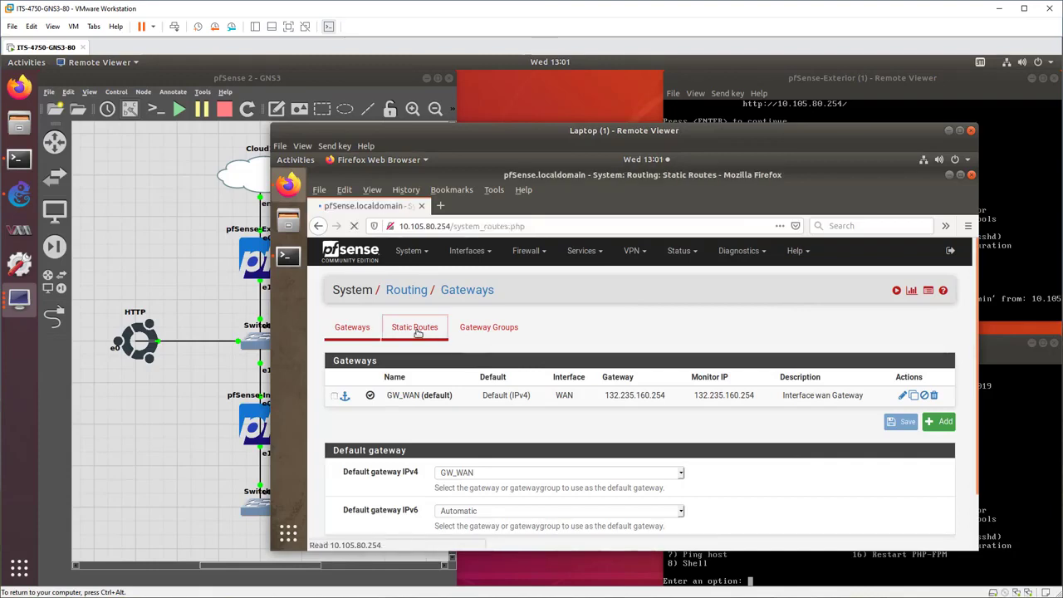
left_click(942, 401)
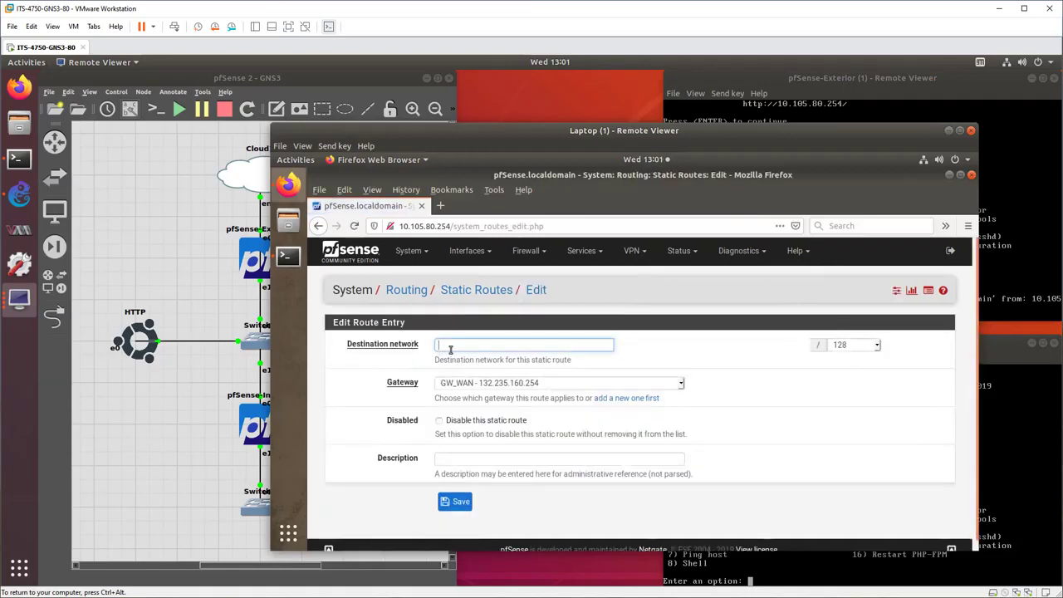
left_click(496, 385)
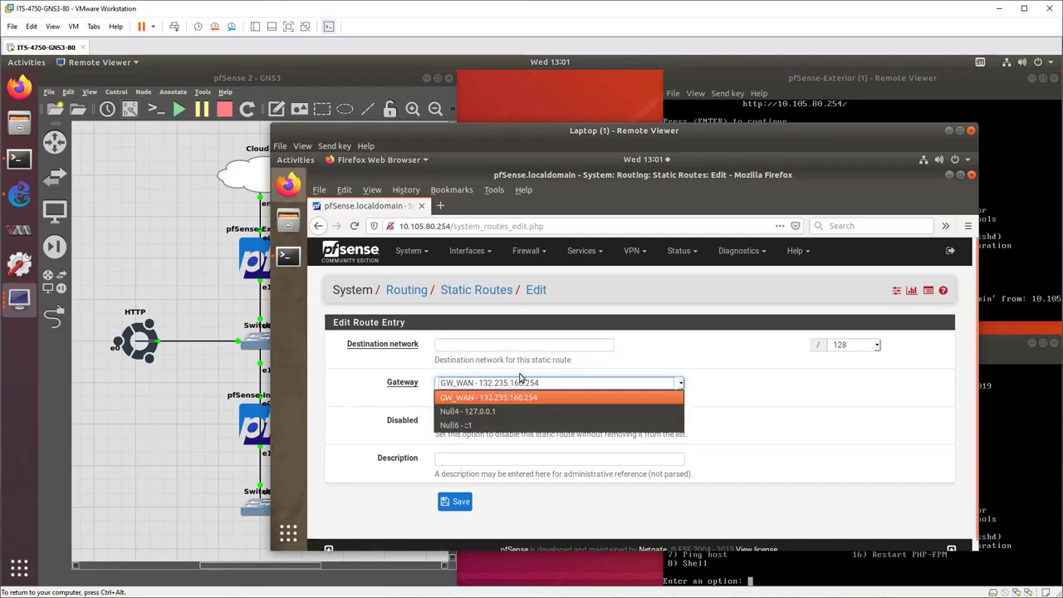
left_click(669, 363)
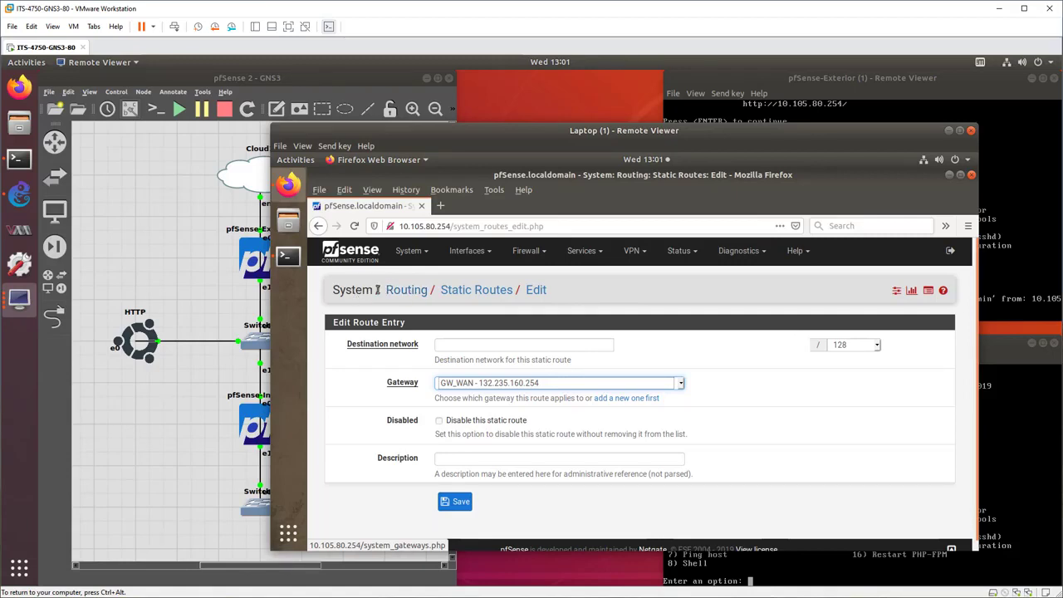
Revisit the routing gateways and the static routes list, and open a blank static route entry again.
left_click(410, 250)
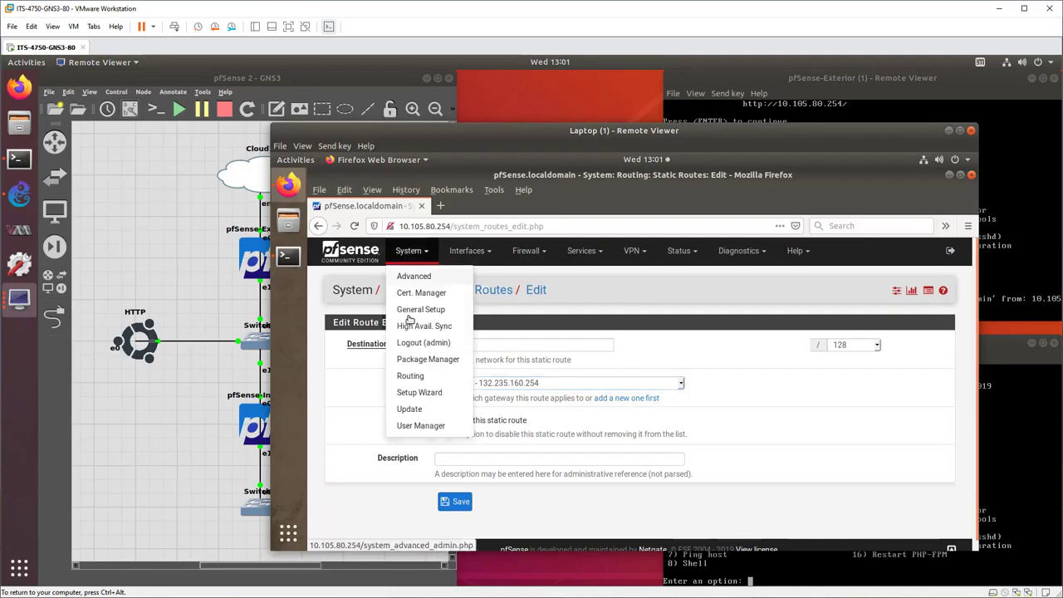
left_click(410, 378)
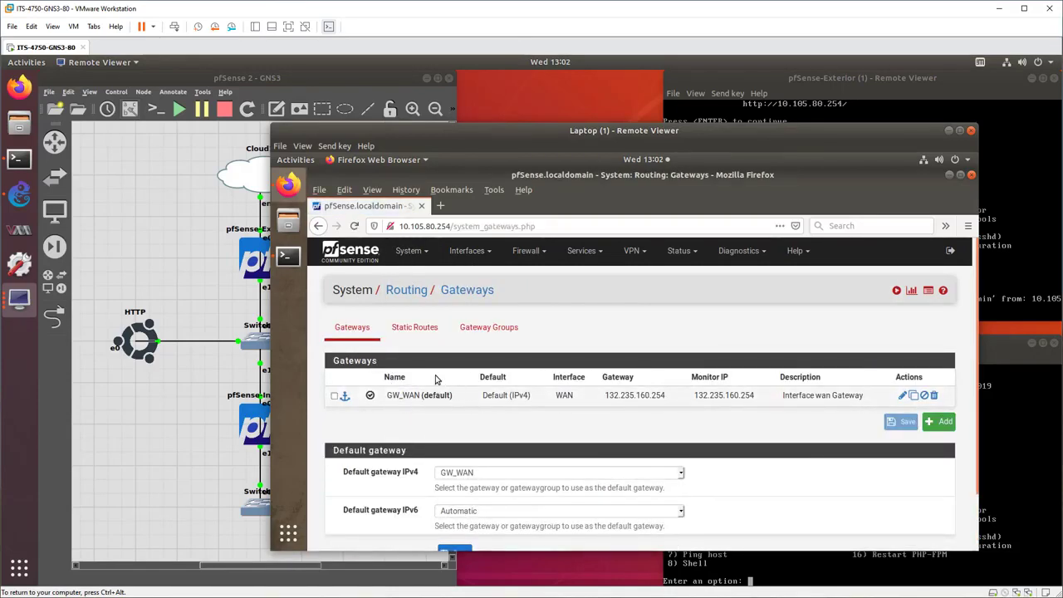
left_click(414, 331)
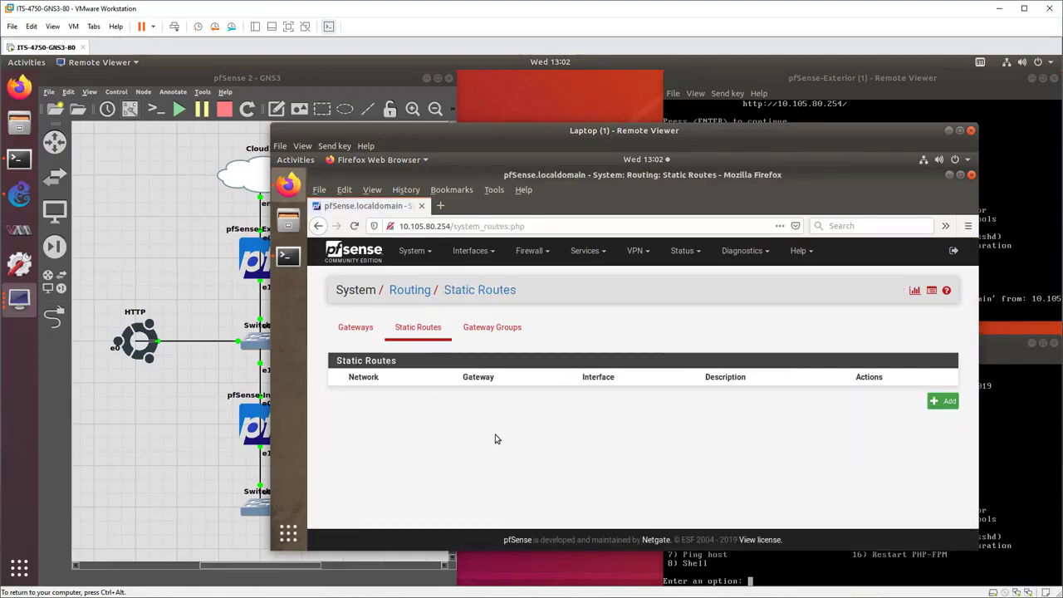
left_click(943, 401)
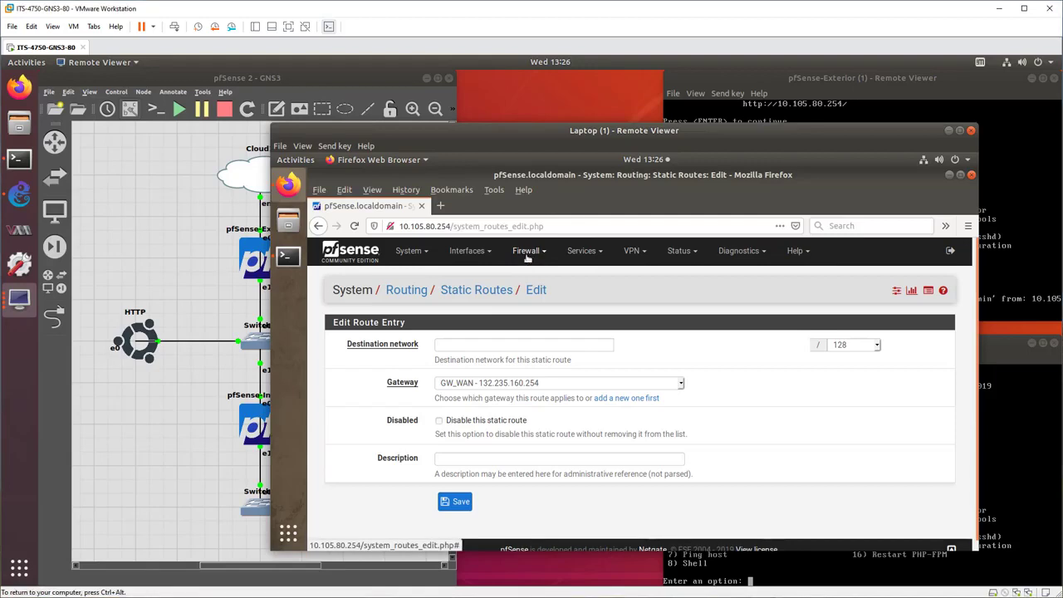
Open the firewall's outbound NAT settings and review the mode options and the automatic rules' source networks.
left_click(527, 254)
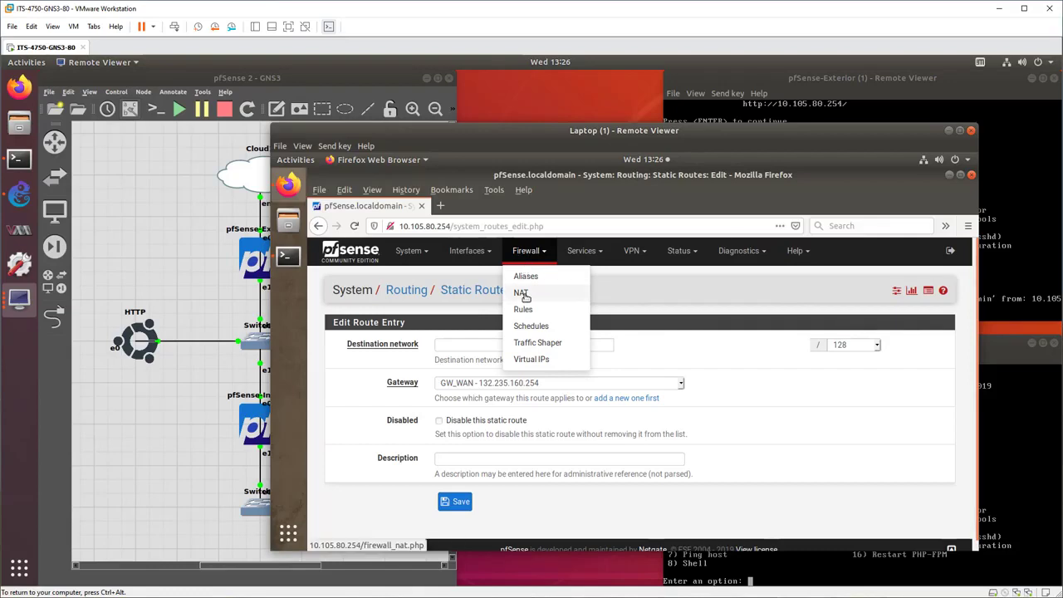
left_click(522, 293)
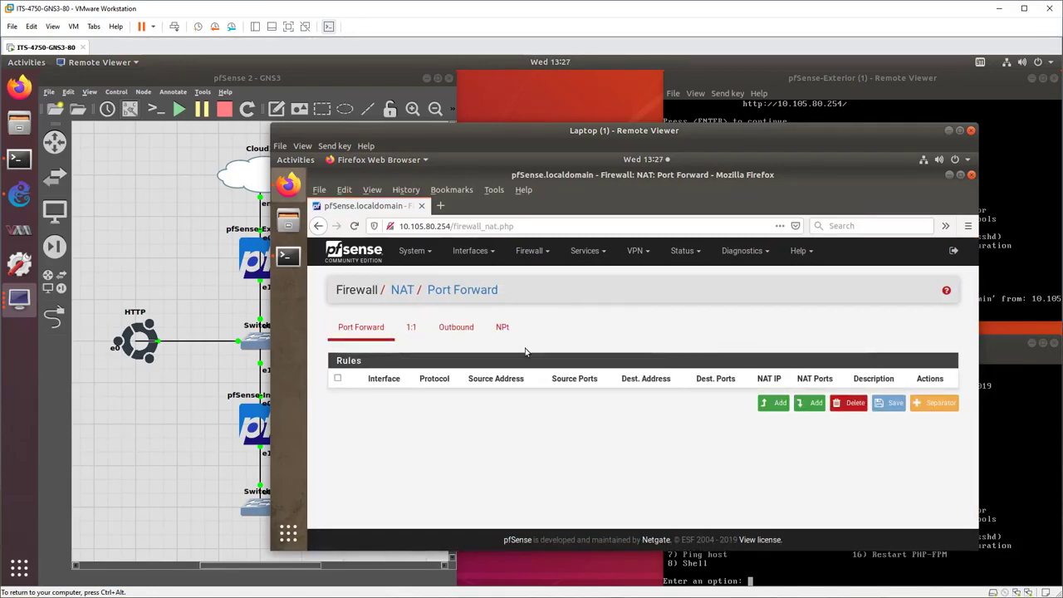
left_click(458, 330)
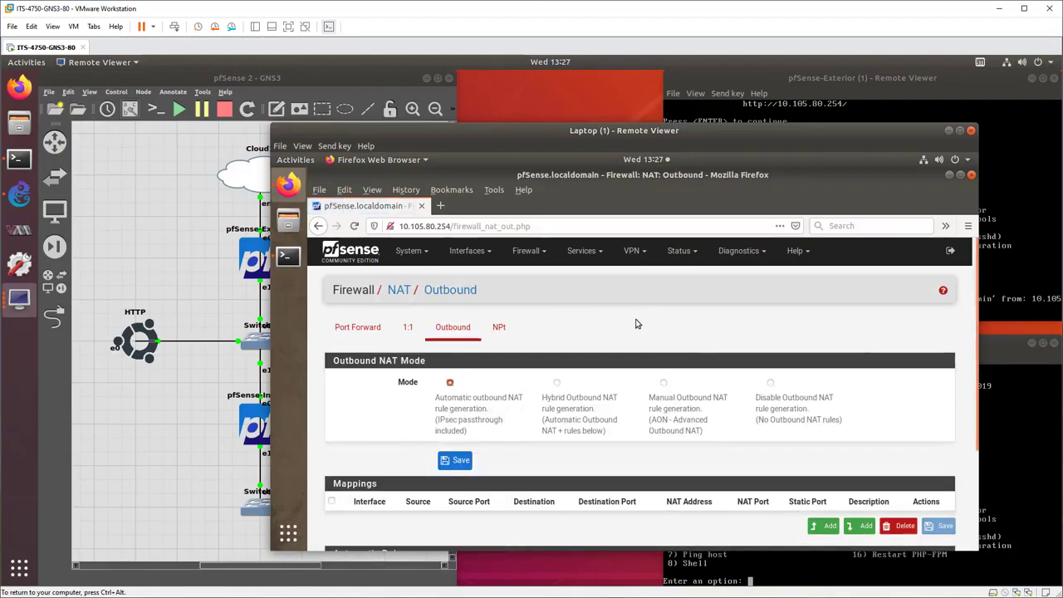
scroll(636, 324, "down", 3)
scroll(636, 324, "up", 1)
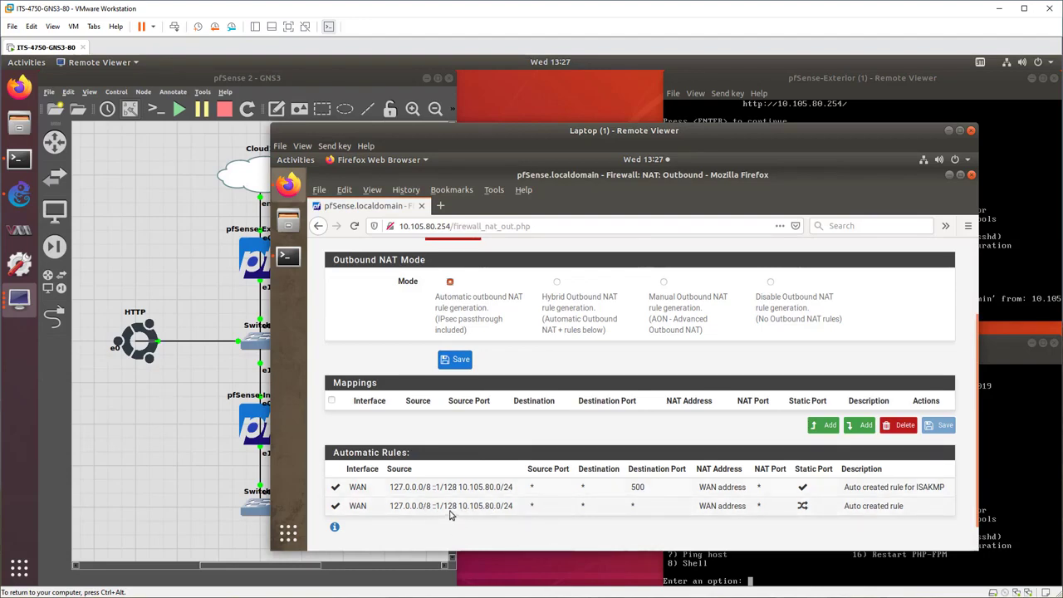
left_click_drag(461, 505, 513, 508)
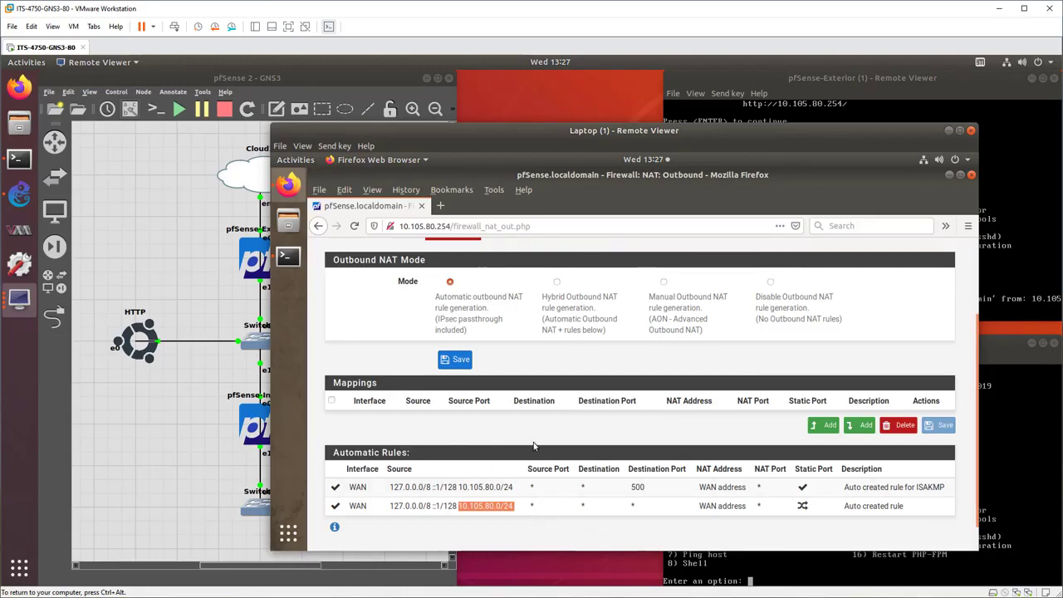
Draft an outbound NAT mapping with source network 10.105.80.0/24, examine its translation options, and return to the outbound NAT overview without saving.
left_click(823, 427)
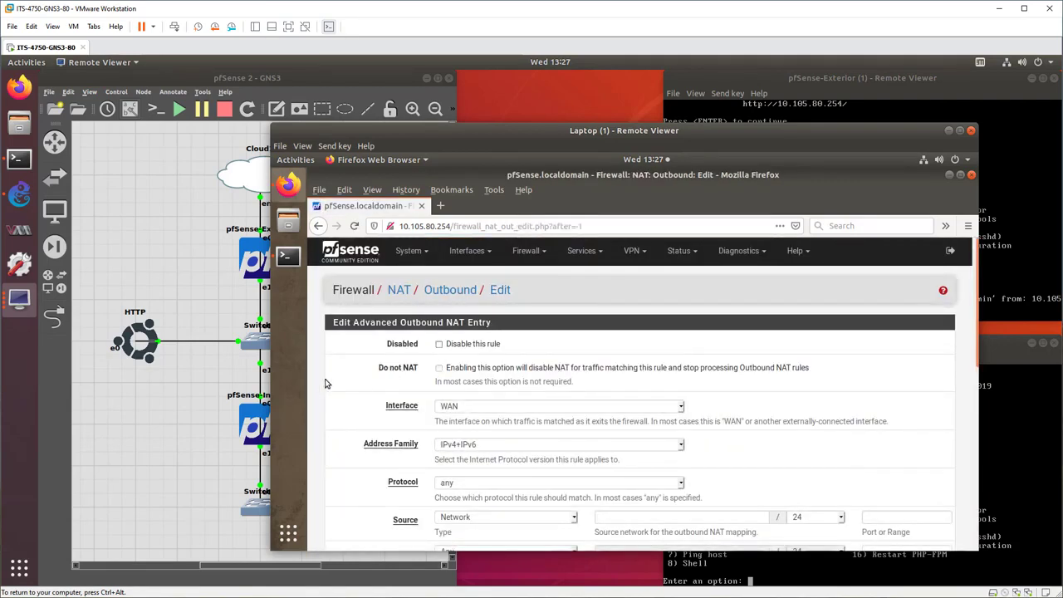
scroll(490, 342, "down", 2)
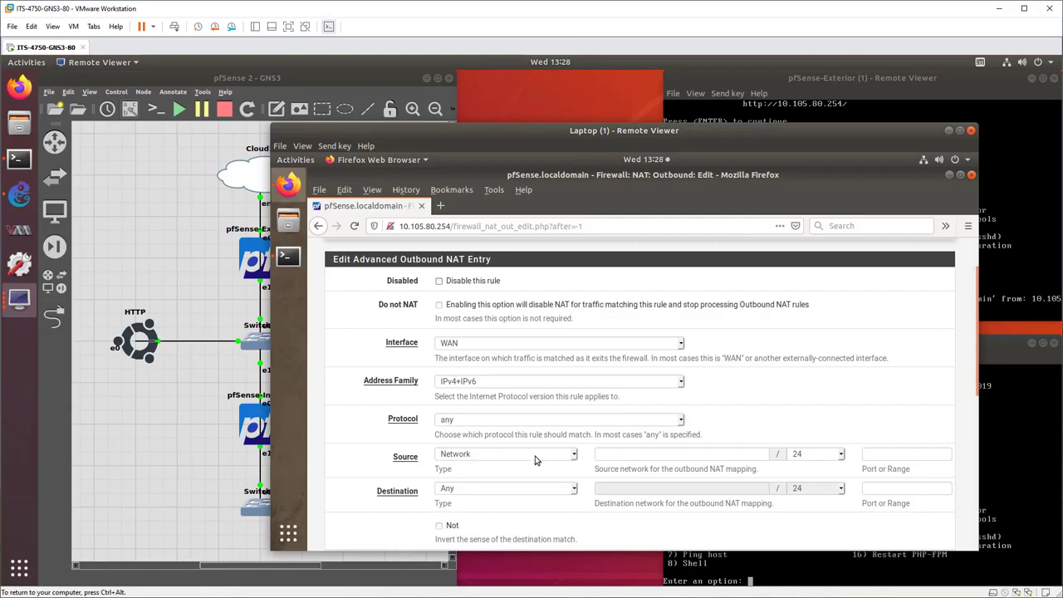
left_click(625, 455)
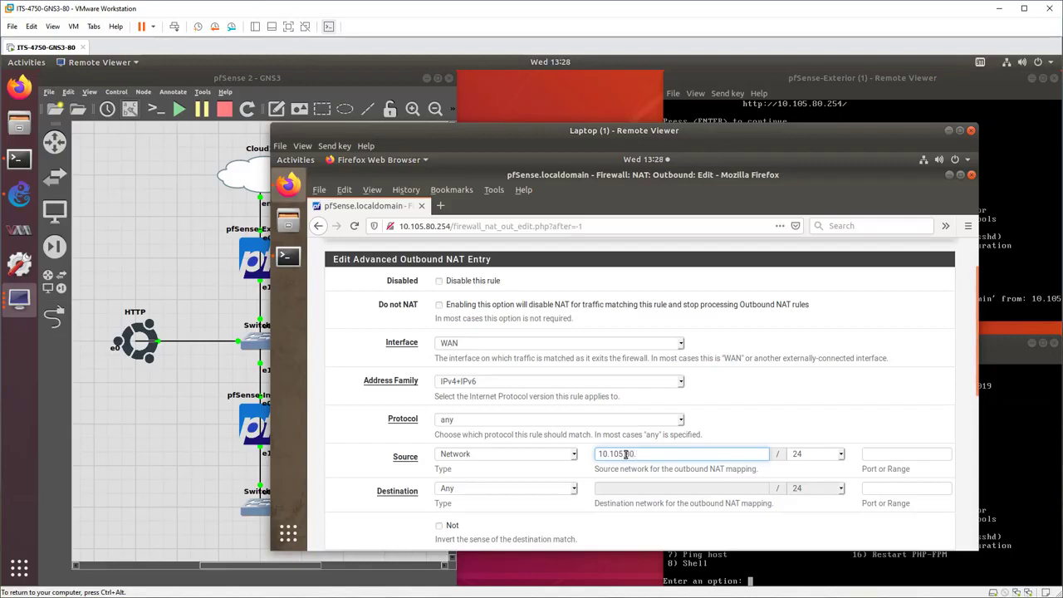
left_click(878, 456)
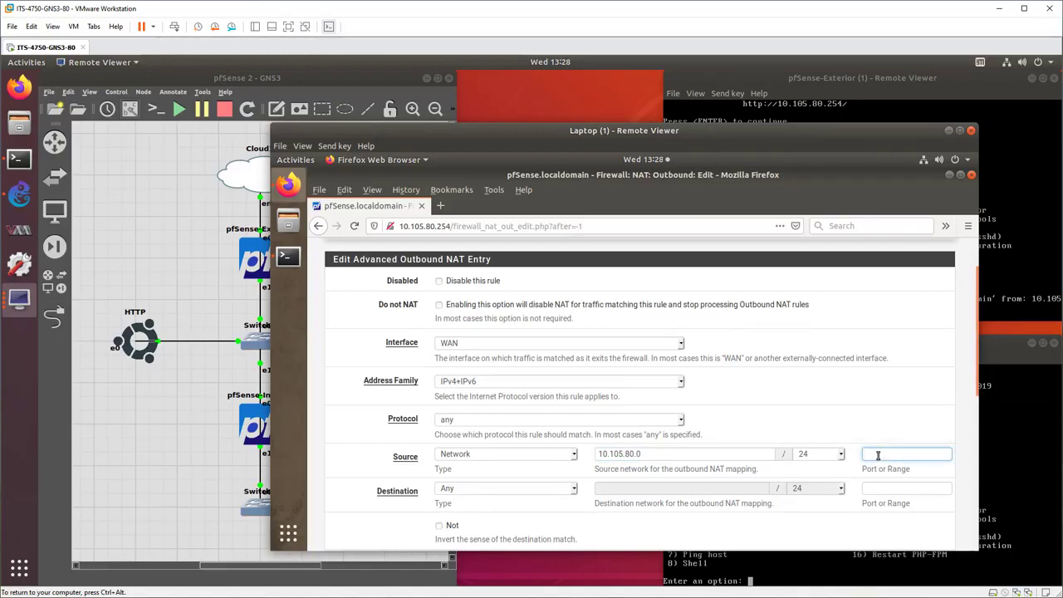
scroll(831, 401, "down", 2)
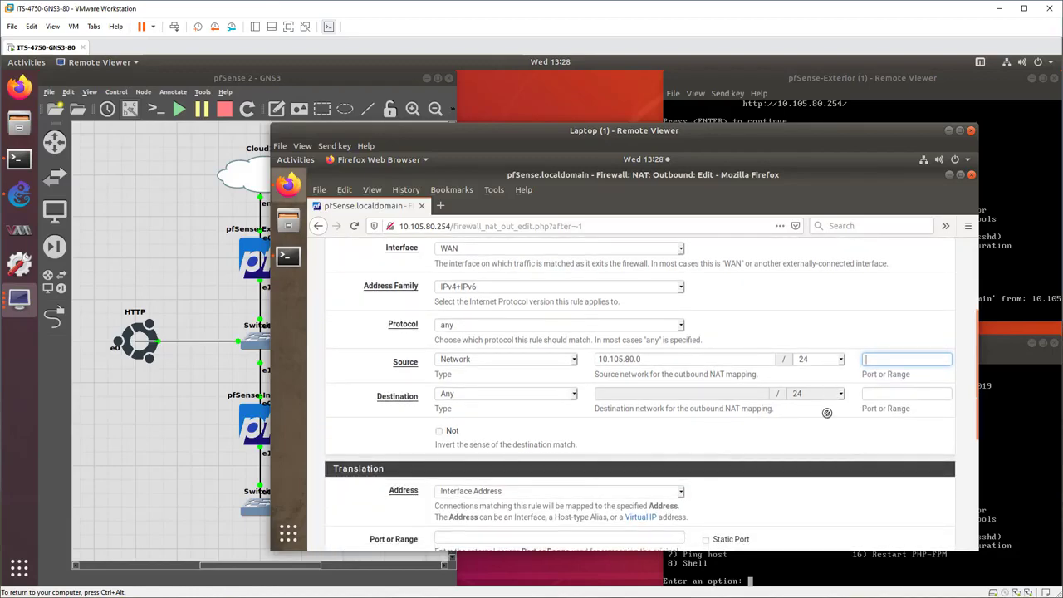
scroll(818, 448, "down", 3)
scroll(817, 448, "down", 1)
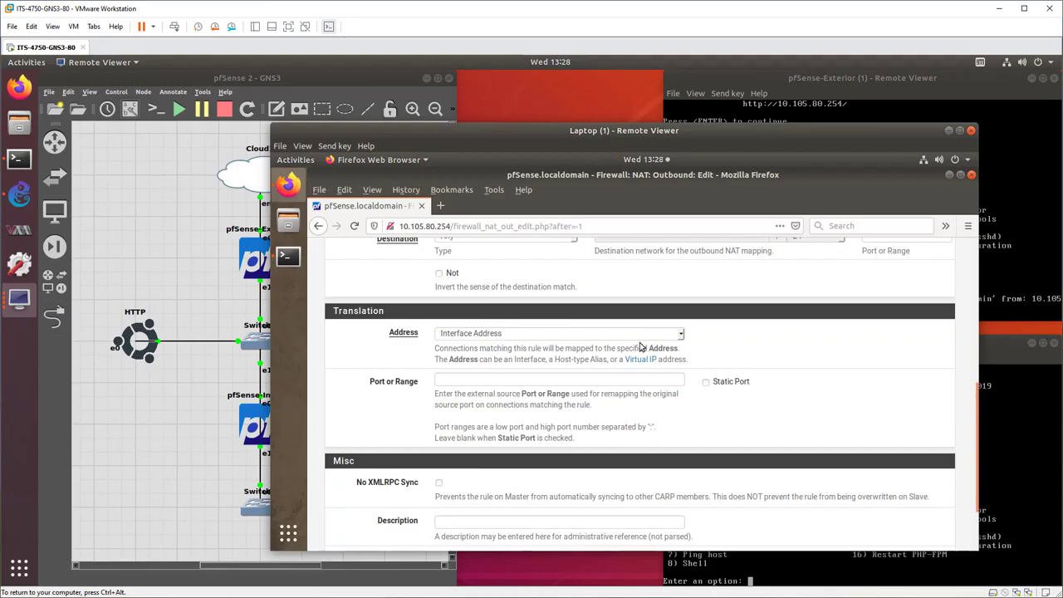
scroll(640, 347, "up", 10)
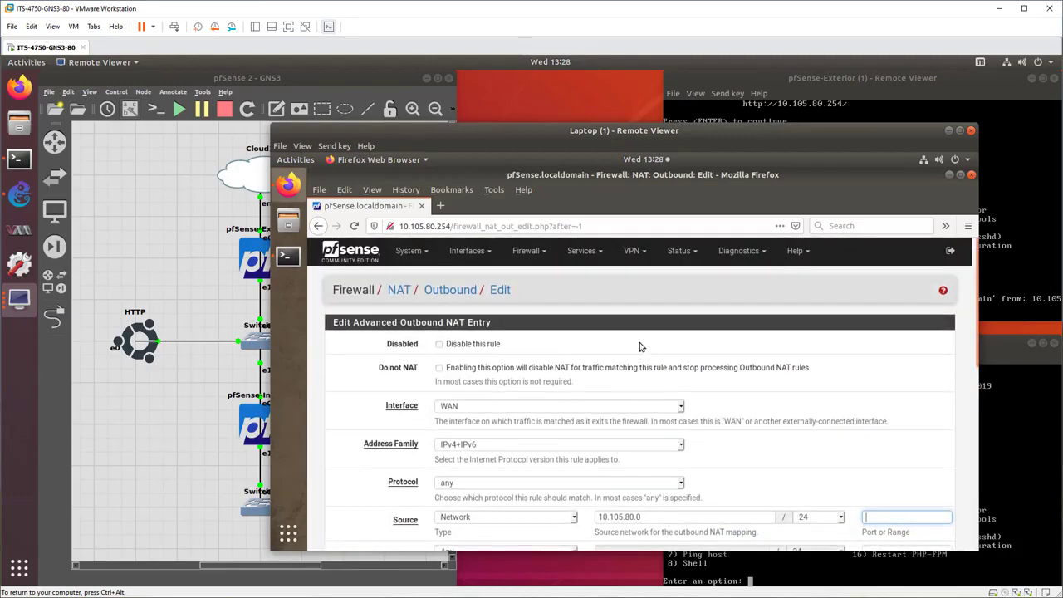
left_click(448, 299)
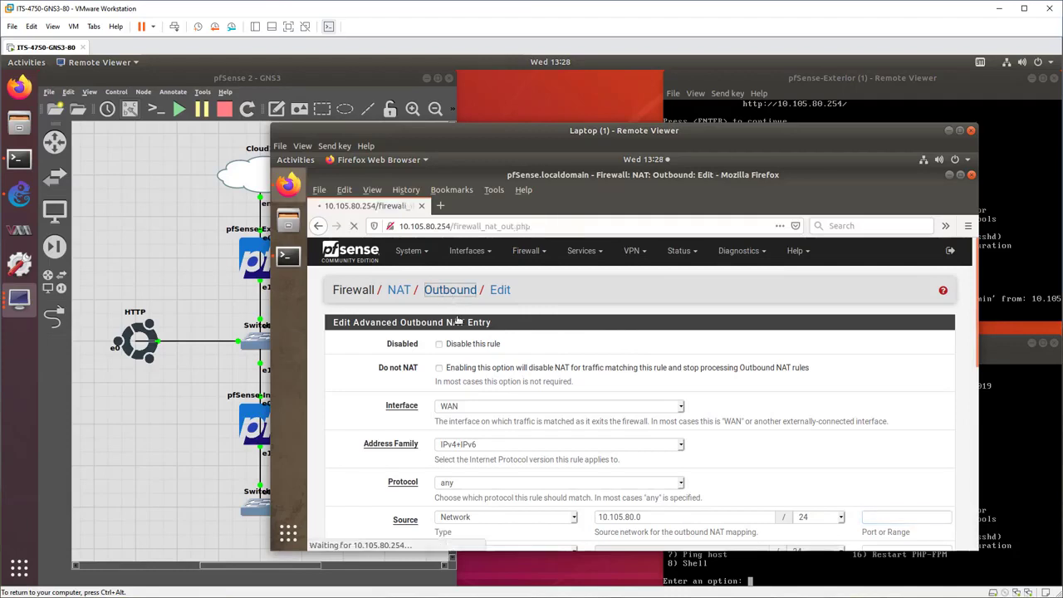
scroll(480, 477, "down", 3)
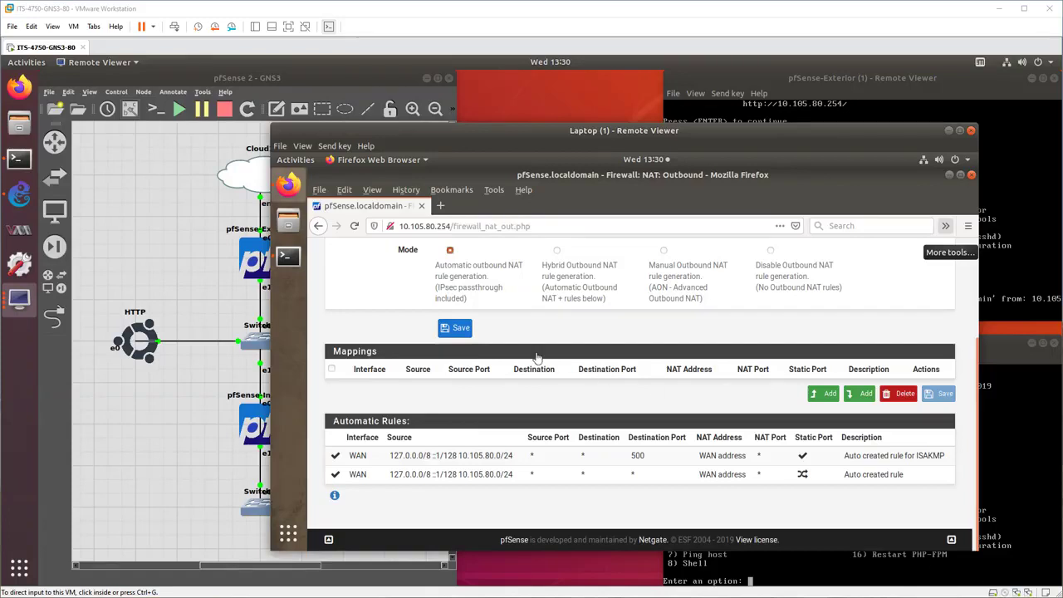
scroll(731, 331, "up", 3)
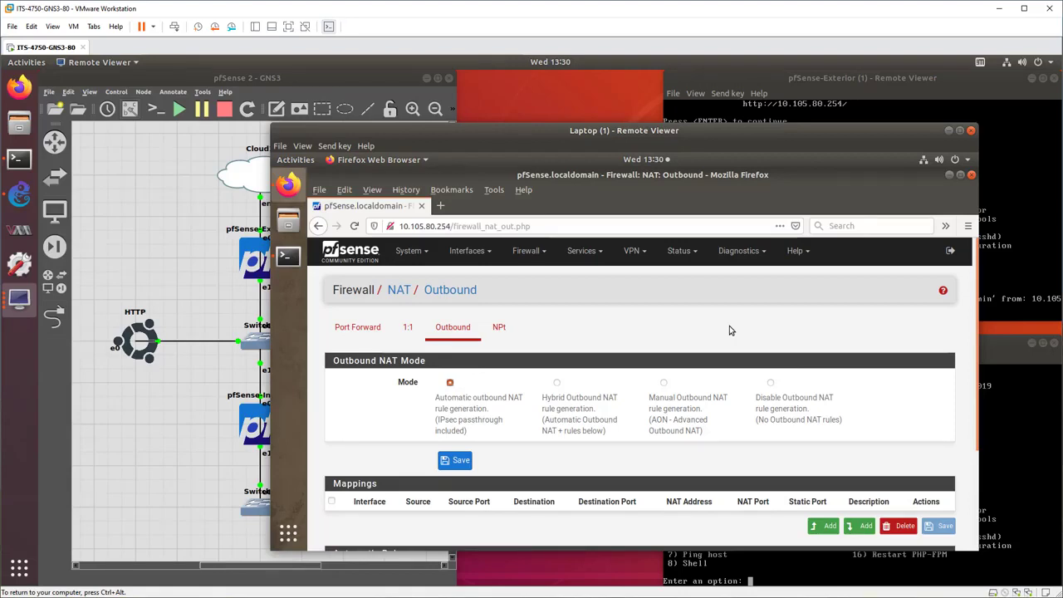
Search the package manager's available packages for ospf.
left_click(408, 259)
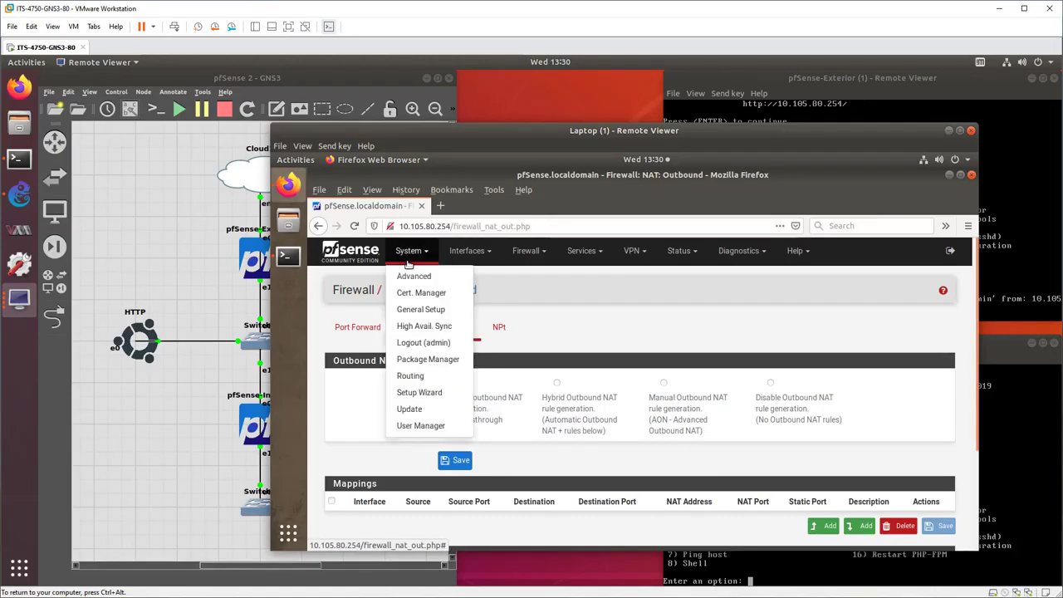
left_click(427, 360)
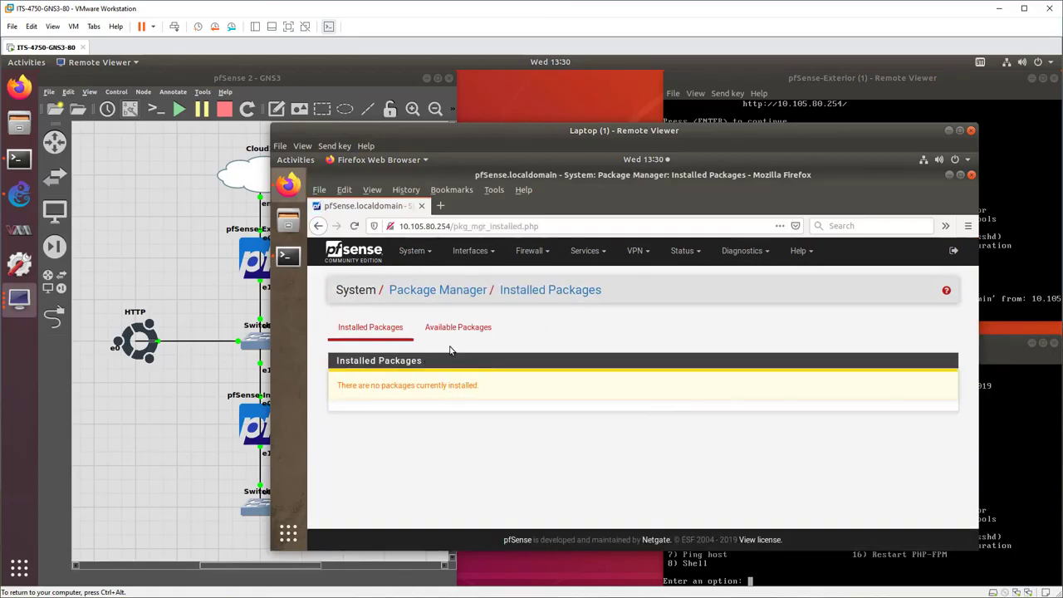
left_click(455, 329)
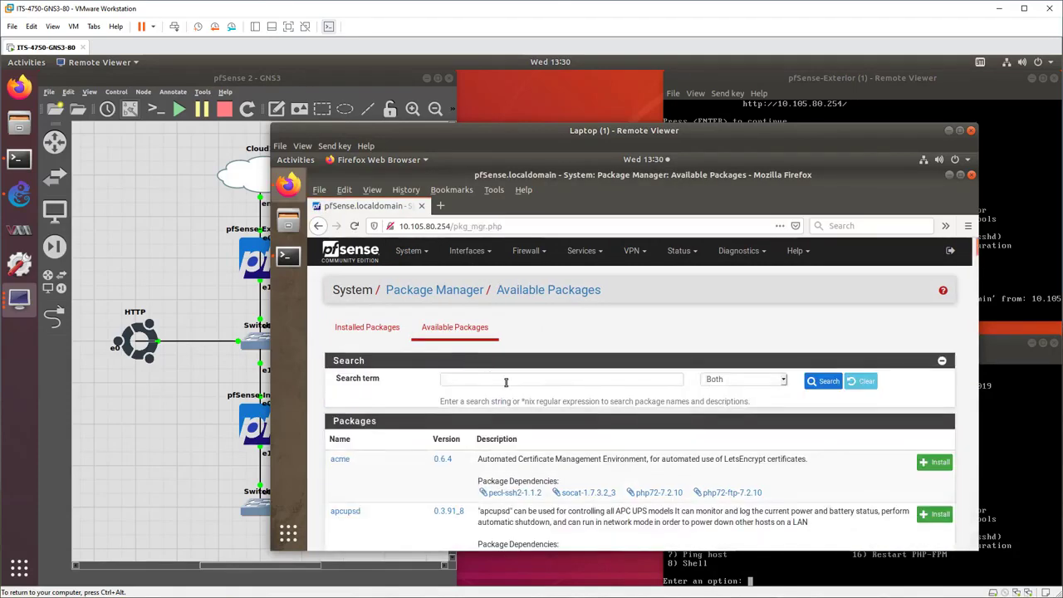
left_click(506, 382)
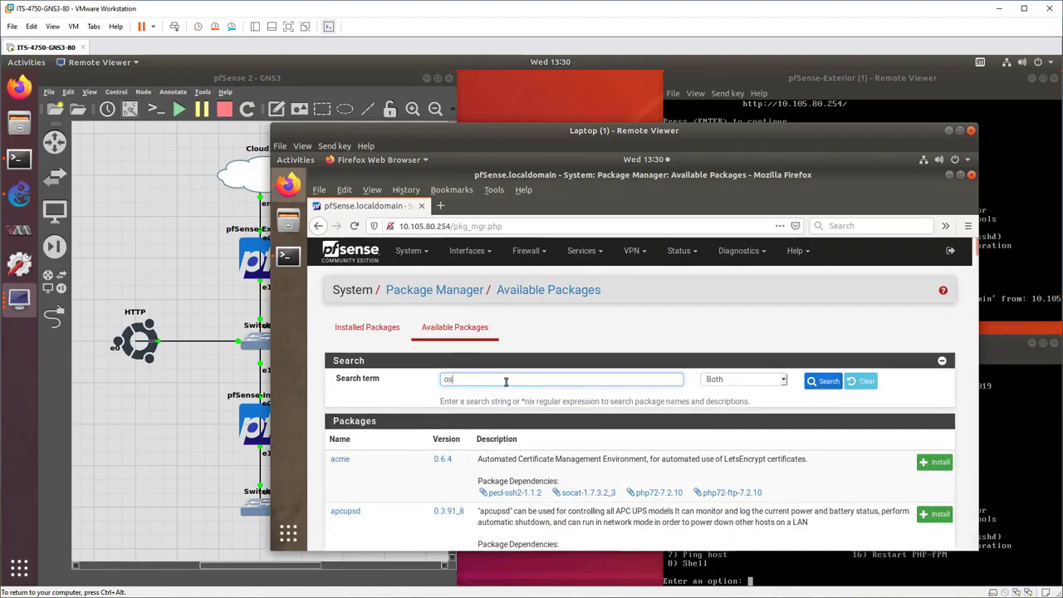
type("ospf")
key("Return")
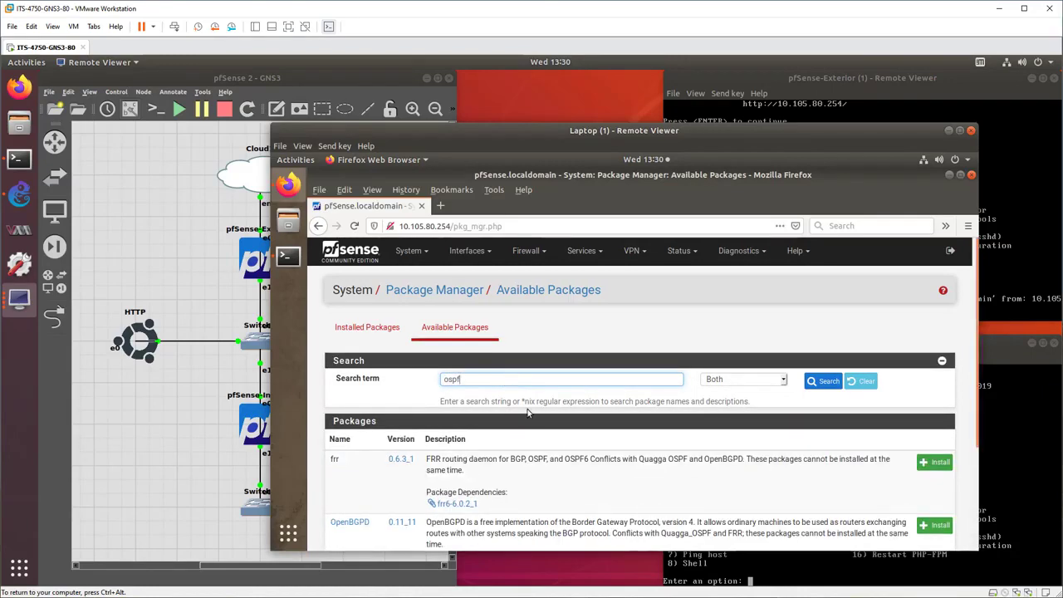
Install the Quagga_OSPF package and review the installation log through to its end.
scroll(570, 484, "down", 3)
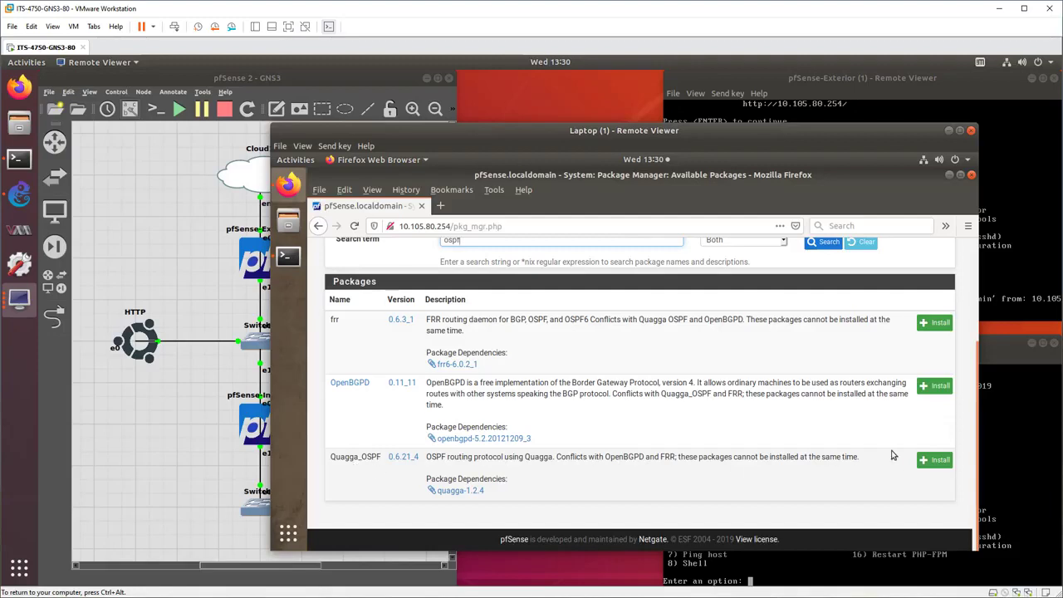
left_click(930, 462)
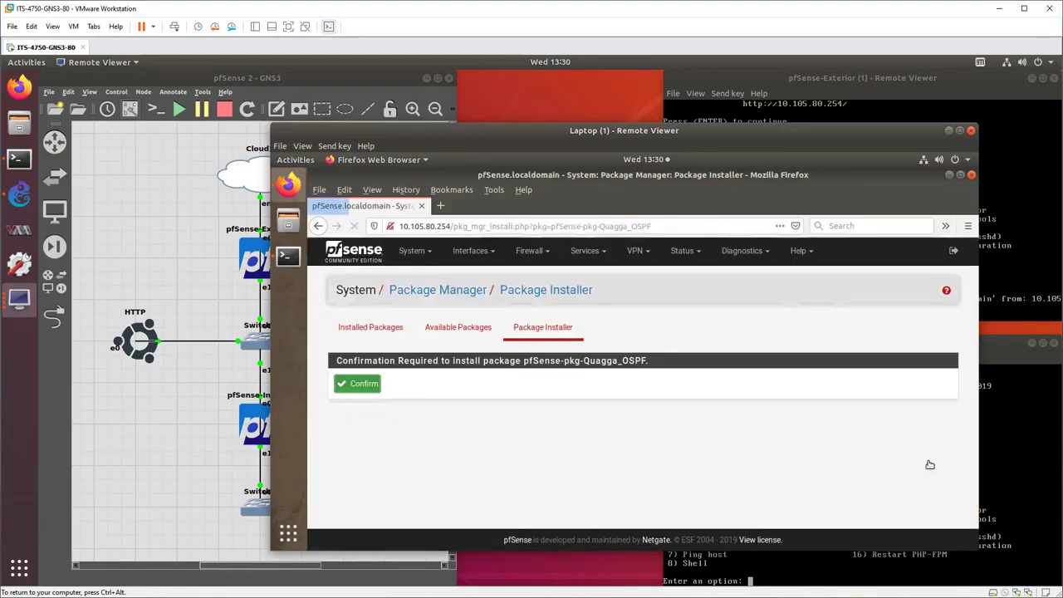
left_click(360, 386)
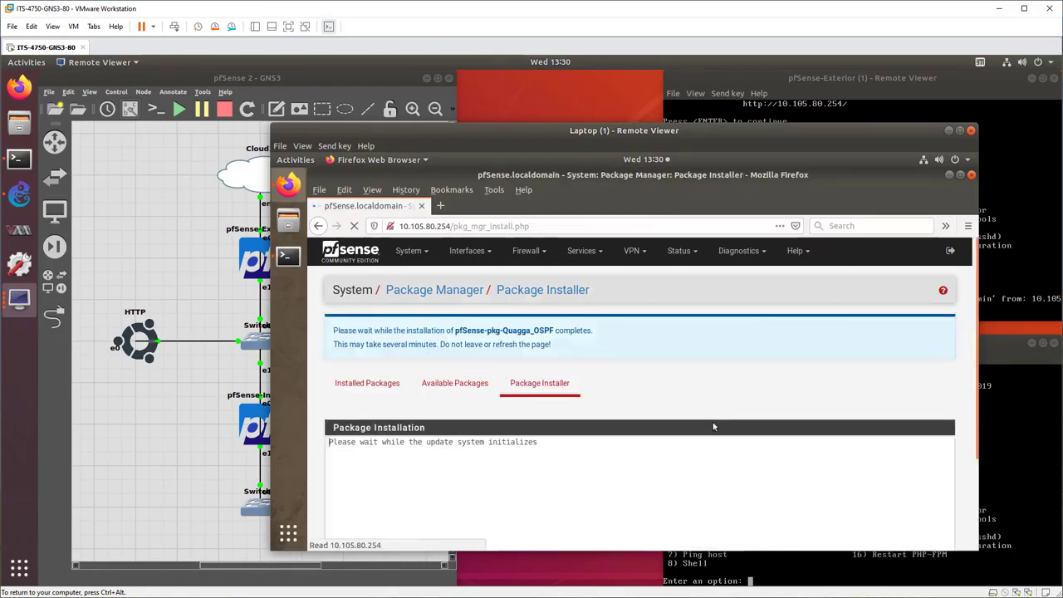
scroll(725, 442, "down", 2)
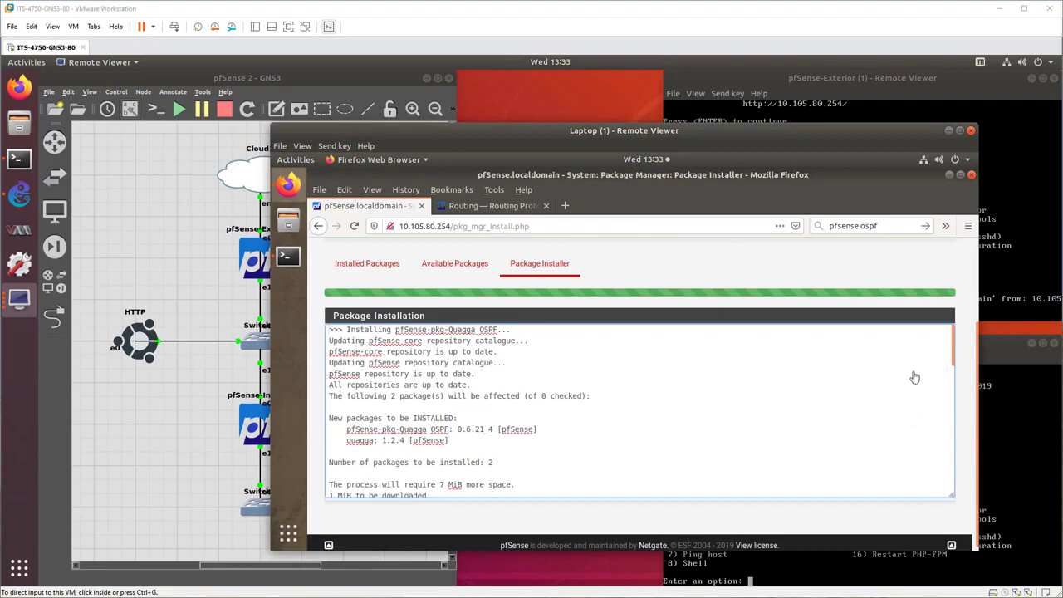
left_click_drag(949, 351, 950, 498)
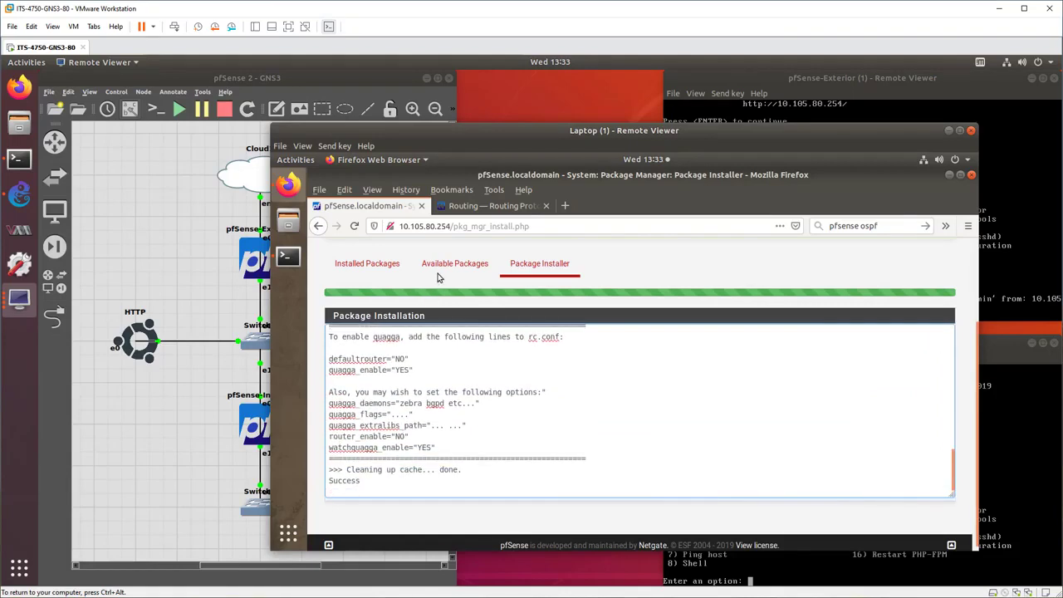
Check the installed packages, and browse the full list of available packages.
left_click(368, 270)
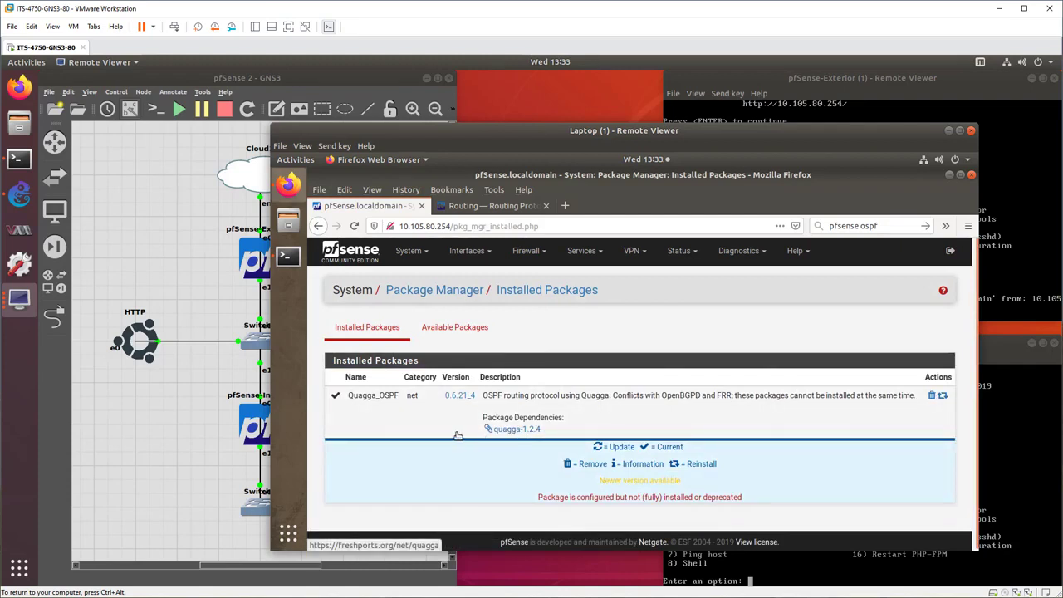
left_click(447, 329)
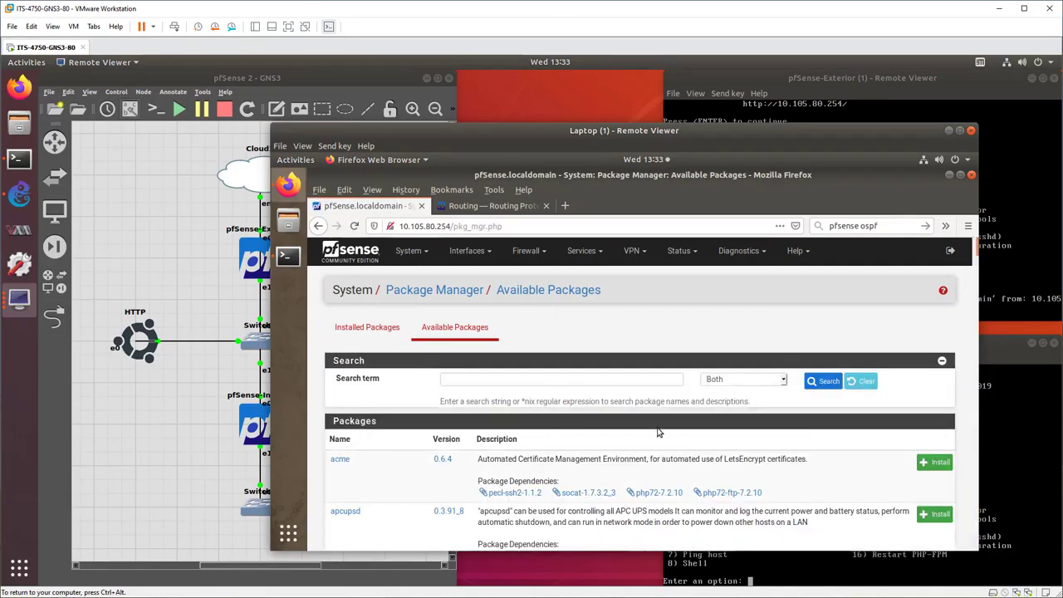
scroll(657, 431, "down", 5)
scroll(657, 431, "down", 4)
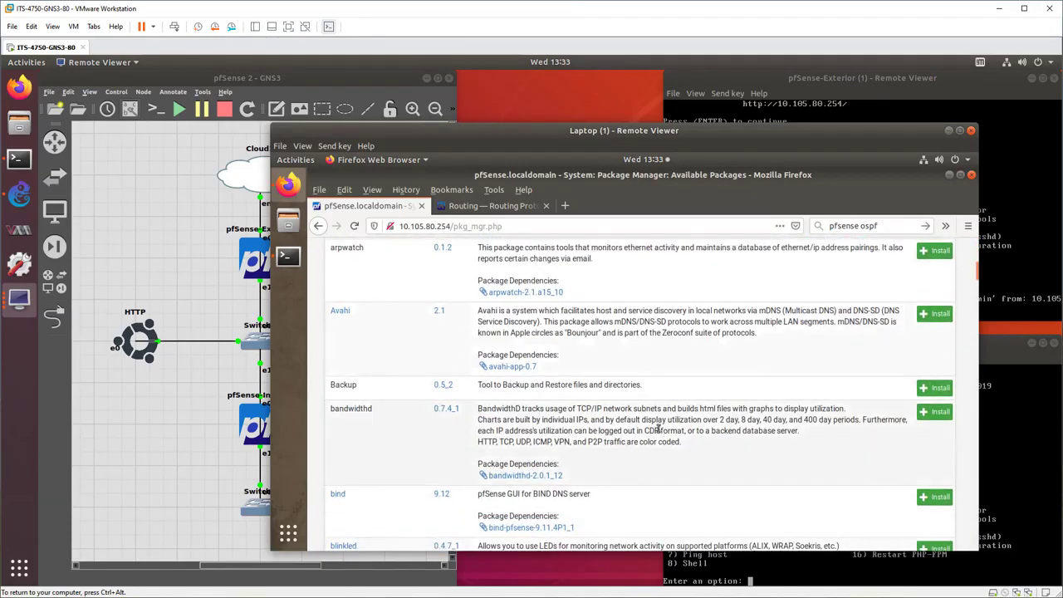
scroll(657, 431, "down", 5)
scroll(657, 431, "down", 8)
scroll(657, 431, "down", 6)
scroll(657, 431, "down", 8)
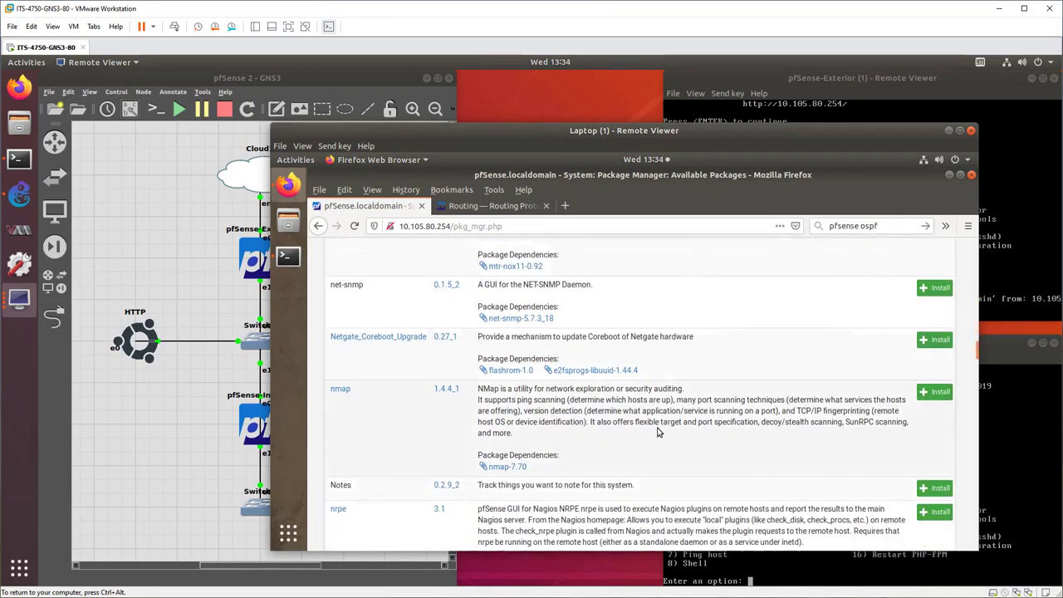
scroll(657, 431, "down", 6)
scroll(657, 431, "down", 6)
scroll(656, 431, "up", 1)
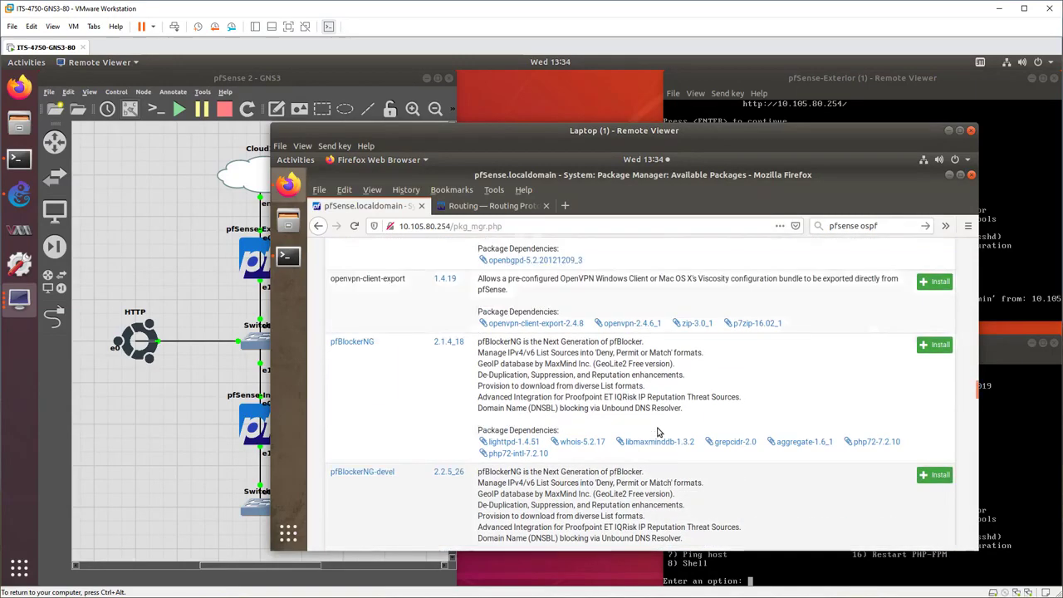
scroll(657, 431, "up", 3)
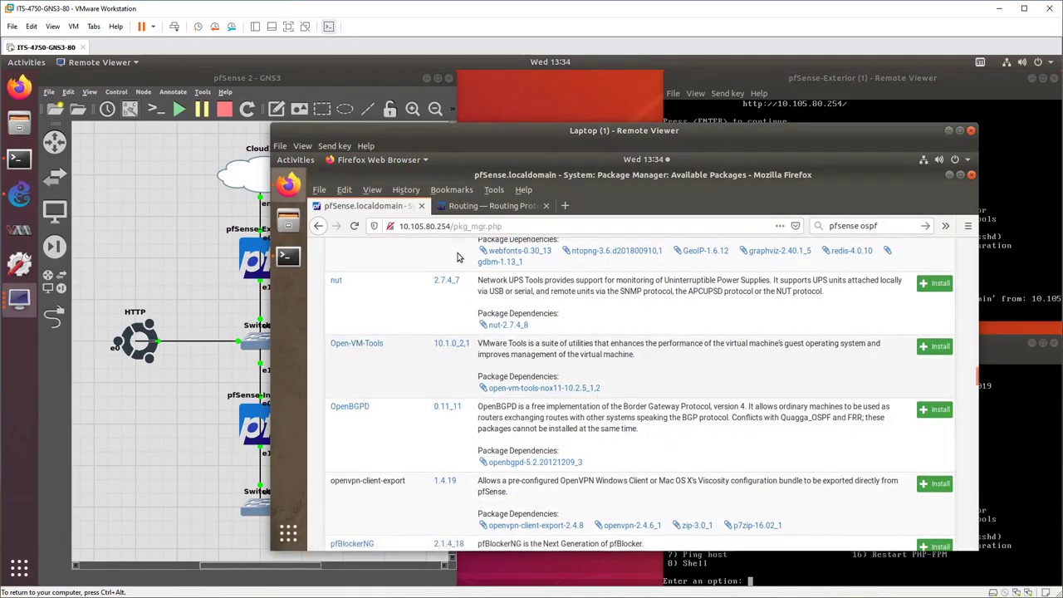
Read the OSPF section of the Netgate routing documentation and open the linked OpenVPN Site-to-Site with Multi-WAN and OSPF example.
left_click(455, 211)
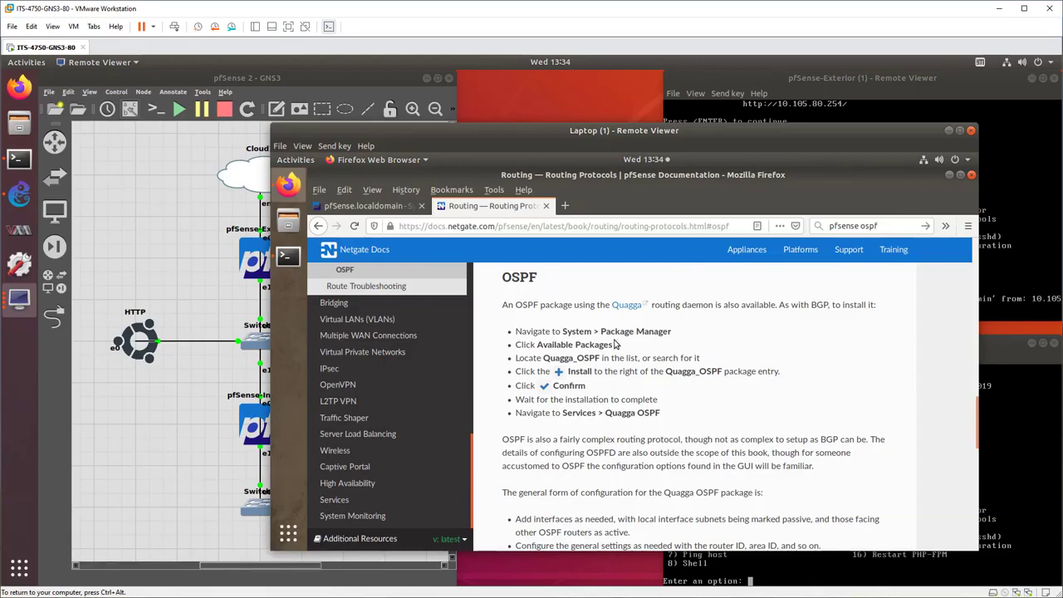
scroll(739, 404, "down", 5)
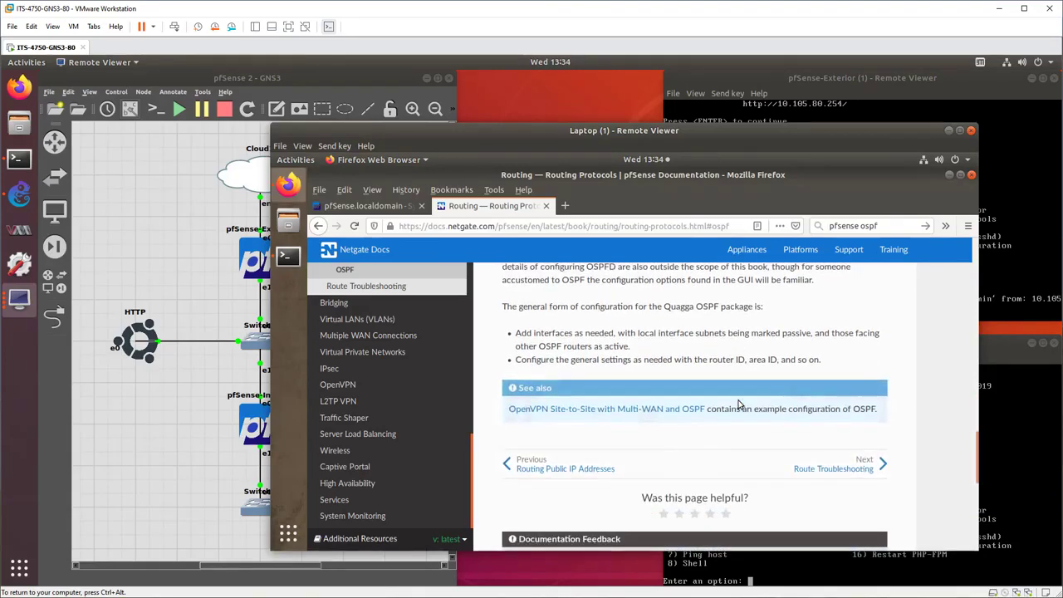
scroll(739, 404, "up", 4)
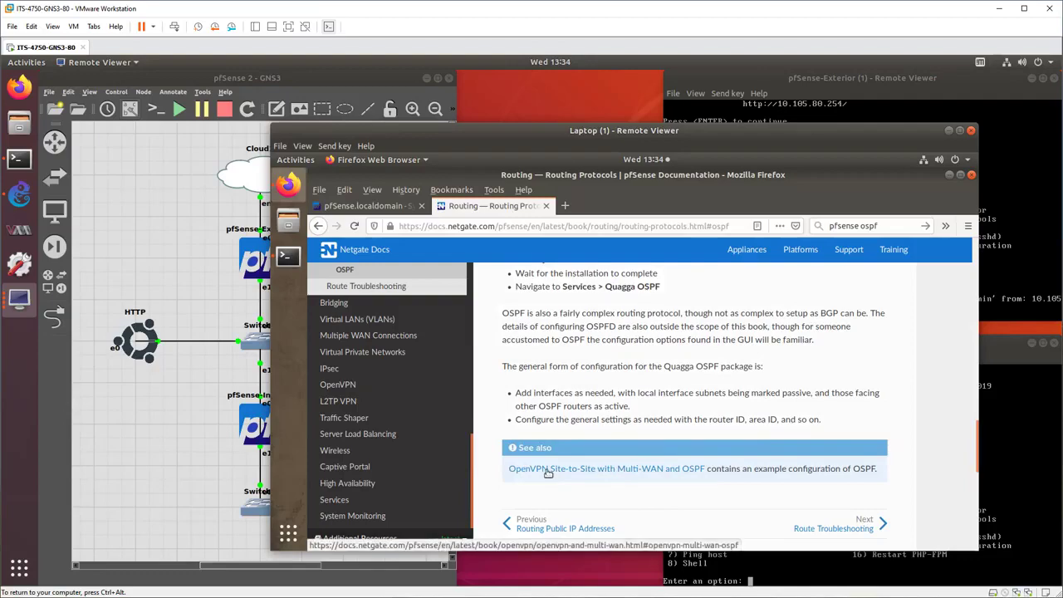
left_click(548, 471)
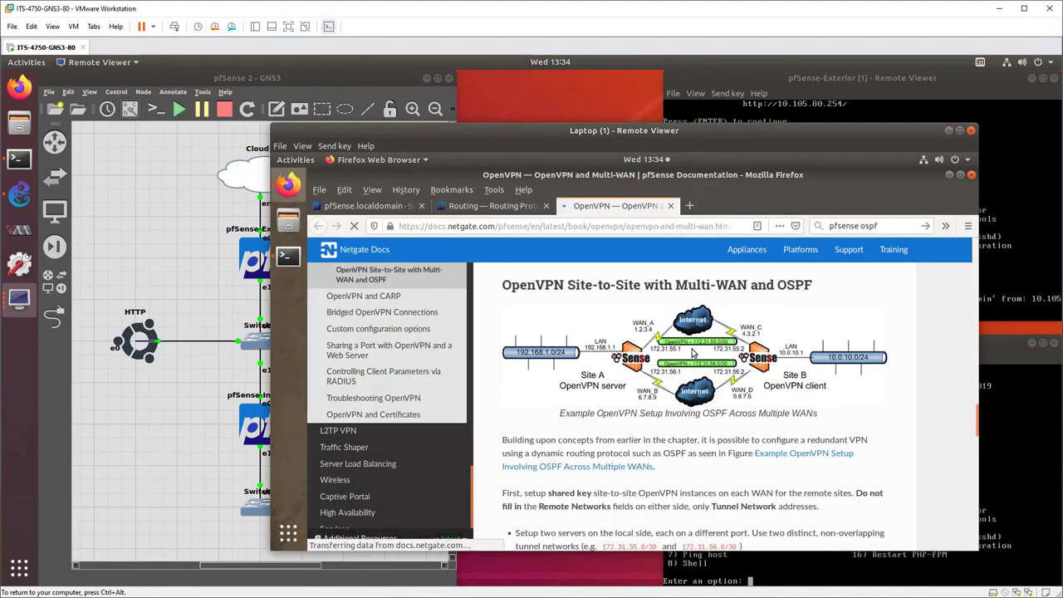
Skim the OpenVPN Multi-WAN and OSPF example, return to the pfSense web interface, and open the Quagga OSPFd service settings.
scroll(632, 395, "down", 5)
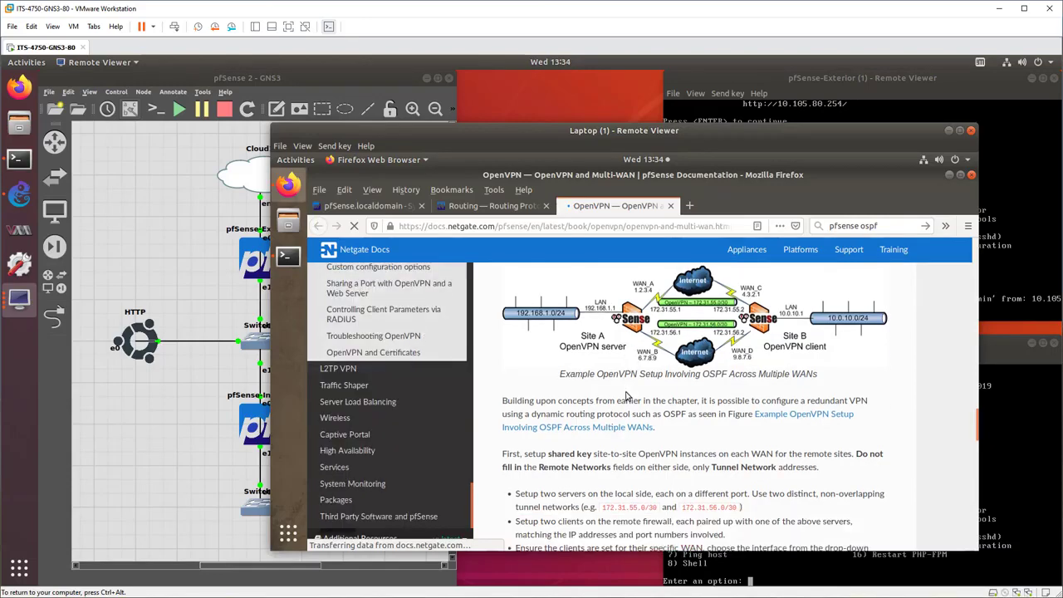
scroll(627, 390, "up", 5)
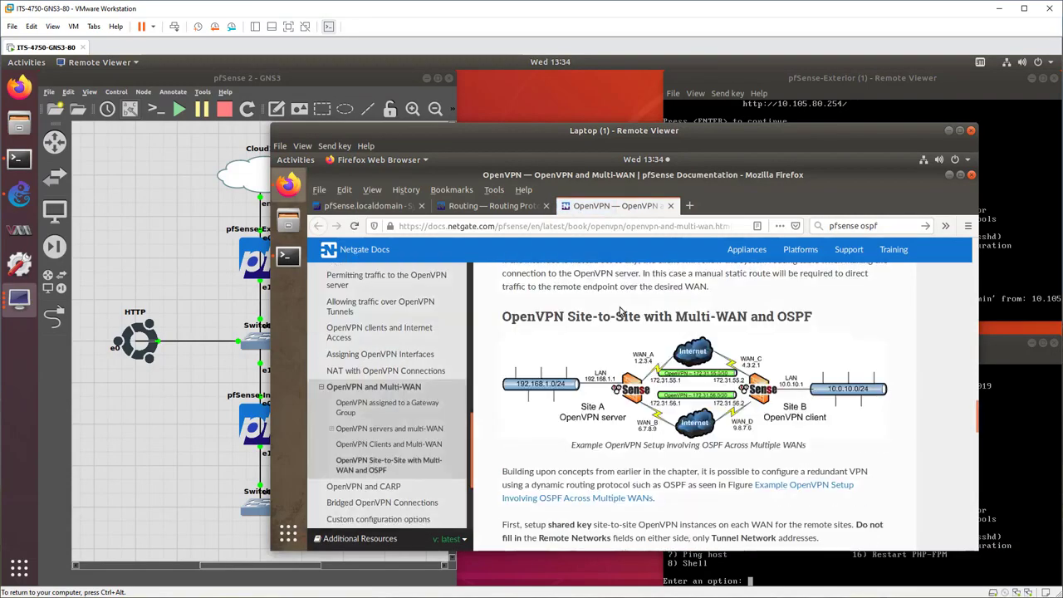
left_click(361, 208)
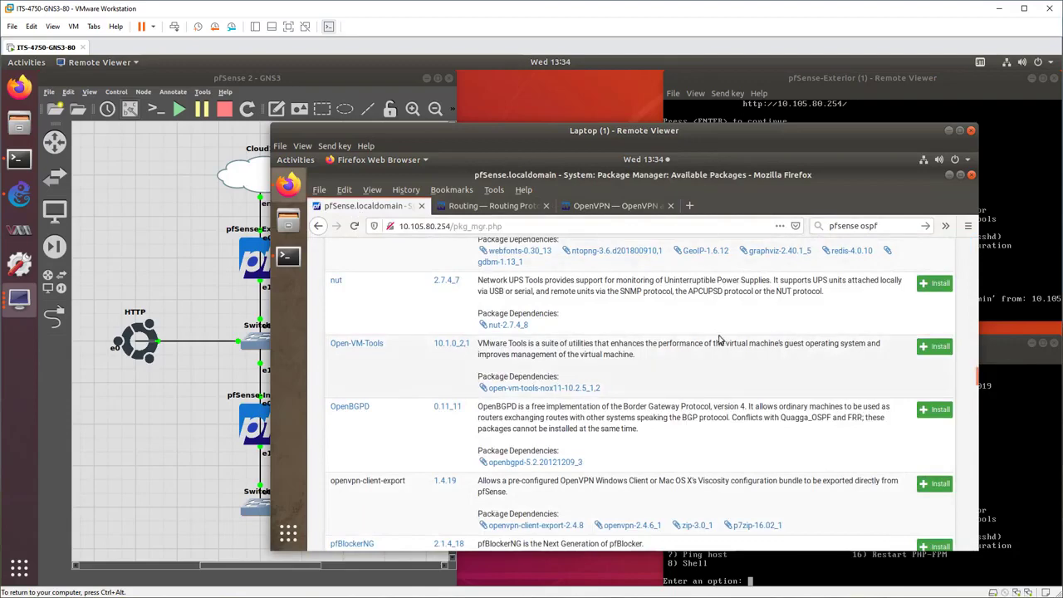
scroll(720, 340, "up", 5)
scroll(721, 340, "up", 15)
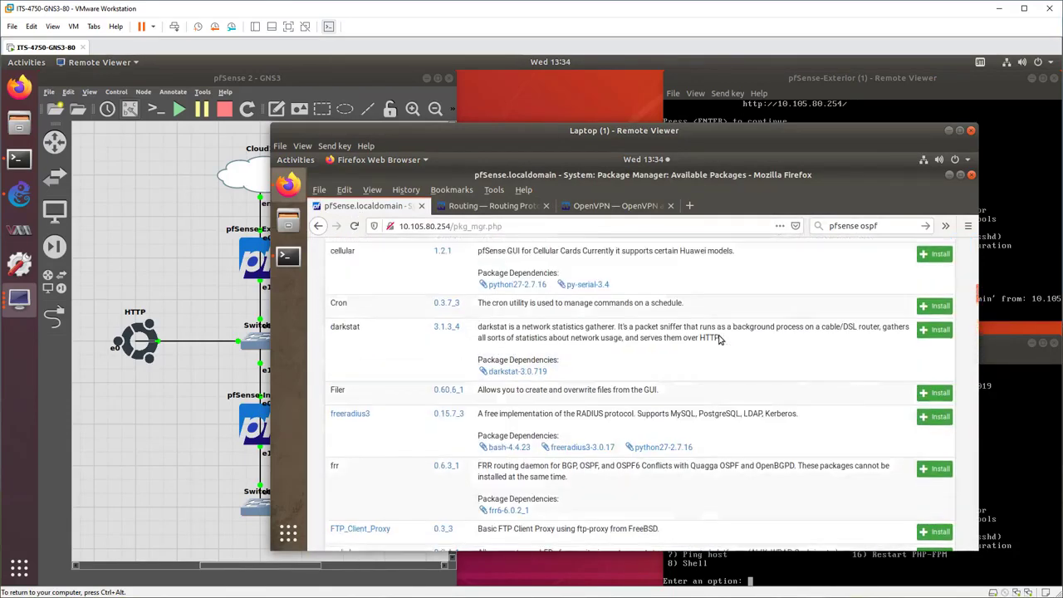
scroll(720, 340, "up", 2)
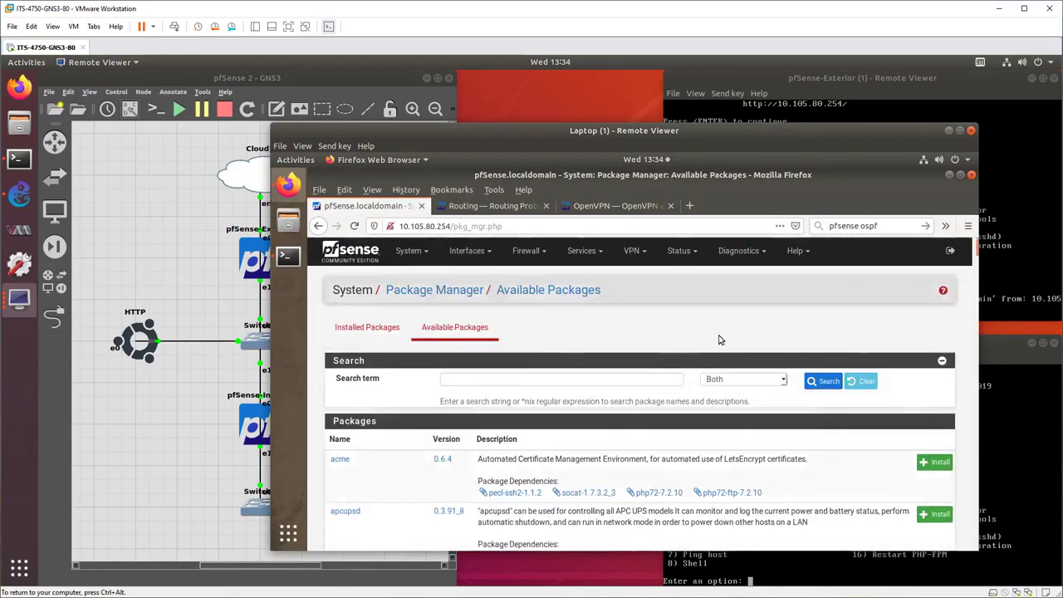
left_click(408, 251)
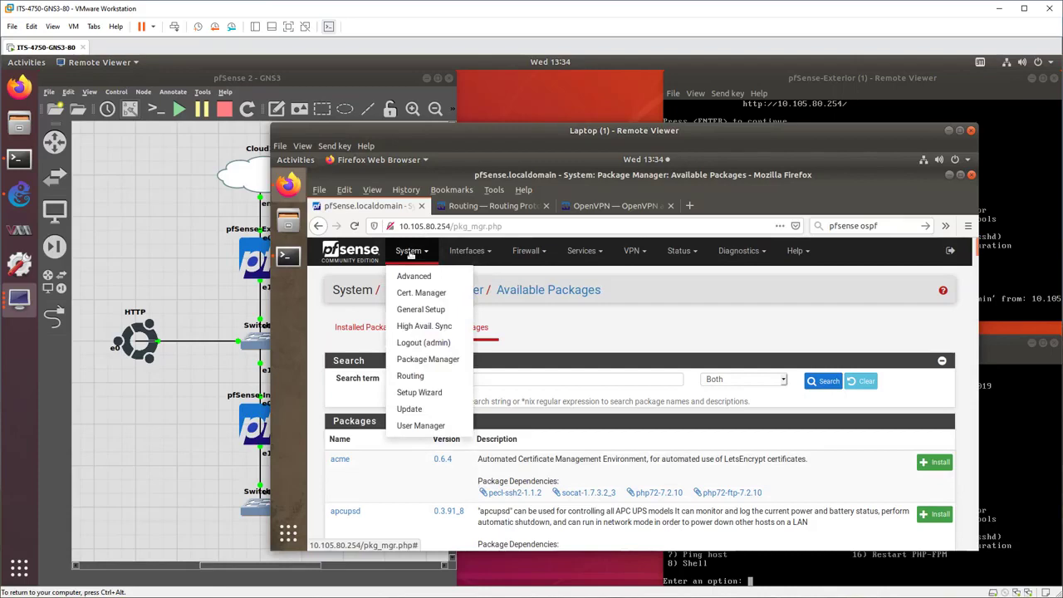
left_click(478, 252)
left_click(528, 251)
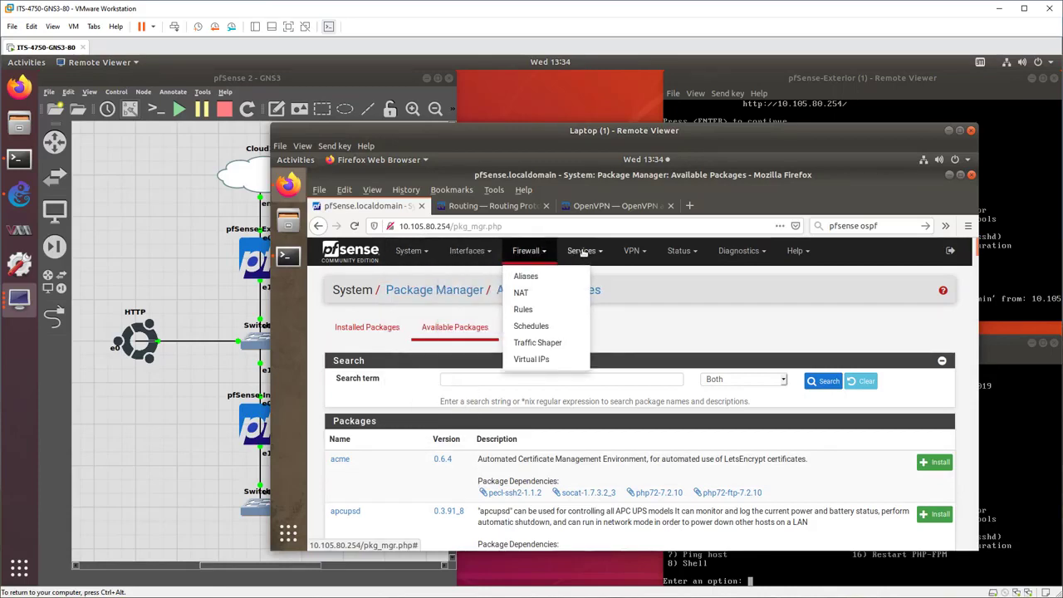
left_click(583, 251)
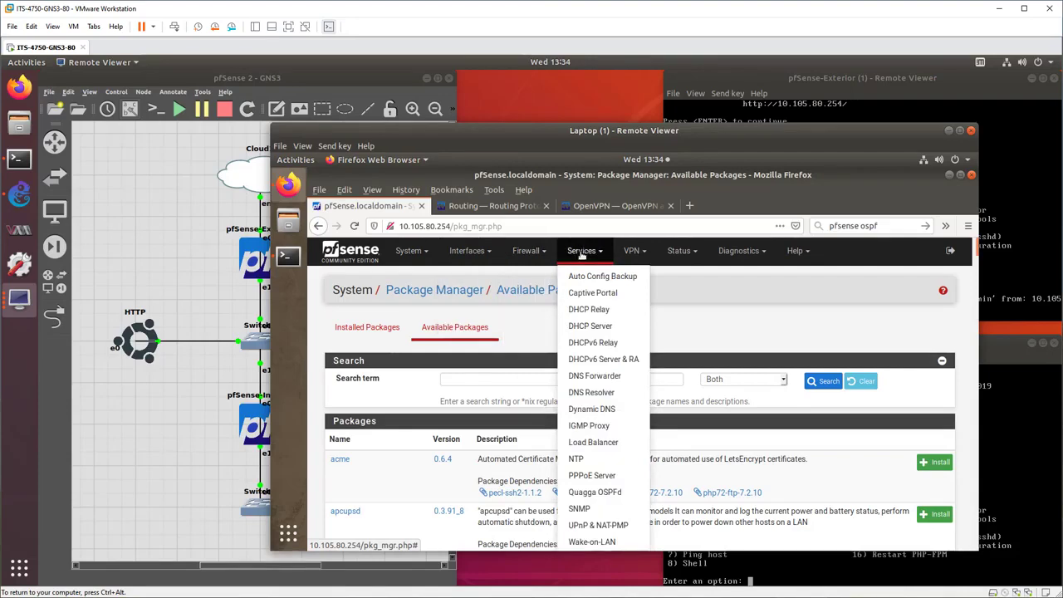
left_click(603, 492)
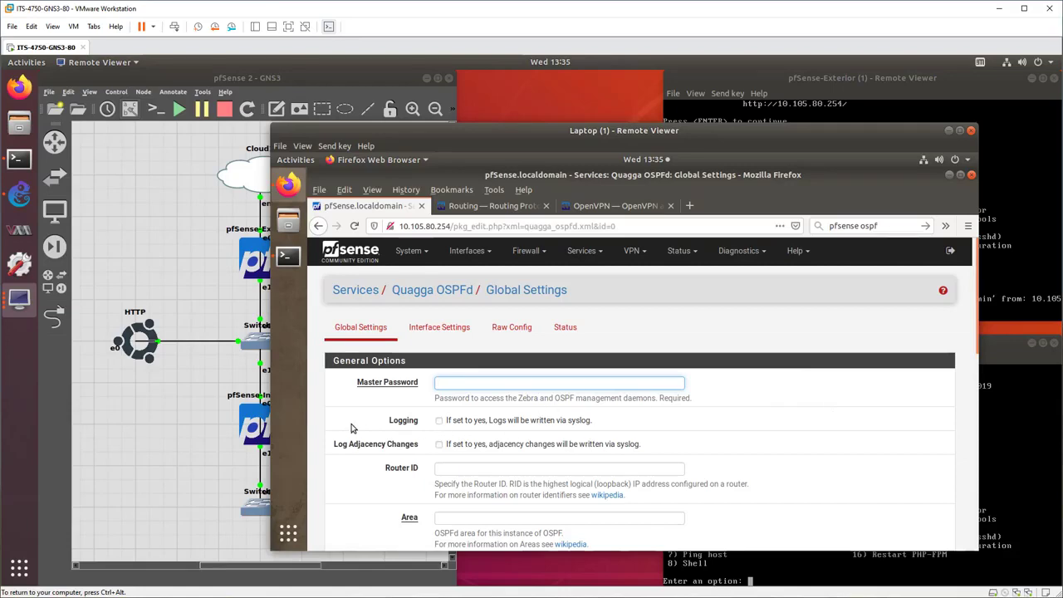
Review the Quagga OSPFd global settings, including master password, router ID, area, route redistribution and SPF timing options.
scroll(371, 485, "down", 2)
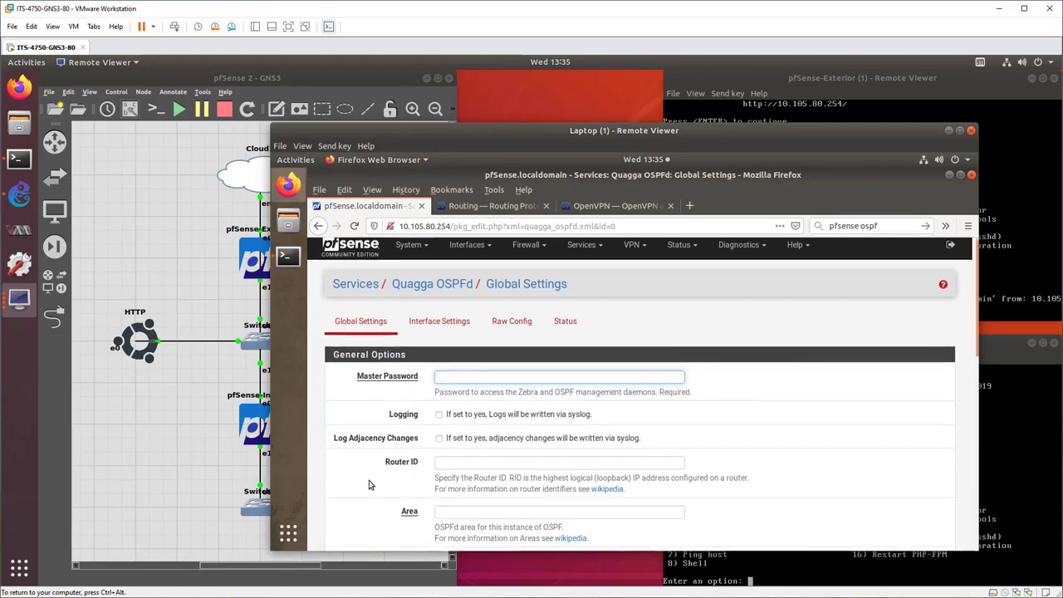
scroll(866, 413, "down", 2)
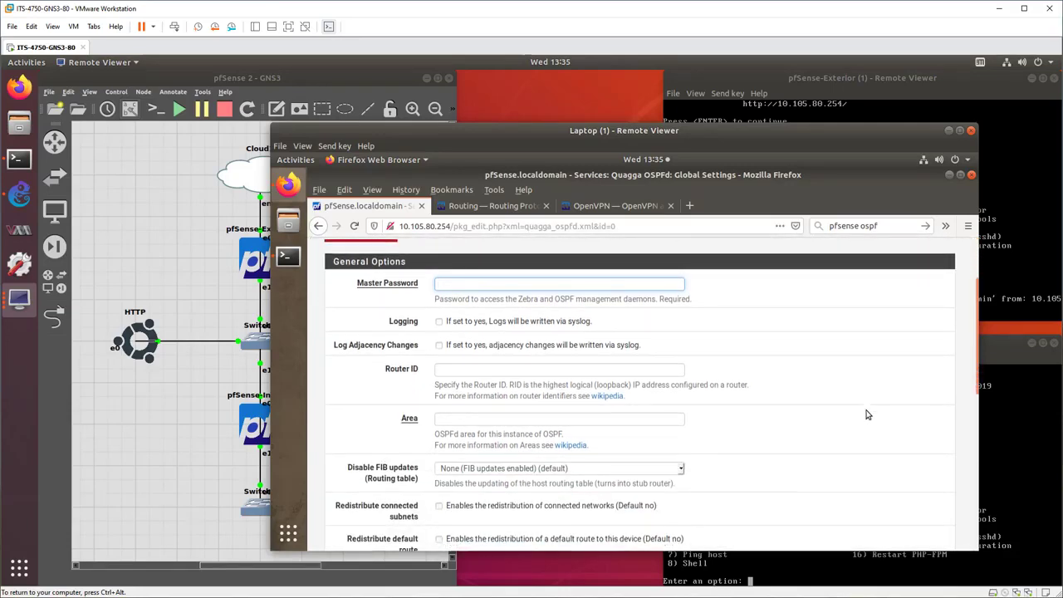
scroll(867, 414, "down", 3)
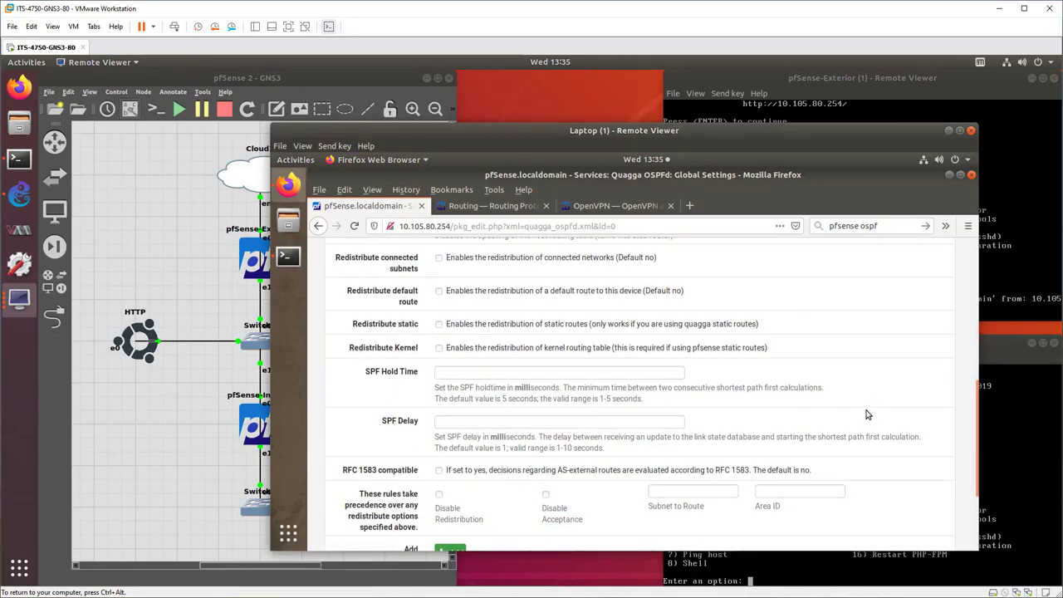
scroll(866, 414, "down", 3)
scroll(866, 413, "up", 10)
Start a new interface entry in the Quagga OSPFd interface settings and review its available options.
left_click(425, 328)
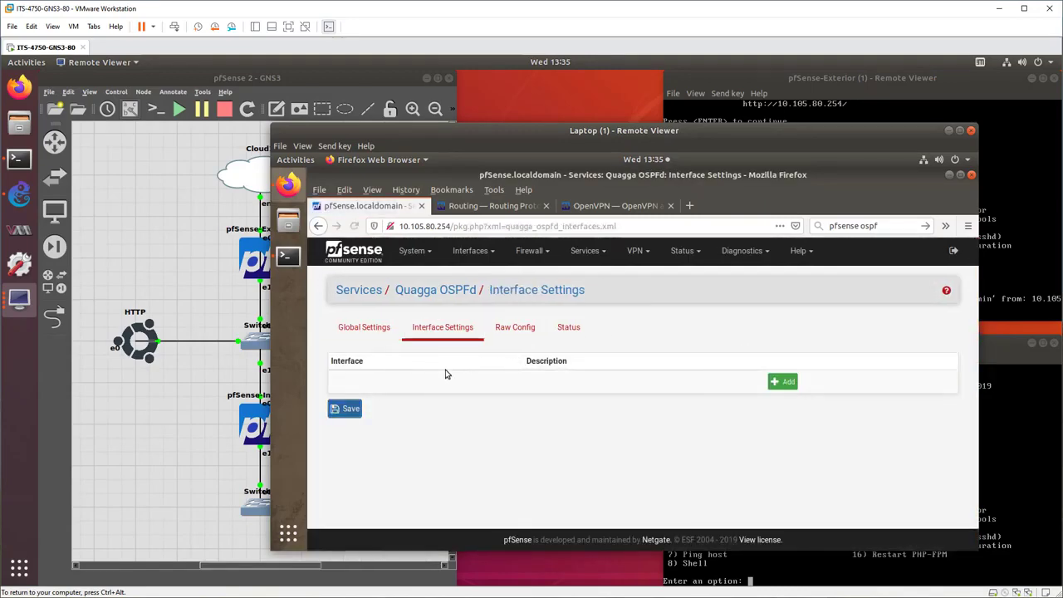
left_click(782, 383)
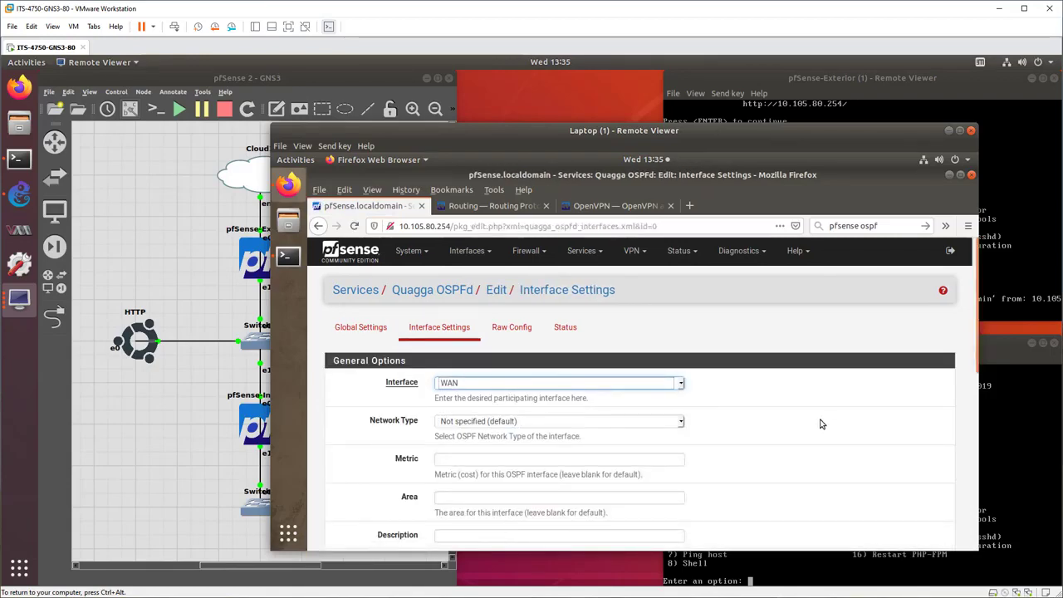
scroll(821, 424, "down", 5)
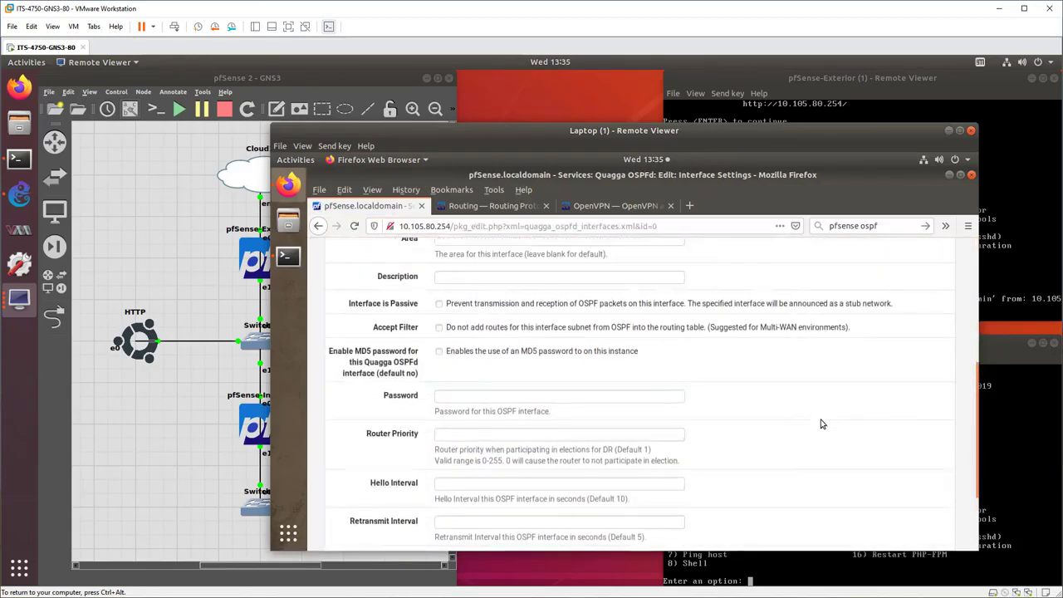
scroll(820, 424, "up", 5)
Examine the Quagga OSPFd raw configuration page, including the saved and running ospfd.conf sections.
left_click(505, 328)
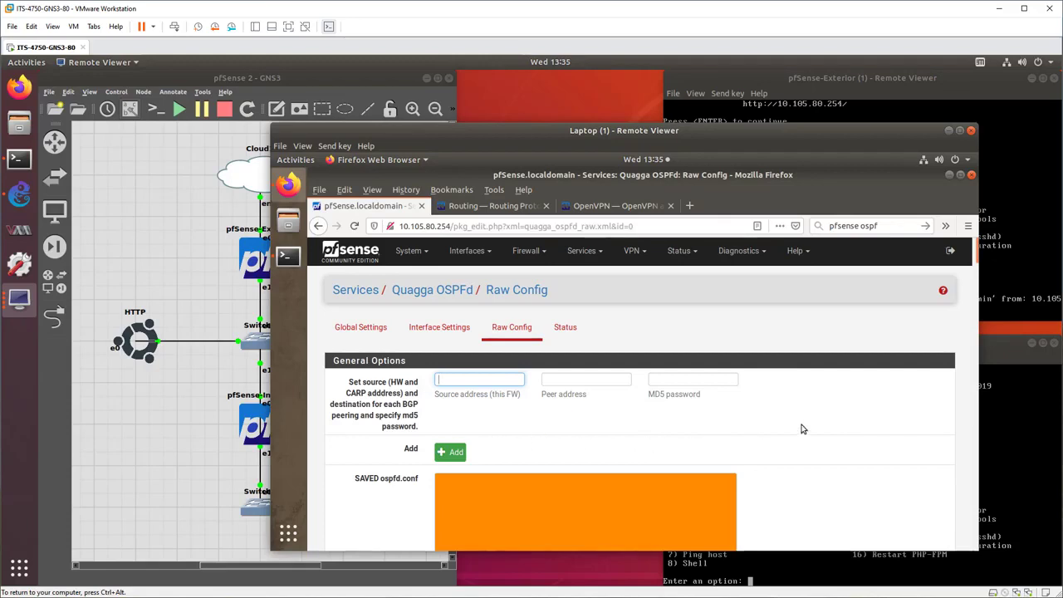
scroll(802, 428, "down", 8)
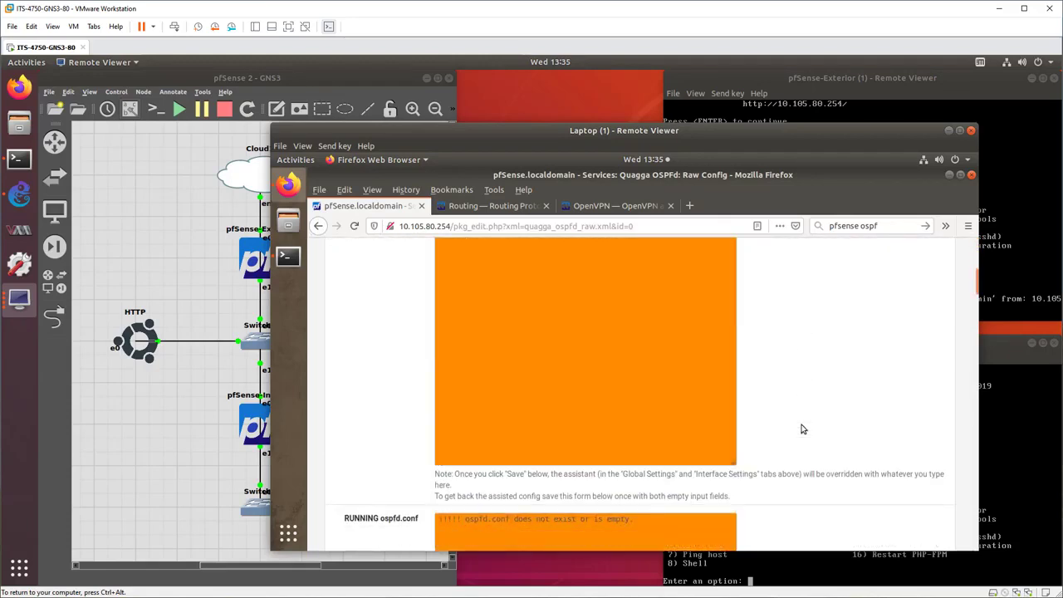
scroll(801, 428, "up", 8)
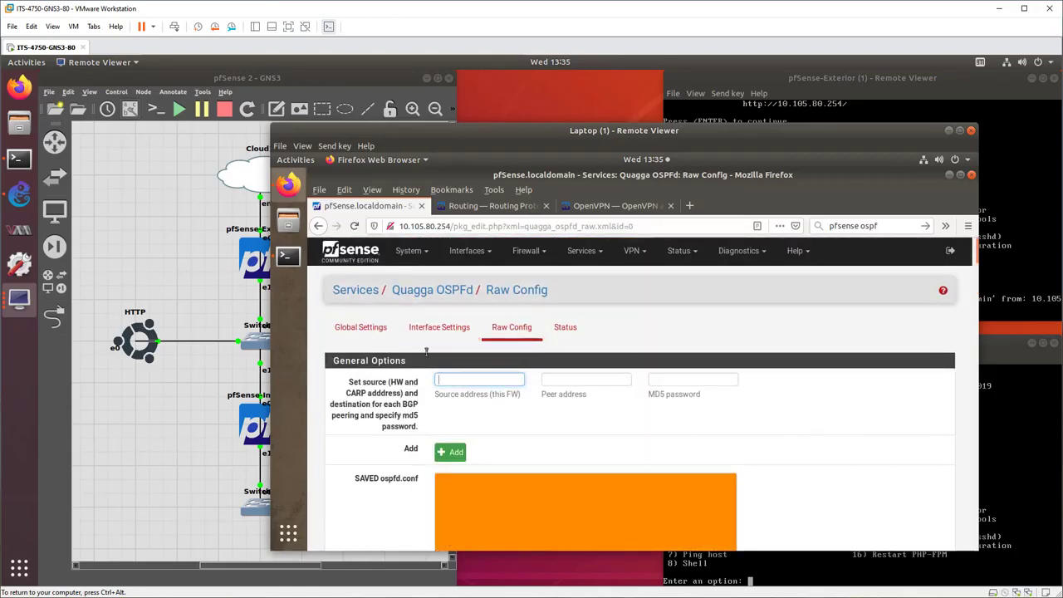
Examine the detailed Quagga OSPF status information, from the OSPF general and database sections through the BGP routes.
left_click(565, 329)
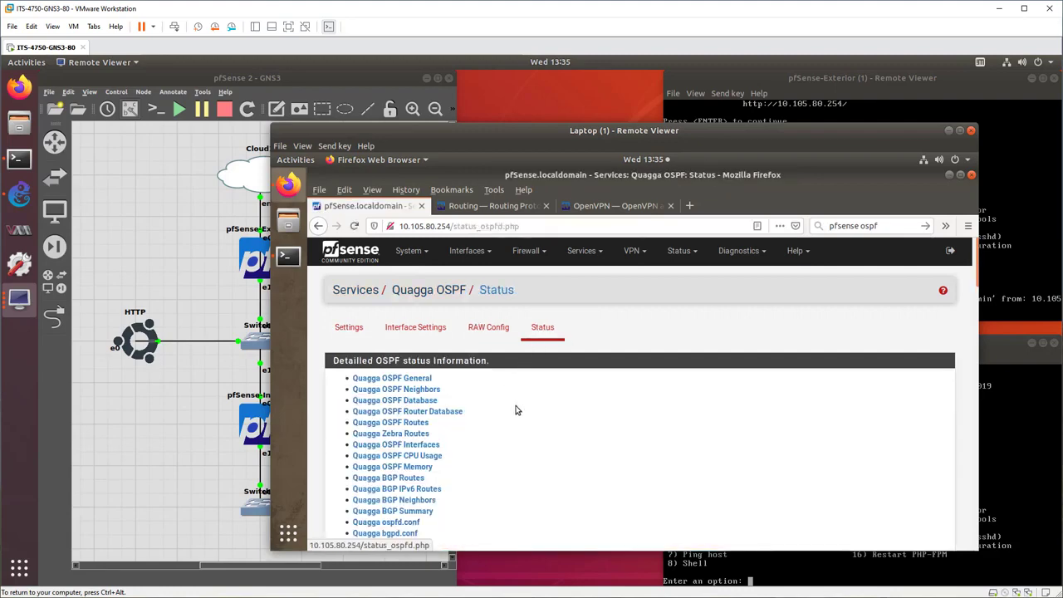
scroll(572, 409, "down", 5)
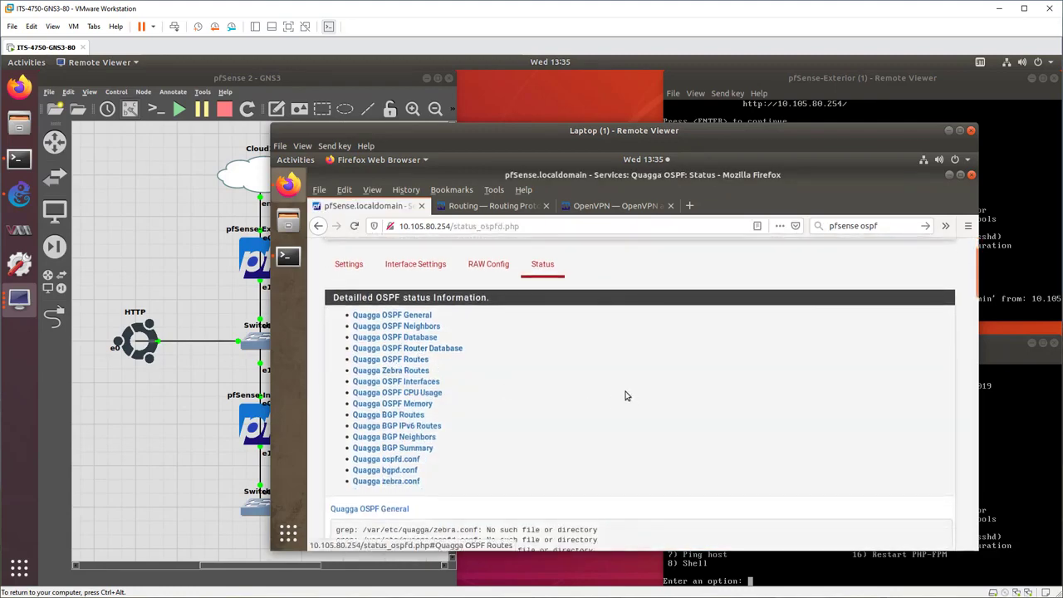
scroll(627, 396, "down", 5)
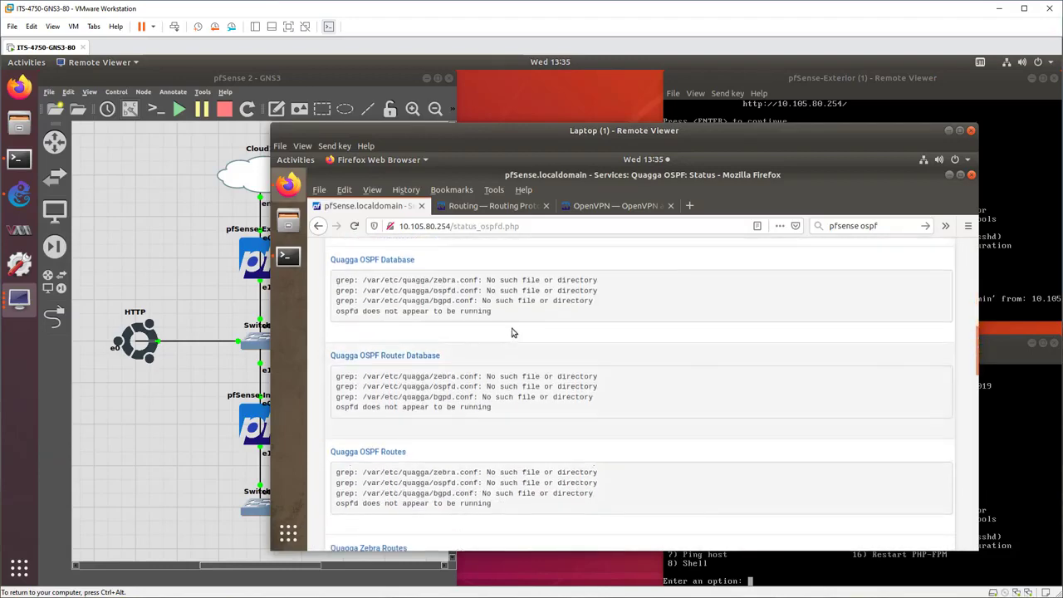
scroll(501, 512, "down", 5)
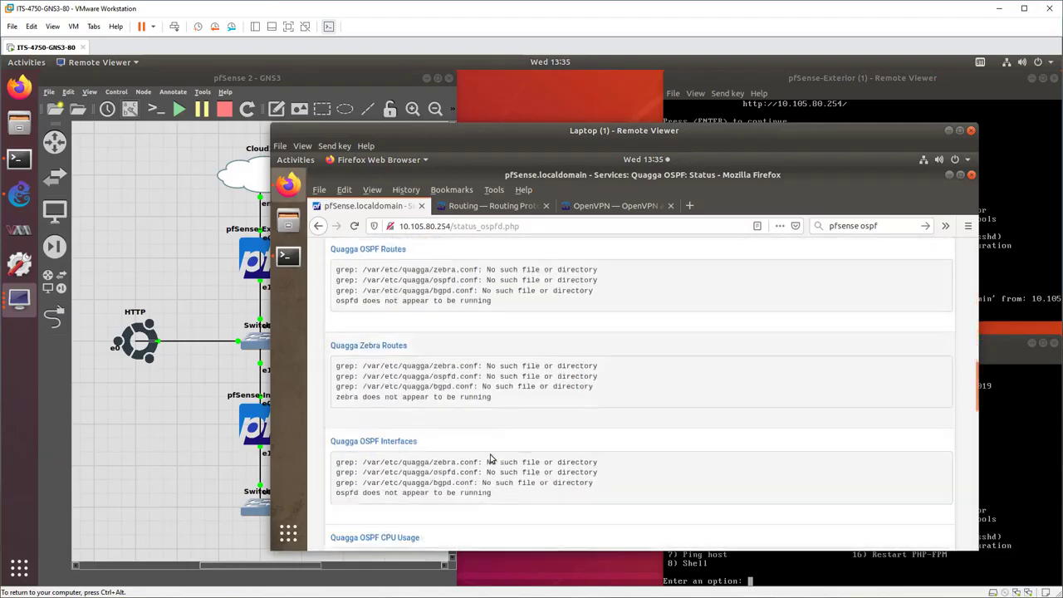
scroll(498, 453, "down", 4)
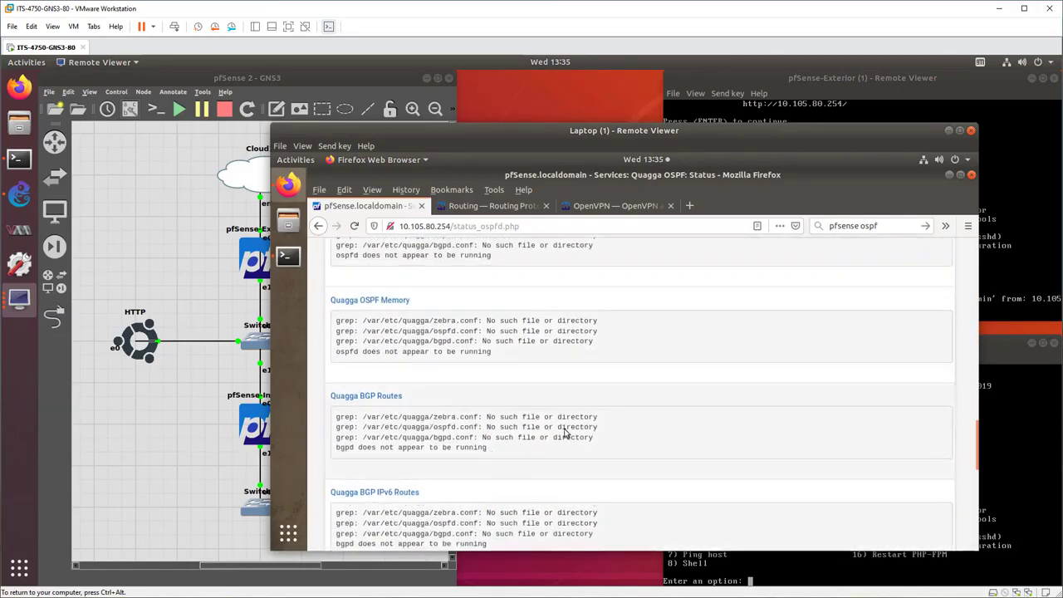